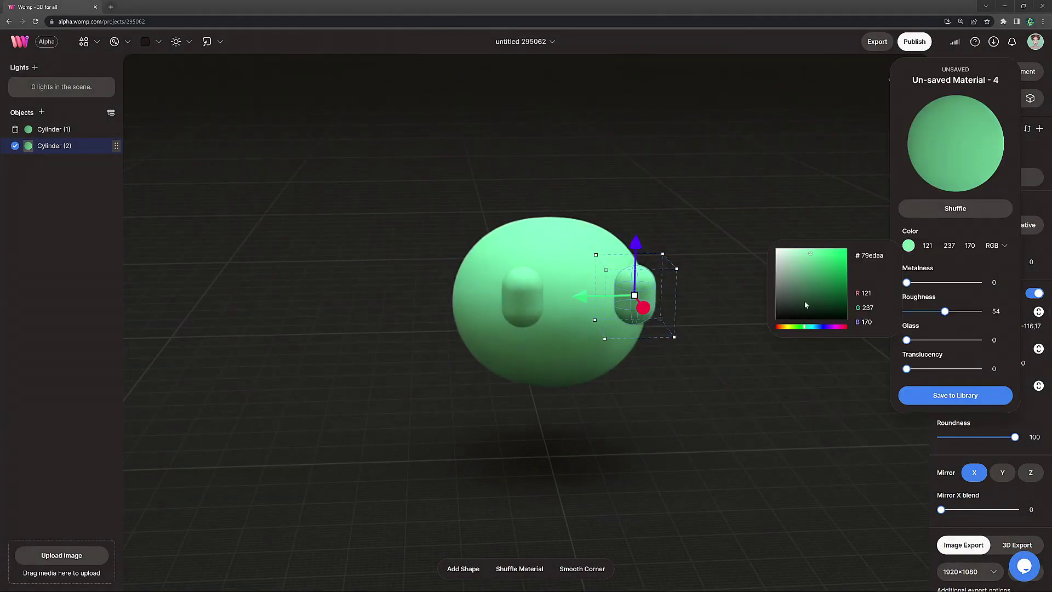
# Colour the mirrored eyes dark grey at RGB 35, 35, 35 with metalness 12, roughness 5 and glass 9.
pyautogui.moveTo(804, 305); pyautogui.dragTo(775, 309)
pyautogui.moveTo(916, 312); pyautogui.dragTo(910, 311)
pyautogui.click(914, 282)
pyautogui.click(912, 340)
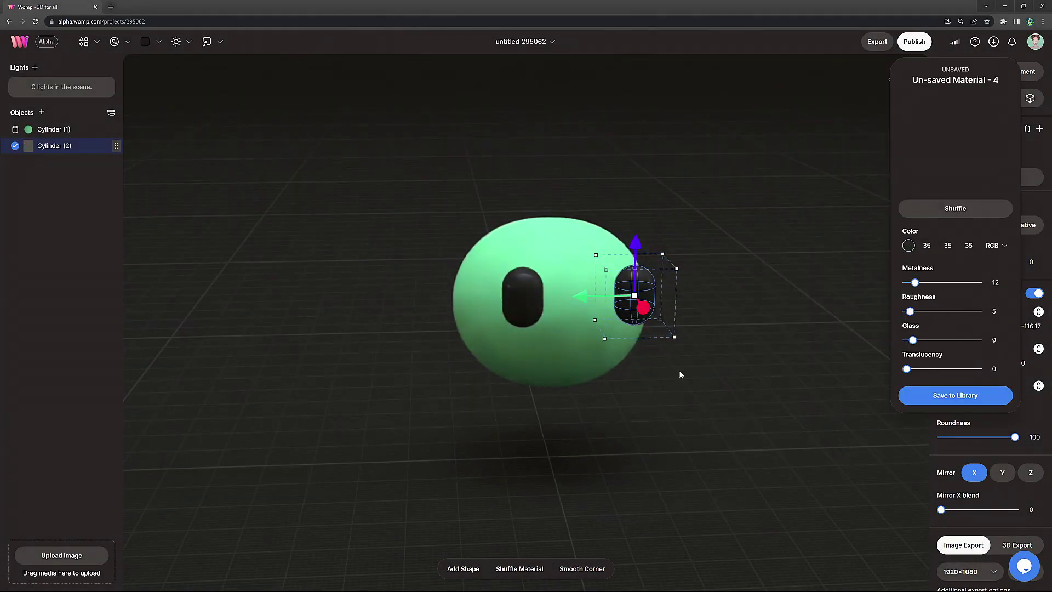
pyautogui.click(679, 375)
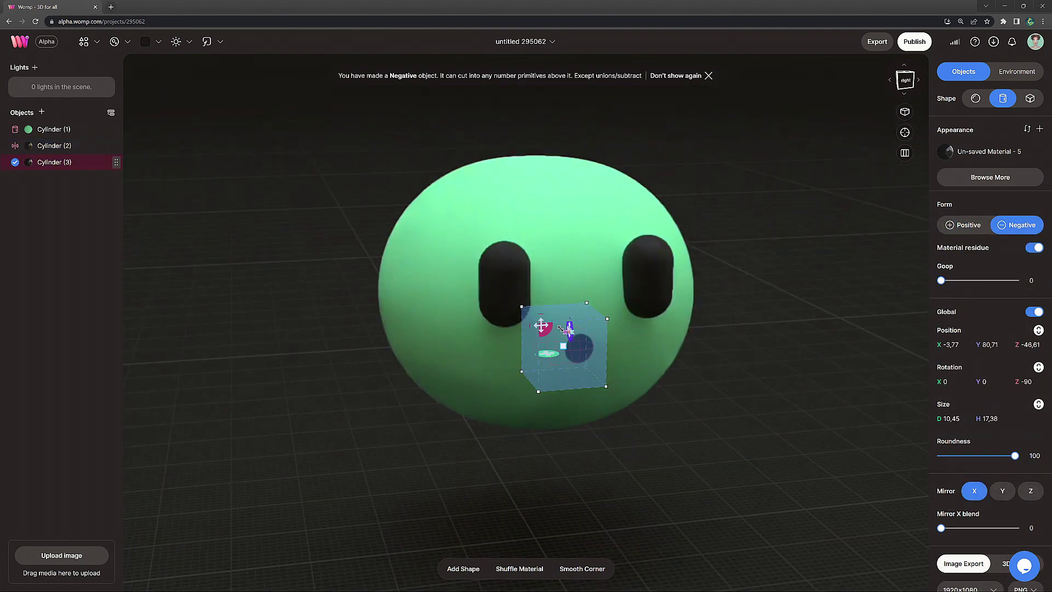
# Shift the small negative mouth cylinder sideways on the face between the eyes.
pyautogui.moveTo(559, 328); pyautogui.dragTo(535, 329)
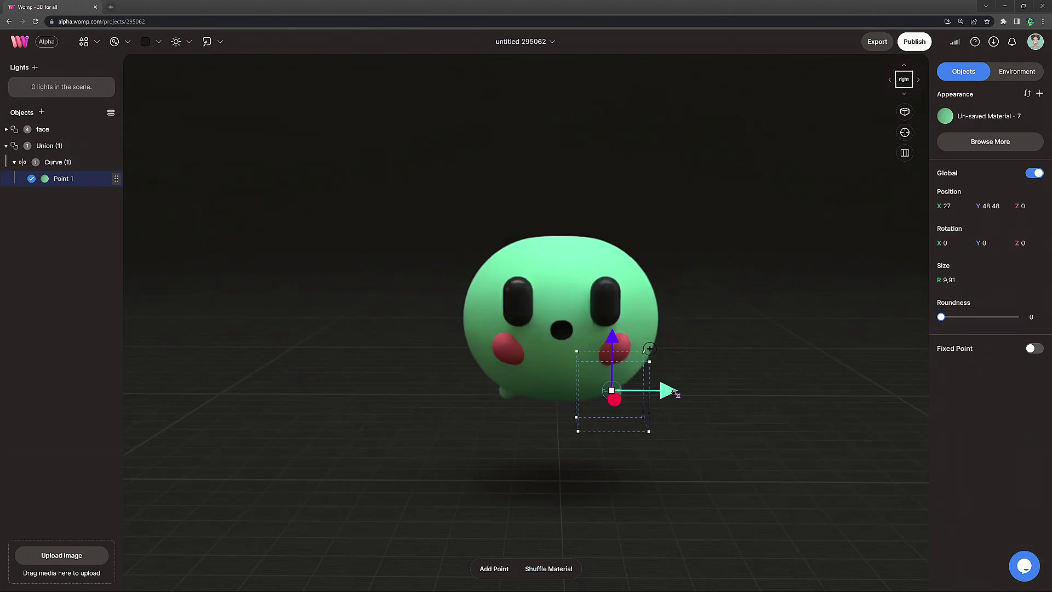
# Duplicate the leg curve's first point, move the copy down to lengthen the legs, and shrink it to a radius of about 2.64.
pyautogui.moveTo(673, 391); pyautogui.dragTo(667, 391)
pyautogui.hotkey('ctrl', 'd')
pyautogui.moveTo(607, 337); pyautogui.dragTo(605, 401)
pyautogui.moveTo(643, 422); pyautogui.dragTo(629, 430)
# Duplicate the lower leg point, pull the copy forward as a foot, adjust its height, and select the whole leg curve.
pyautogui.moveTo(520, 514); pyautogui.dragTo(564, 517, button='right')
pyautogui.hotkey('ctrl', 'd')
pyautogui.moveTo(591, 458); pyautogui.dragTo(611, 470)
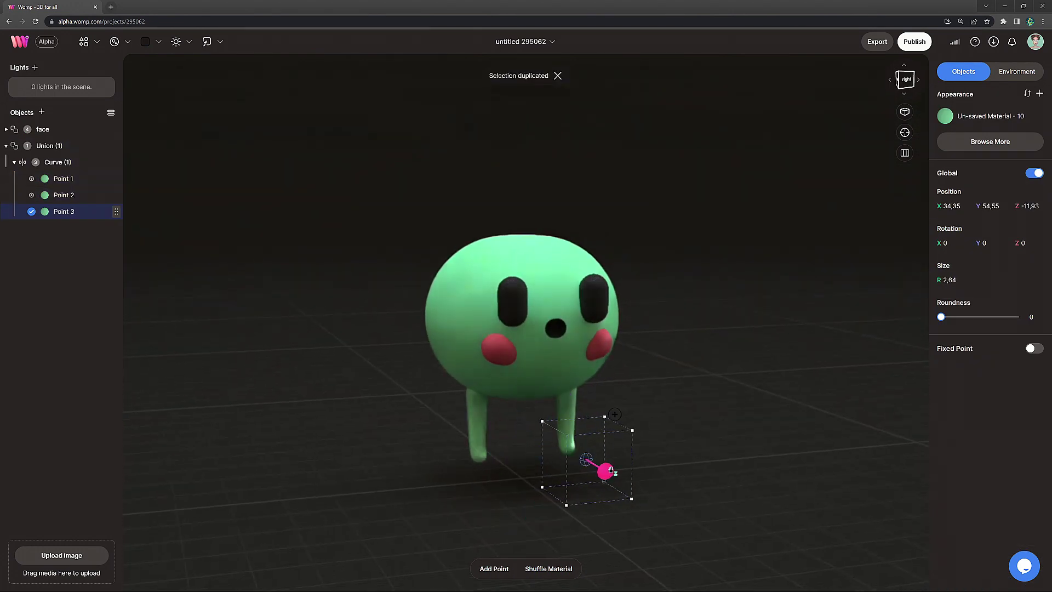
pyautogui.moveTo(686, 469); pyautogui.dragTo(729, 475, button='right')
pyautogui.moveTo(576, 408); pyautogui.dragTo(577, 403)
pyautogui.click(58, 161)
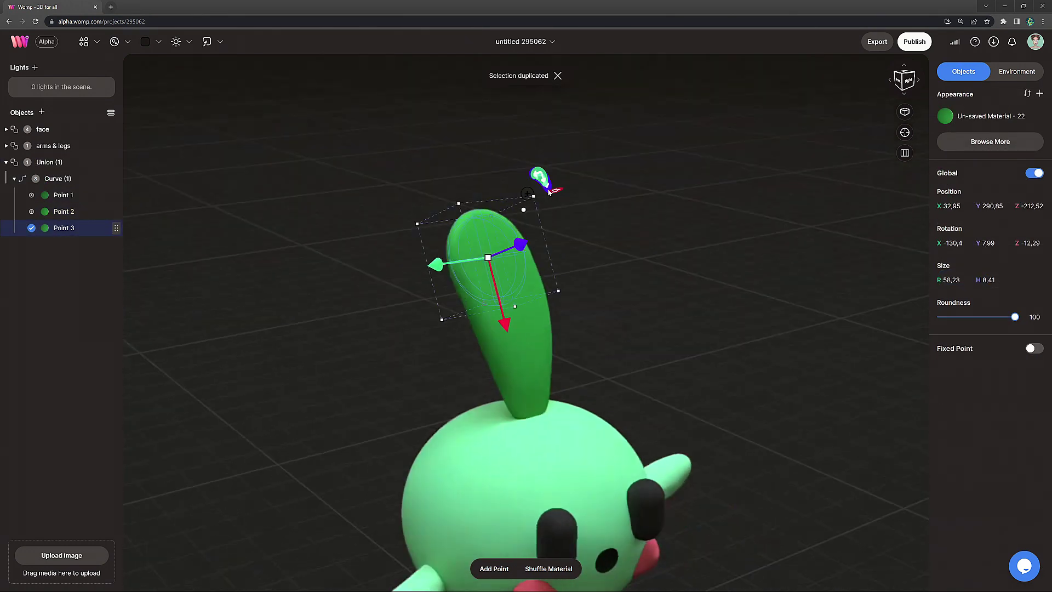
# Rotate and reposition the third point of the dark green leaf curve to bend the leaf's tip.
pyautogui.moveTo(548, 192); pyautogui.dragTo(509, 174)
pyautogui.moveTo(528, 270); pyautogui.dragTo(488, 226)
pyautogui.moveTo(393, 255); pyautogui.dragTo(426, 266)
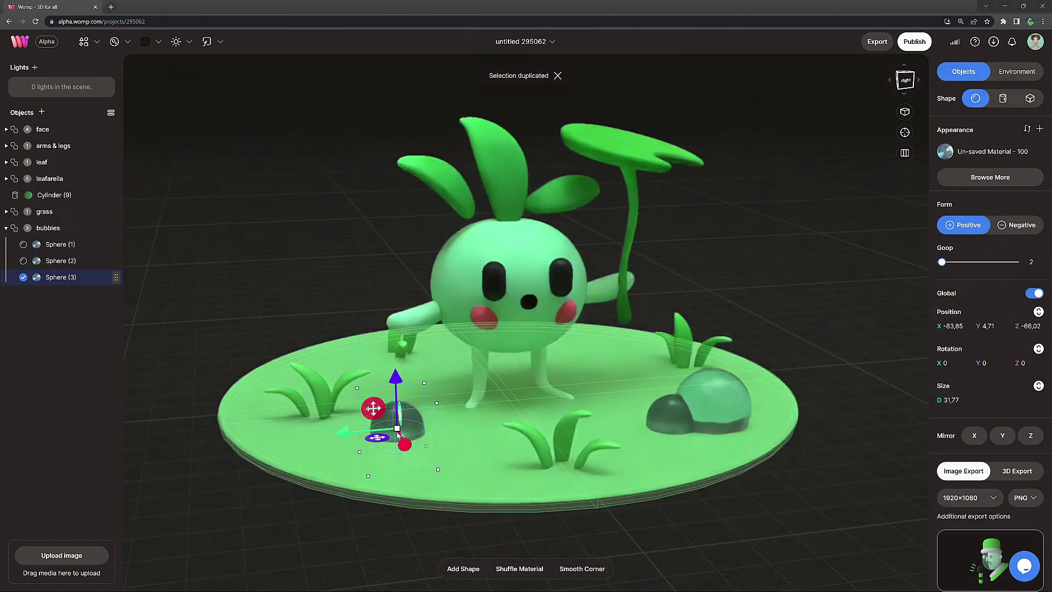
# Lift the third bubble sphere off the grass into the air and duplicate it three times.
pyautogui.moveTo(396, 376); pyautogui.dragTo(322, 136)
pyautogui.hotkey('ctrl', 'd')
pyautogui.hotkey('ctrl', 'd')
pyautogui.hotkey('ctrl', 'd')
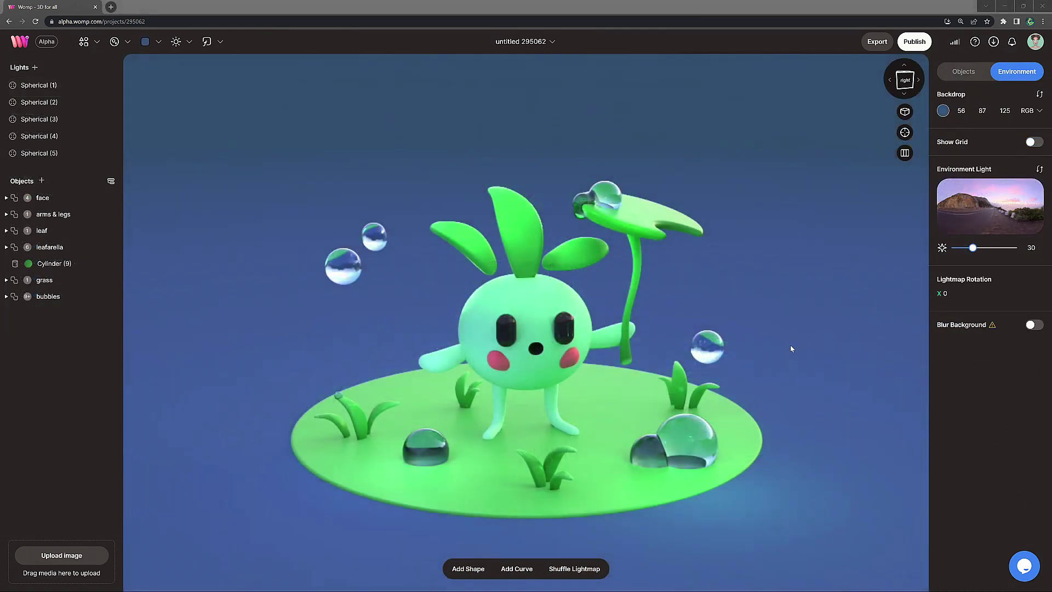
pyautogui.moveTo(790, 345)
pyautogui.mouseDown()
pyautogui.moveTo(776, 359)
pyautogui.moveTo(820, 347)
pyautogui.moveTo(743, 331)
pyautogui.moveTo(733, 369)
pyautogui.moveTo(806, 360)
pyautogui.moveTo(782, 328)
pyautogui.mouseUp()
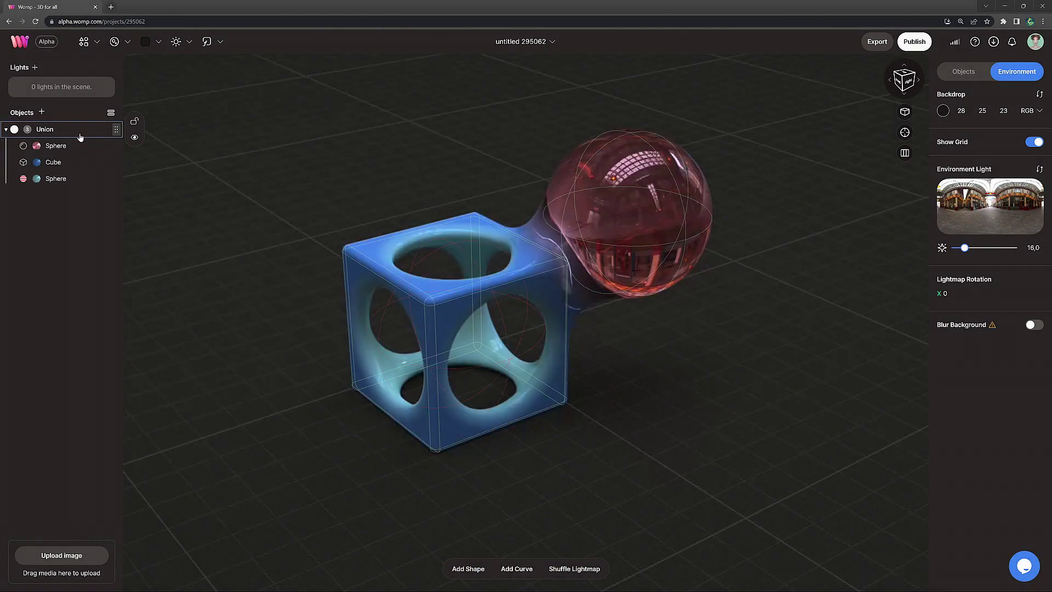
# Replace the default Union group in the scene with a new cylinder.
pyautogui.click(80, 135)
pyautogui.press('Delete')
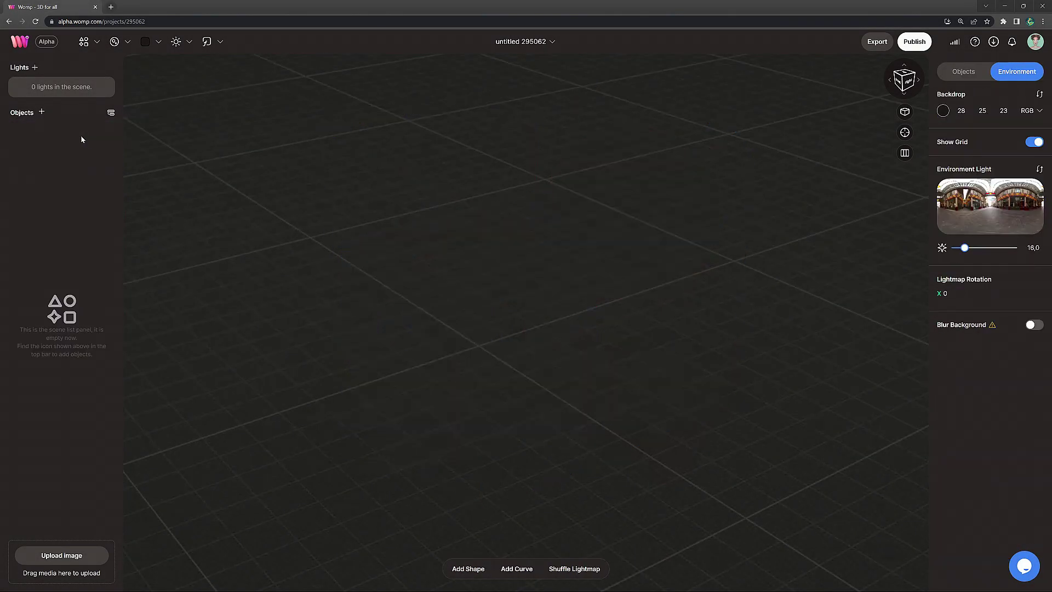
pyautogui.click(82, 44)
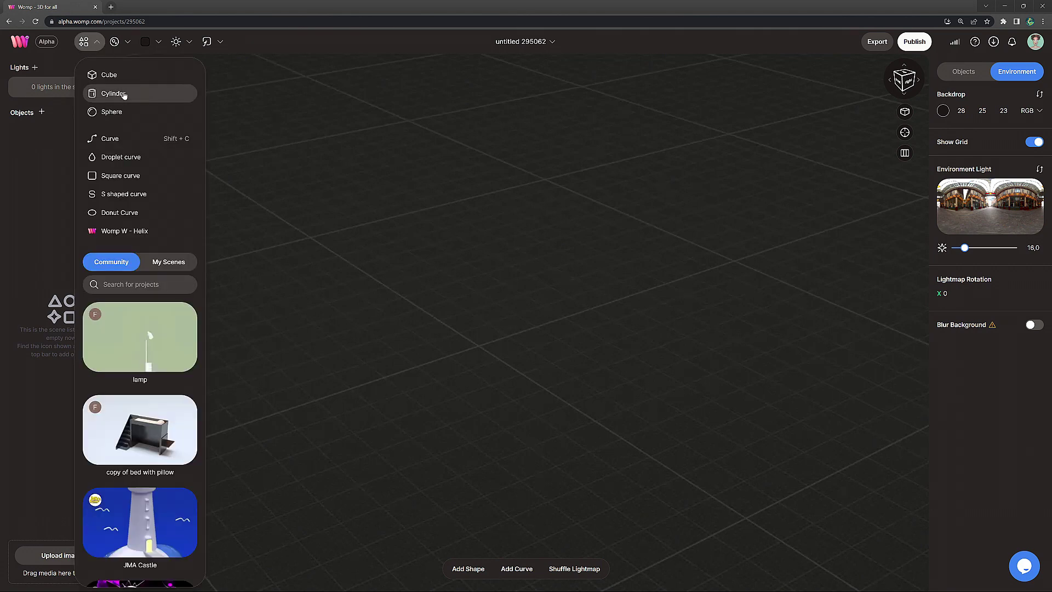
pyautogui.click(127, 93)
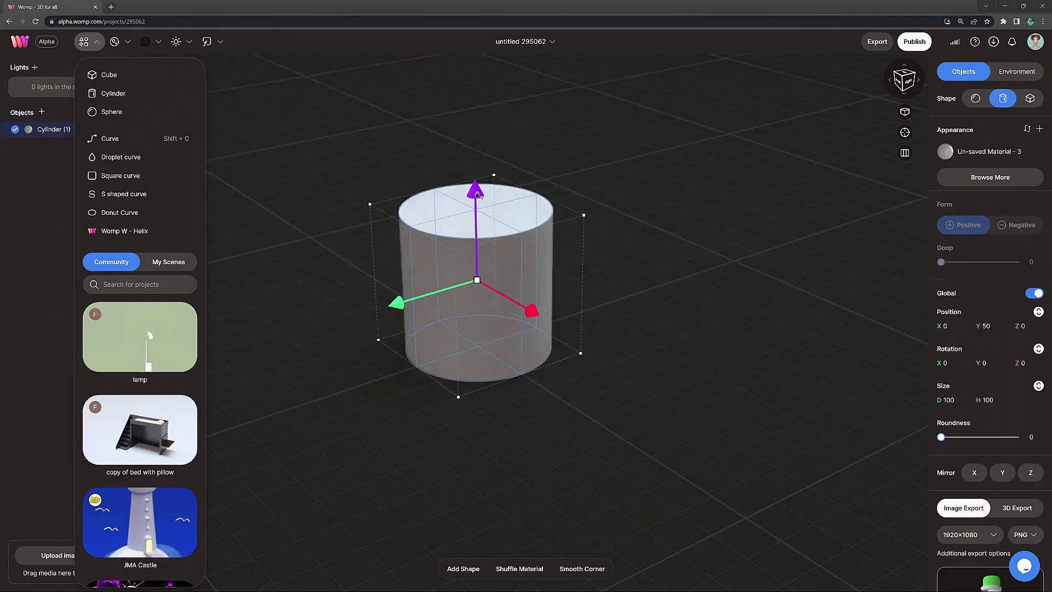
# Raise the cylinder above the ground, set its roundness to 100, and make it about 83.11 high at Y 86.26.
pyautogui.moveTo(477, 194); pyautogui.dragTo(432, 170)
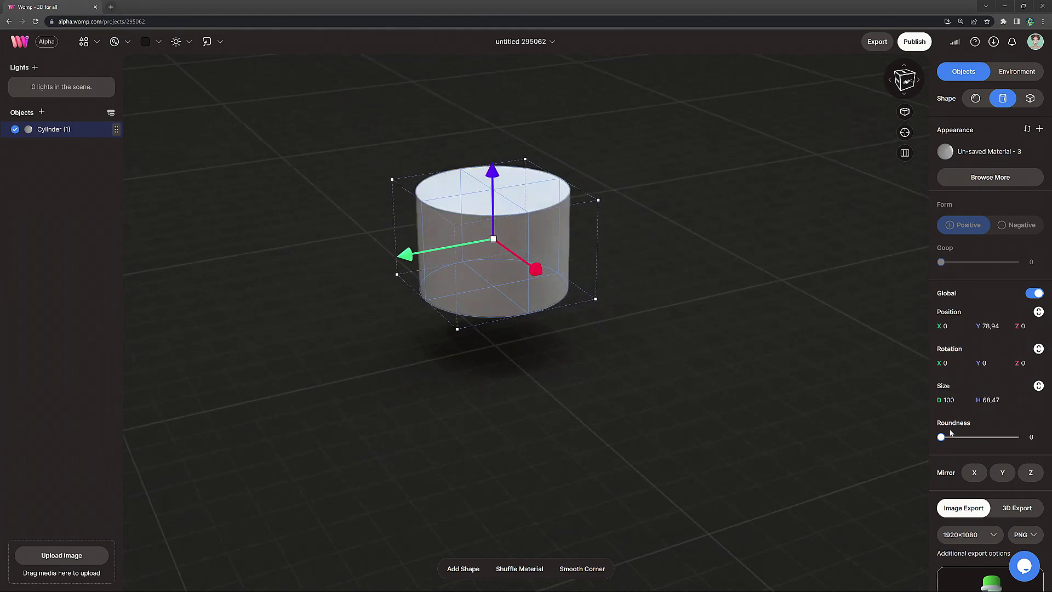
pyautogui.moveTo(941, 438); pyautogui.dragTo(1015, 437)
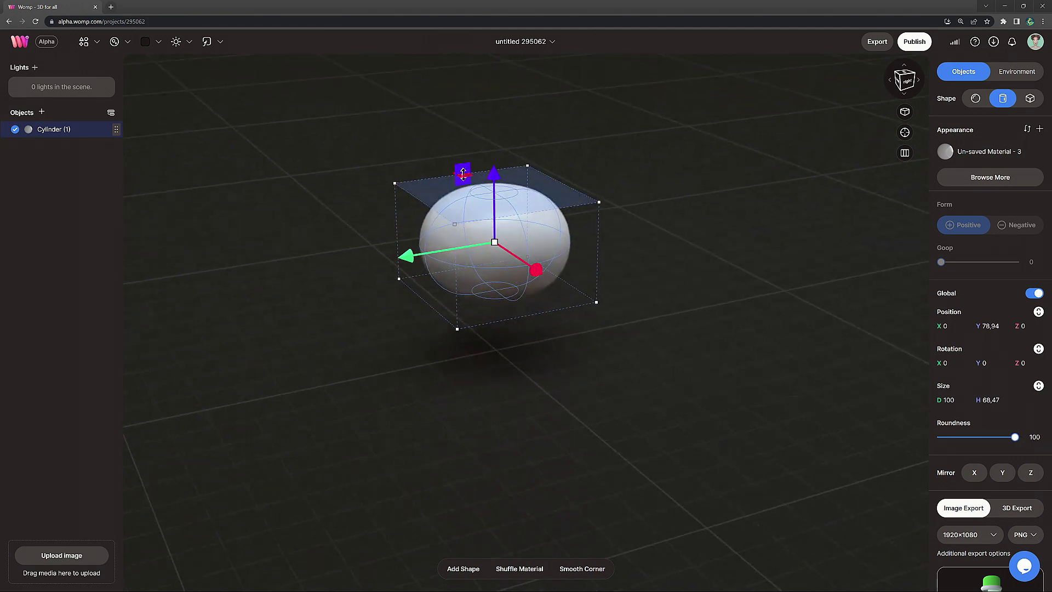
pyautogui.moveTo(462, 171); pyautogui.dragTo(462, 153)
pyautogui.scroll(5, 711, 192)
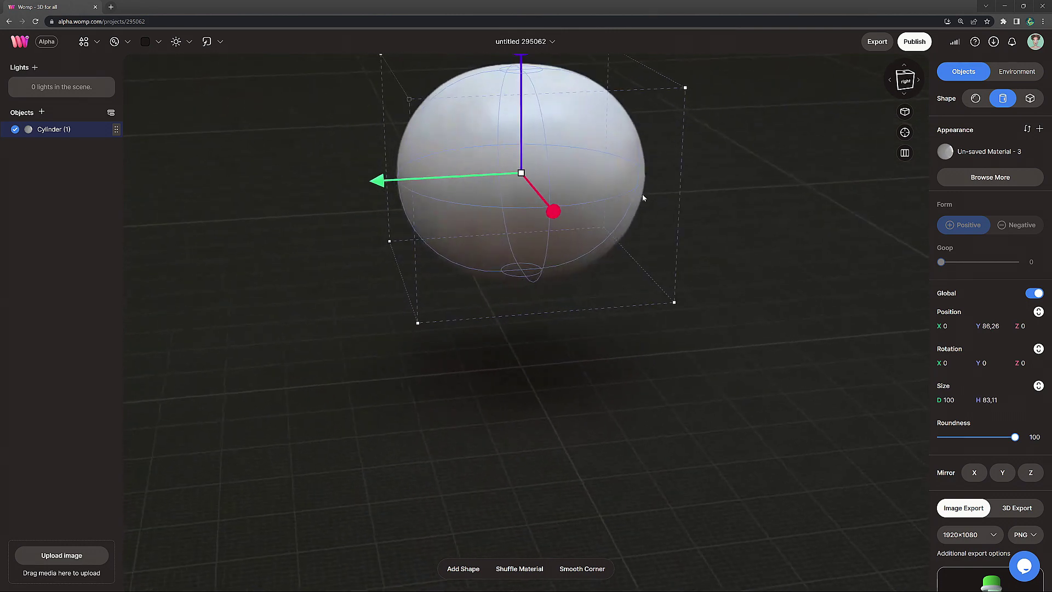
pyautogui.scroll(-5, 715, 219)
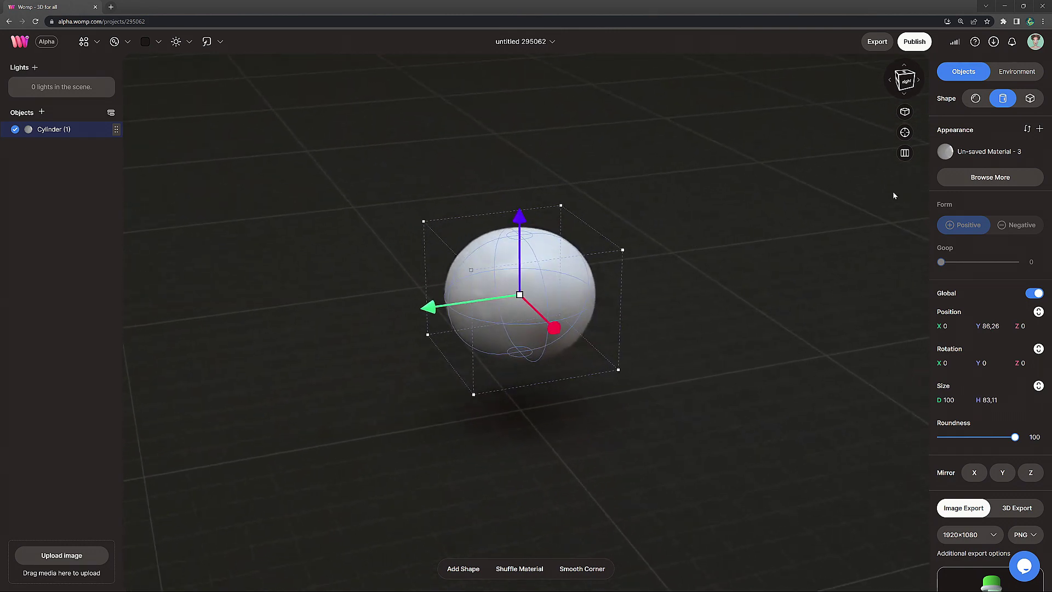
# Give the rounded body a light green material with RGB 121, 237, 170 and a roughness of 54.
pyautogui.click(979, 157)
pyautogui.click(908, 246)
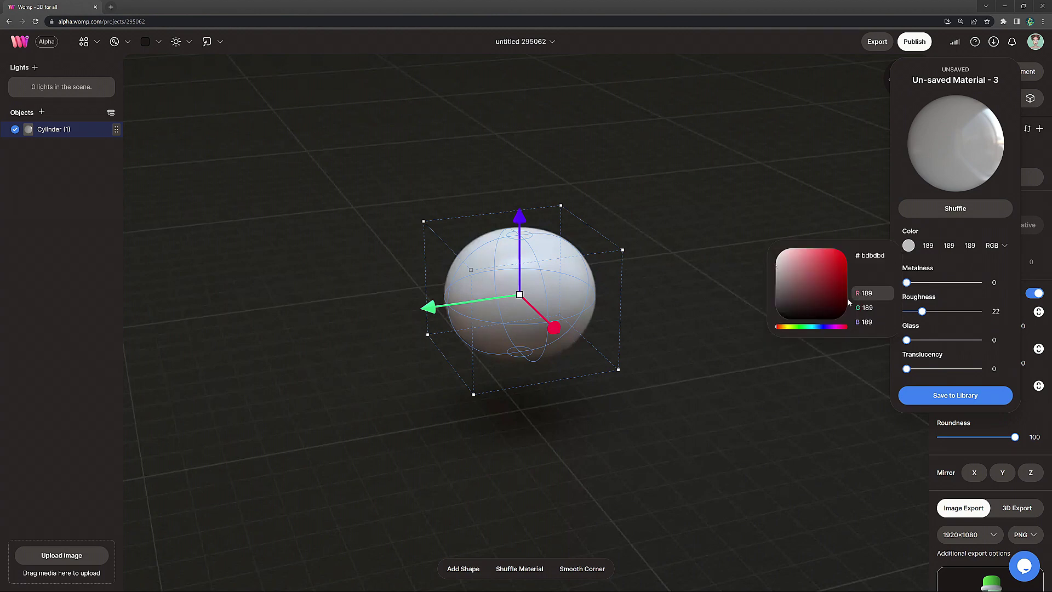
pyautogui.moveTo(796, 327)
pyautogui.mouseDown()
pyautogui.moveTo(825, 260)
pyautogui.moveTo(813, 256)
pyautogui.mouseUp()
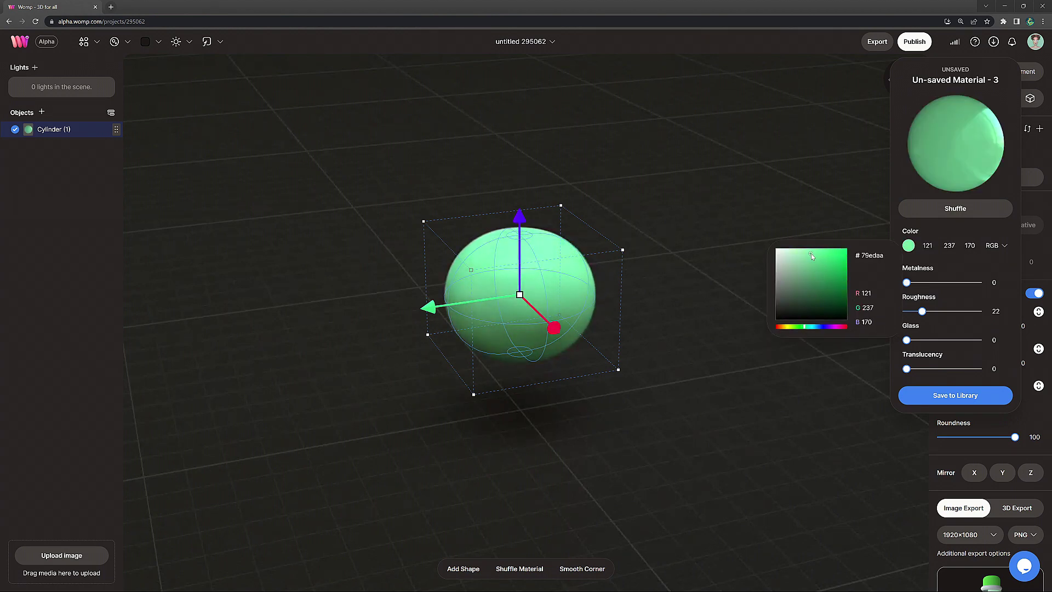
pyautogui.moveTo(922, 311); pyautogui.dragTo(934, 311)
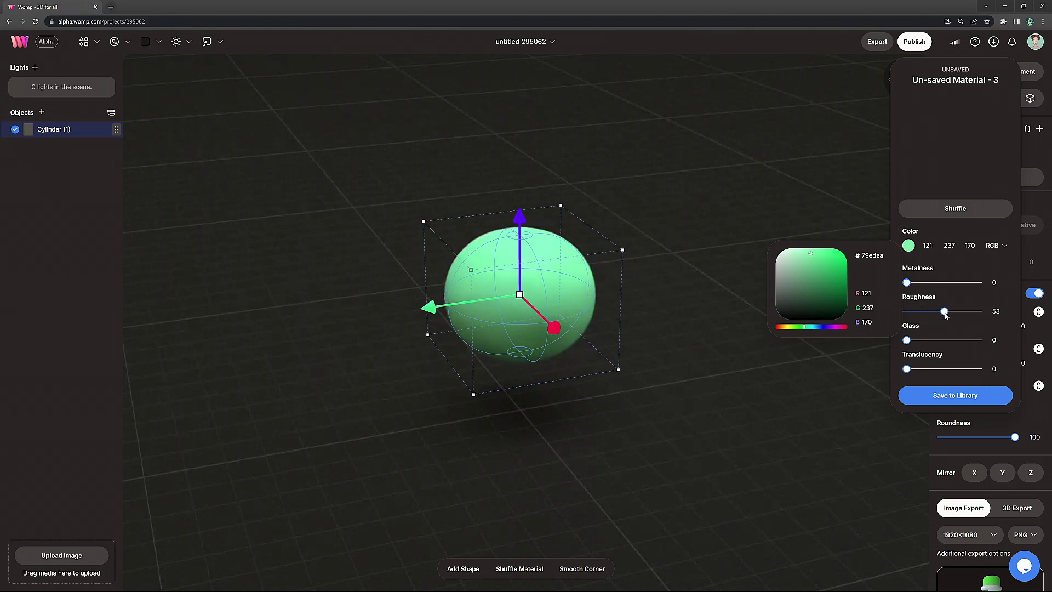
pyautogui.click(708, 320)
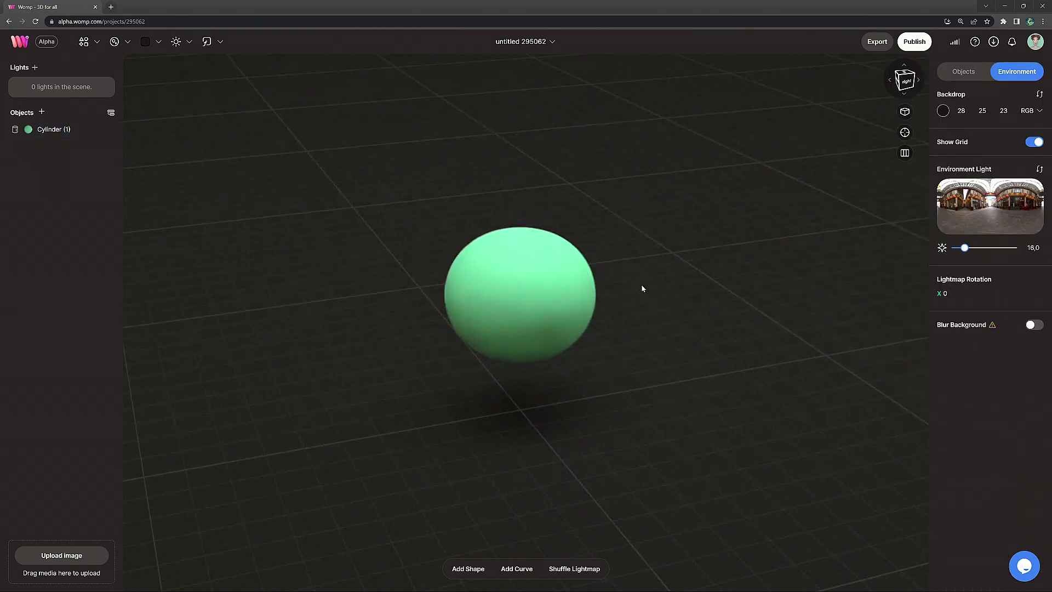
# Copy and paste the green body and pull the copy out in front of it to about Z -116.17.
pyautogui.click(567, 311)
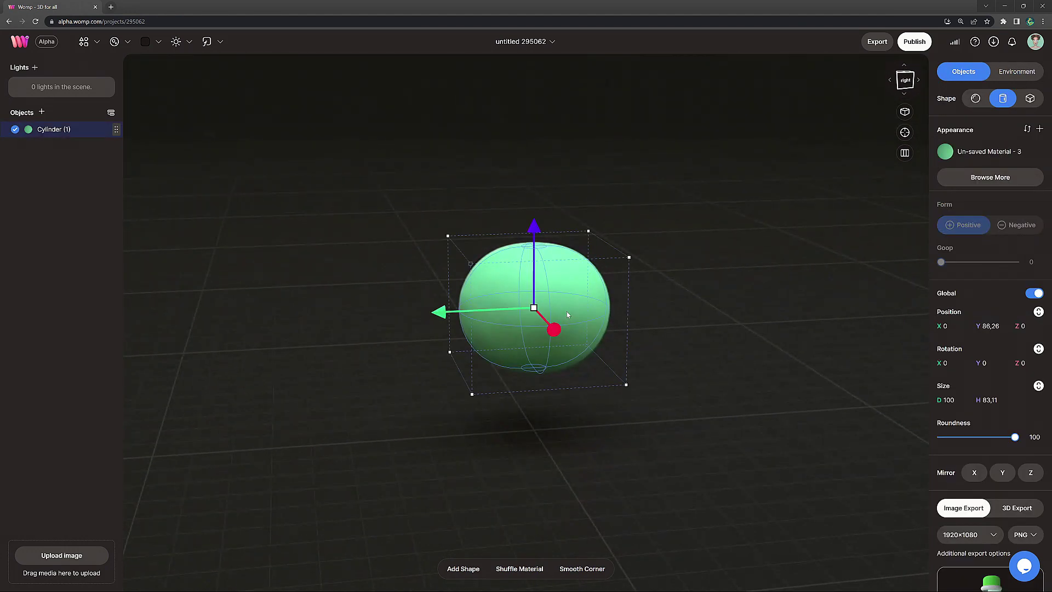
pyautogui.hotkey('ctrl', 'c')
pyautogui.hotkey('ctrl', 'v')
pyautogui.moveTo(553, 329); pyautogui.dragTo(612, 380)
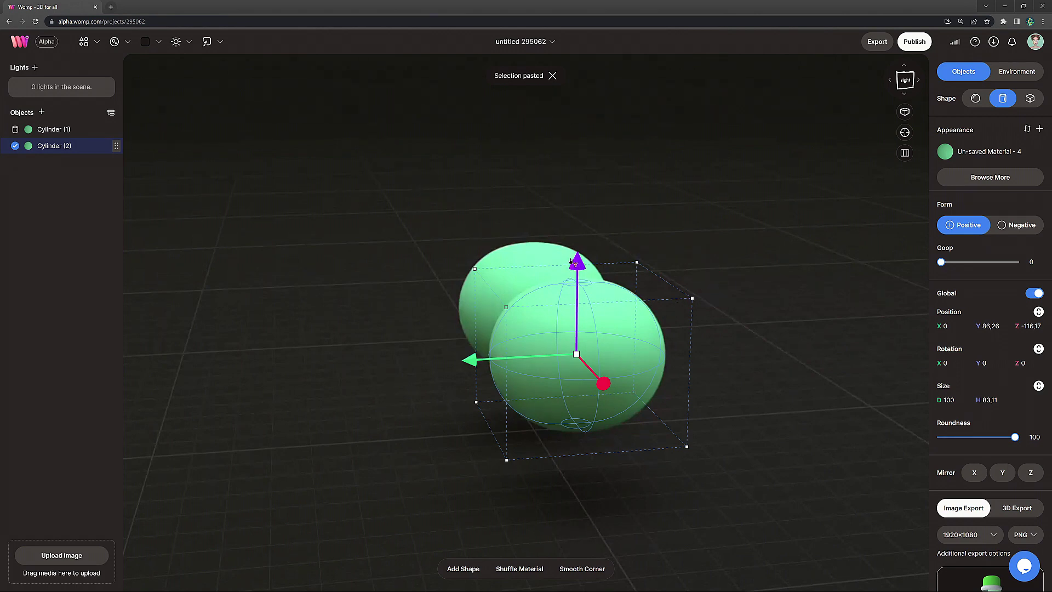
# Reshape the copy into a capsule eye about 17.13 in diameter and 25.19 high, mirrored on X at about X 23.29.
pyautogui.moveTo(569, 273); pyautogui.dragTo(557, 159)
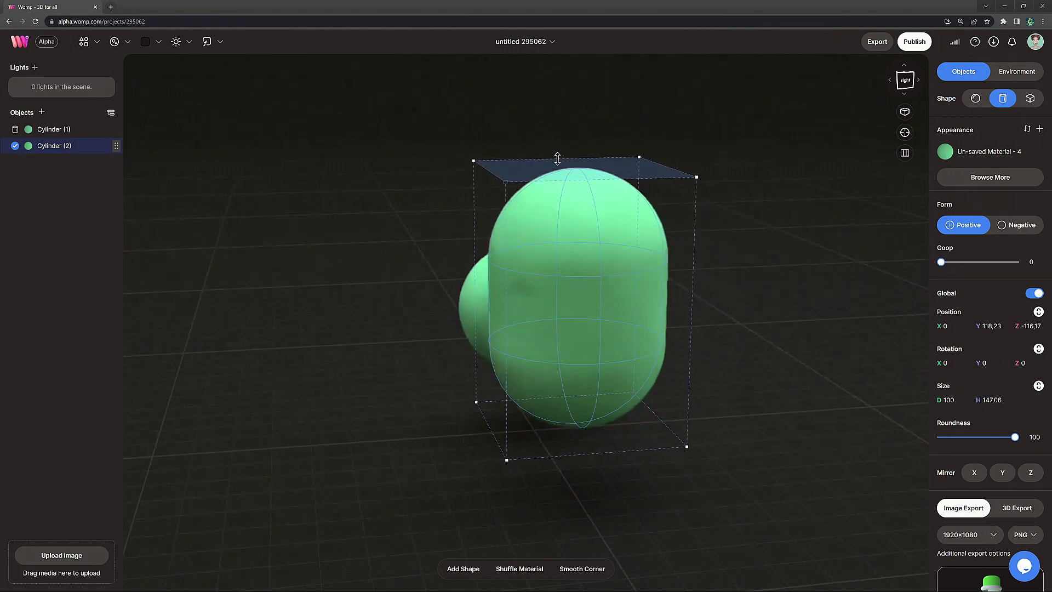
pyautogui.moveTo(474, 161); pyautogui.dragTo(556, 257)
pyautogui.scroll(2, 734, 367)
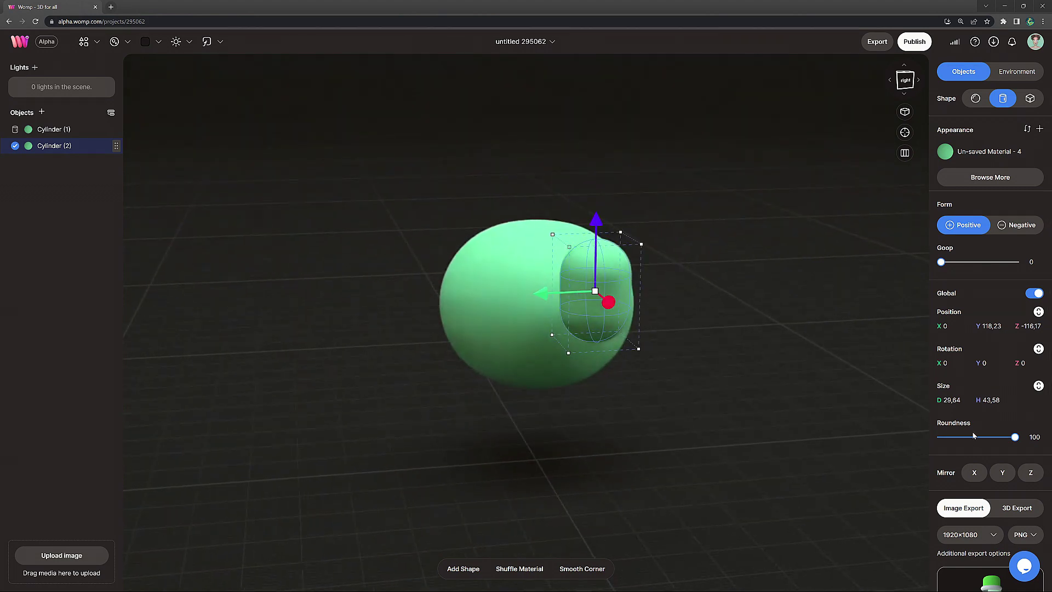
pyautogui.click(974, 472)
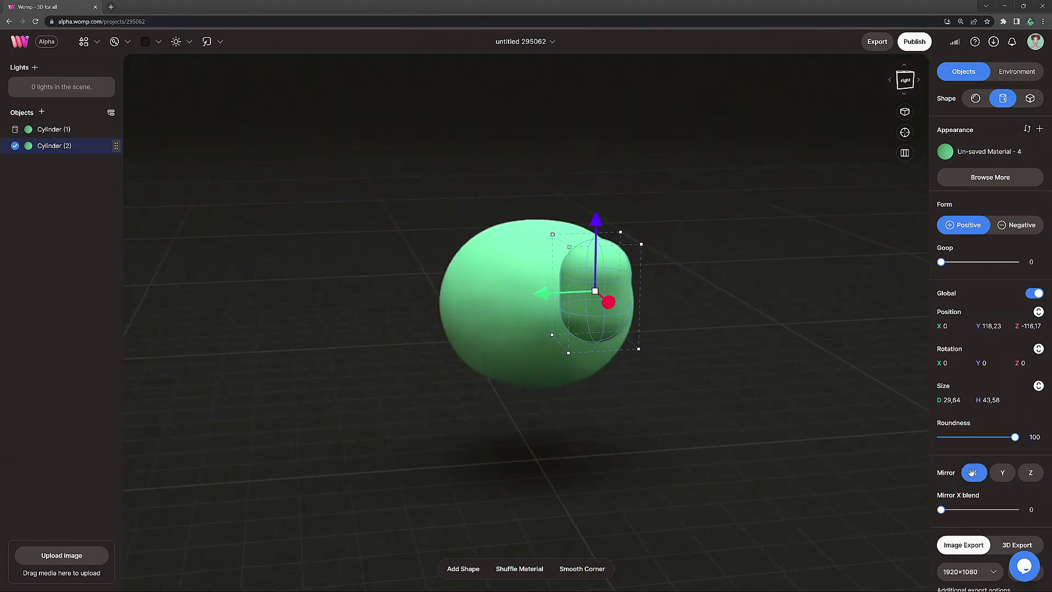
pyautogui.moveTo(542, 295); pyautogui.dragTo(635, 300)
# Change the eye material to RGB 35, 35, 35 with roughness 5, metalness 12 and glass 9.
pyautogui.click(973, 156)
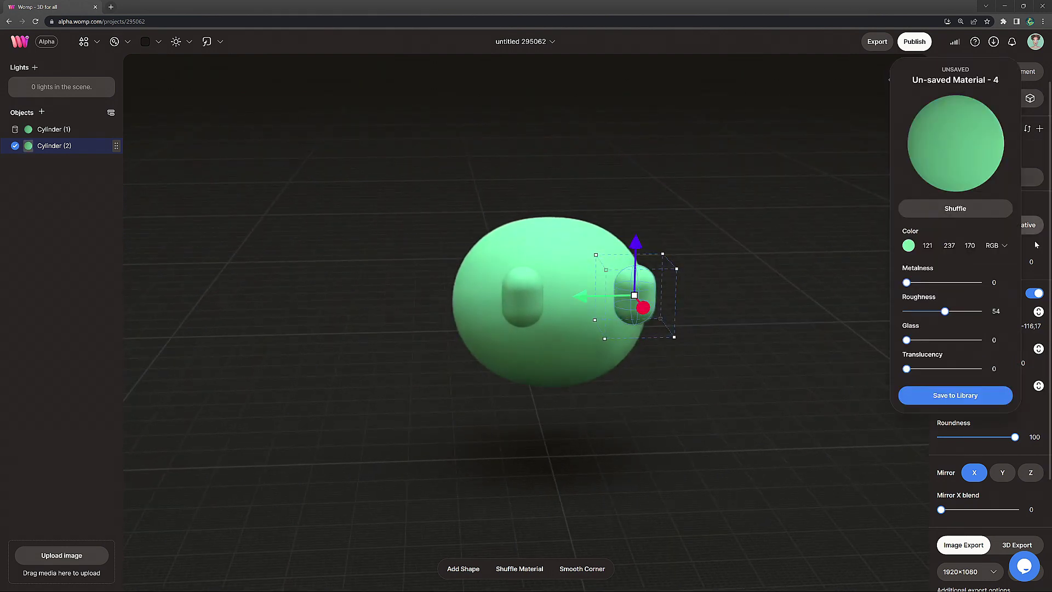
pyautogui.click(909, 246)
pyautogui.click(774, 310)
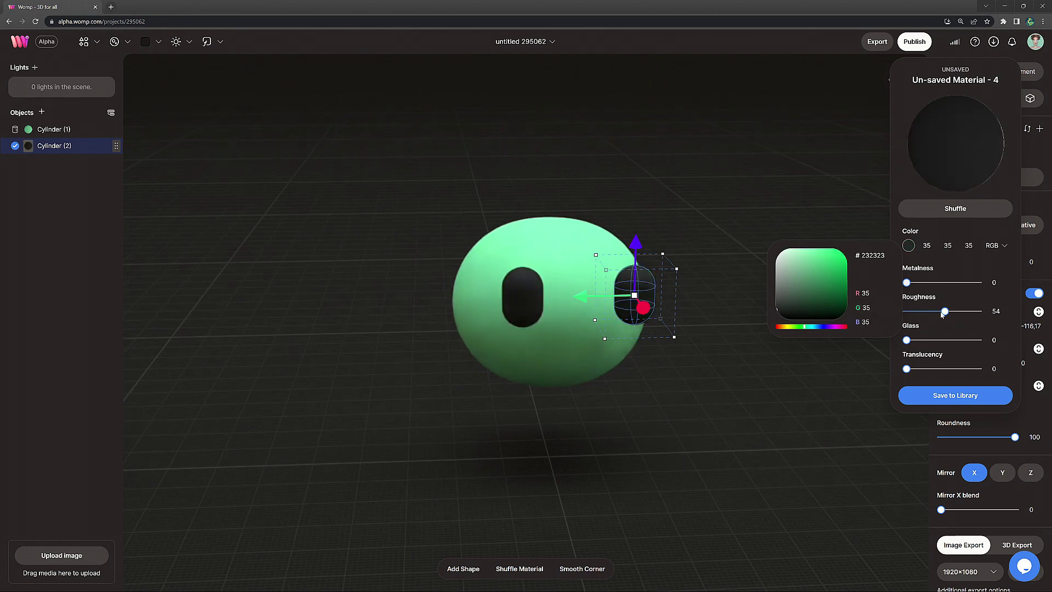
pyautogui.moveTo(943, 312); pyautogui.dragTo(908, 313)
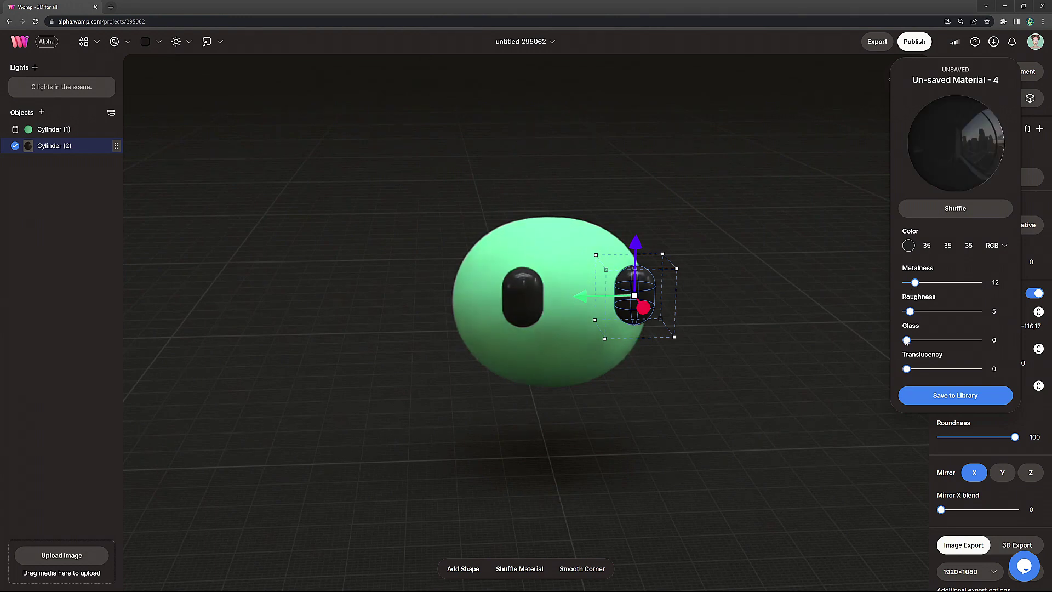
pyautogui.moveTo(906, 340); pyautogui.dragTo(911, 340)
# Move the eyes onto the face at about X 20.77, Y 97.43, Z -45.08 and scale them to diameter 14.4, height 23.96.
pyautogui.moveTo(687, 378); pyautogui.dragTo(730, 376, button='right')
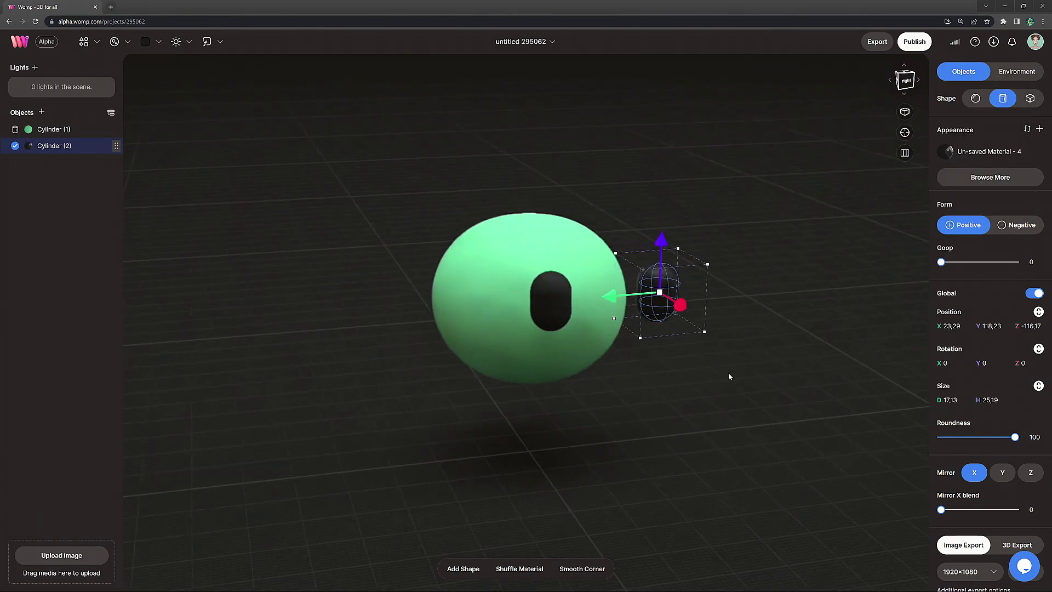
pyautogui.moveTo(680, 308); pyautogui.dragTo(611, 267)
pyautogui.moveTo(604, 204); pyautogui.dragTo(586, 254)
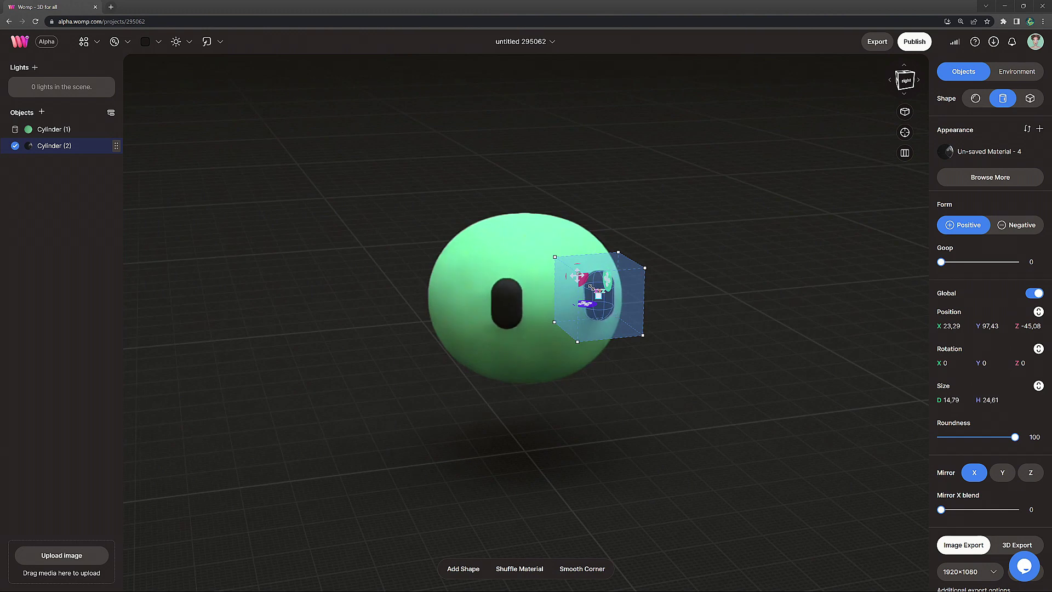
pyautogui.moveTo(547, 301); pyautogui.dragTo(543, 301)
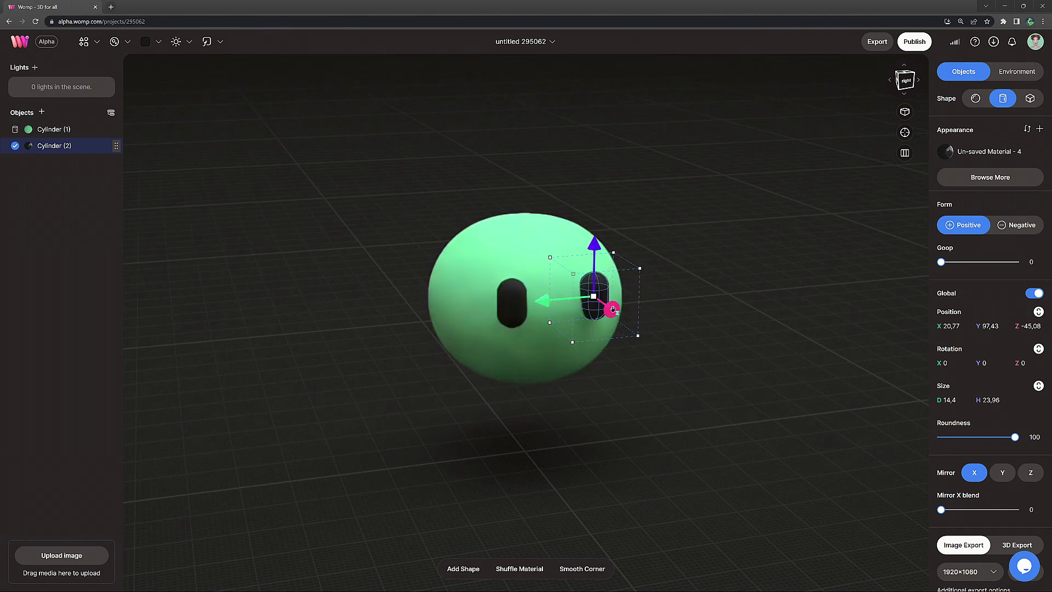
# Nudge the eyes slightly upward and outward on the face to about Y 99.37, Z -46.61.
pyautogui.click(651, 327)
pyautogui.moveTo(651, 326); pyautogui.dragTo(611, 301)
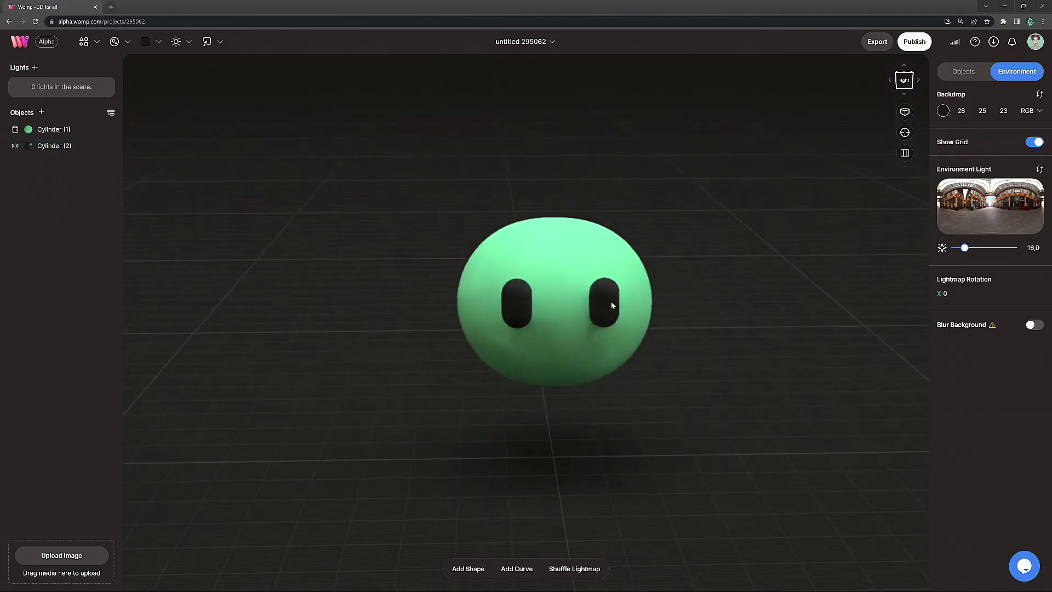
pyautogui.click(615, 302)
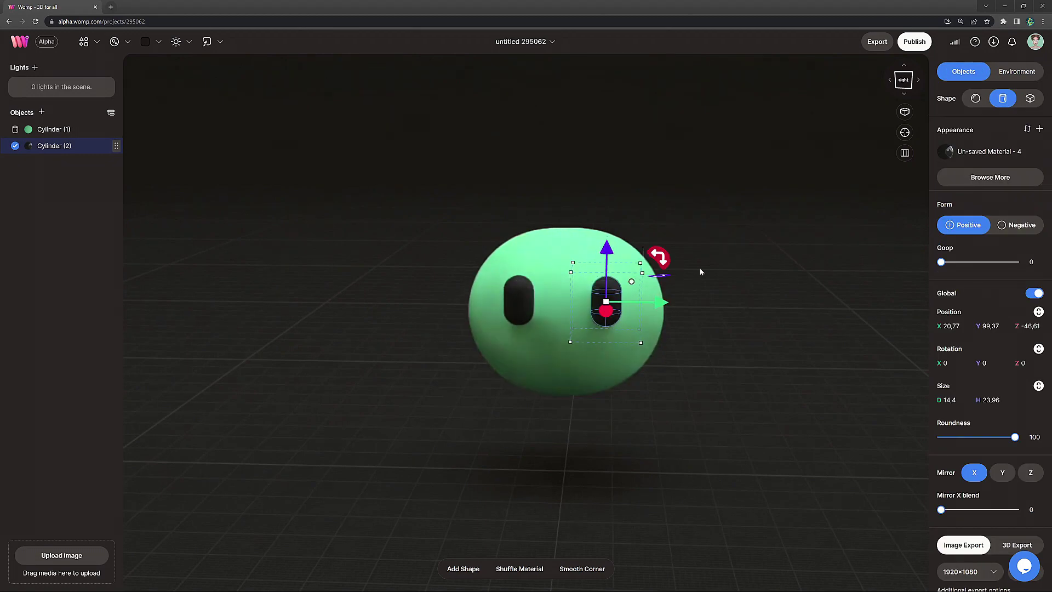
pyautogui.click(710, 295)
# Paste a copy of the eye as a mouth at about X -3.77, Y 80.71, rotated -90° about Z, and make it negative.
pyautogui.click(619, 308)
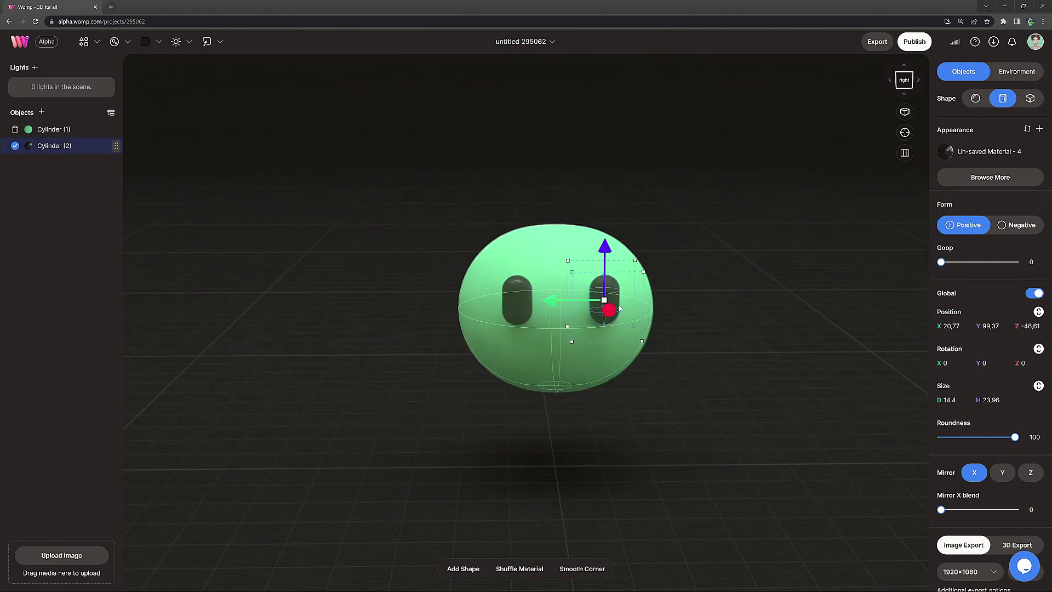
pyautogui.hotkey('ctrl', 'v')
pyautogui.moveTo(607, 246); pyautogui.dragTo(679, 406)
pyautogui.moveTo(526, 339); pyautogui.dragTo(511, 340)
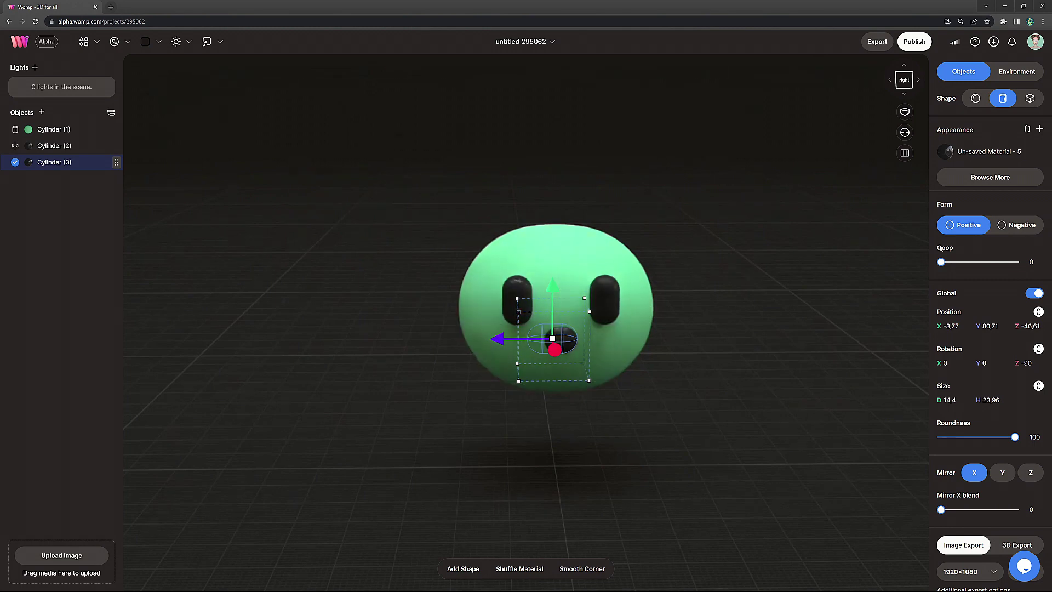
pyautogui.click(1015, 226)
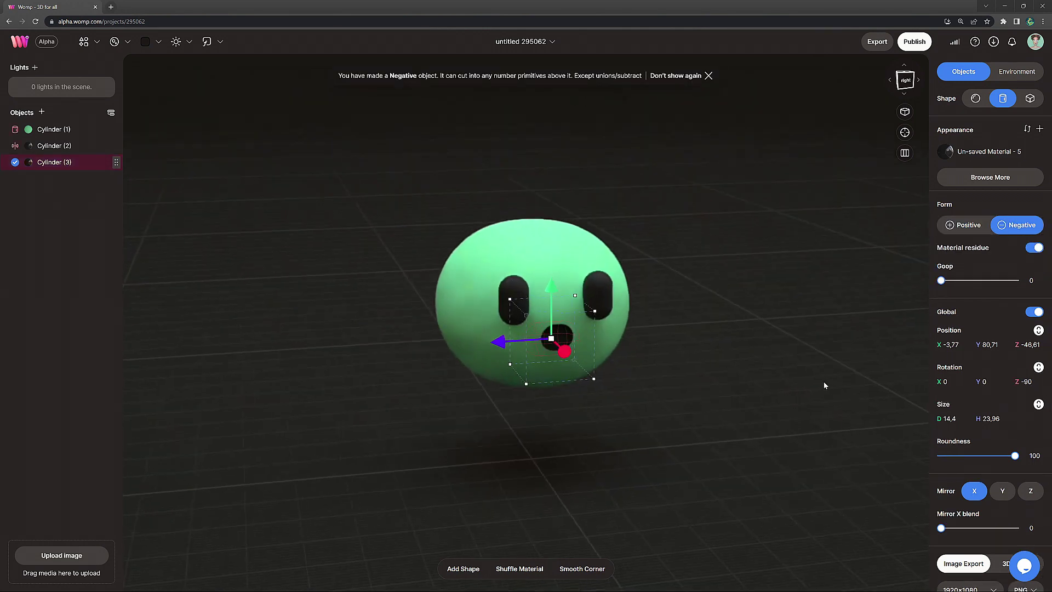
# Scale the mouth down to diameter 10.93, height 18.18 and reposition it between the eyes at about X -3.32, Y 86.14.
pyautogui.scroll(3, 578, 360)
pyautogui.moveTo(579, 360); pyautogui.dragTo(564, 331)
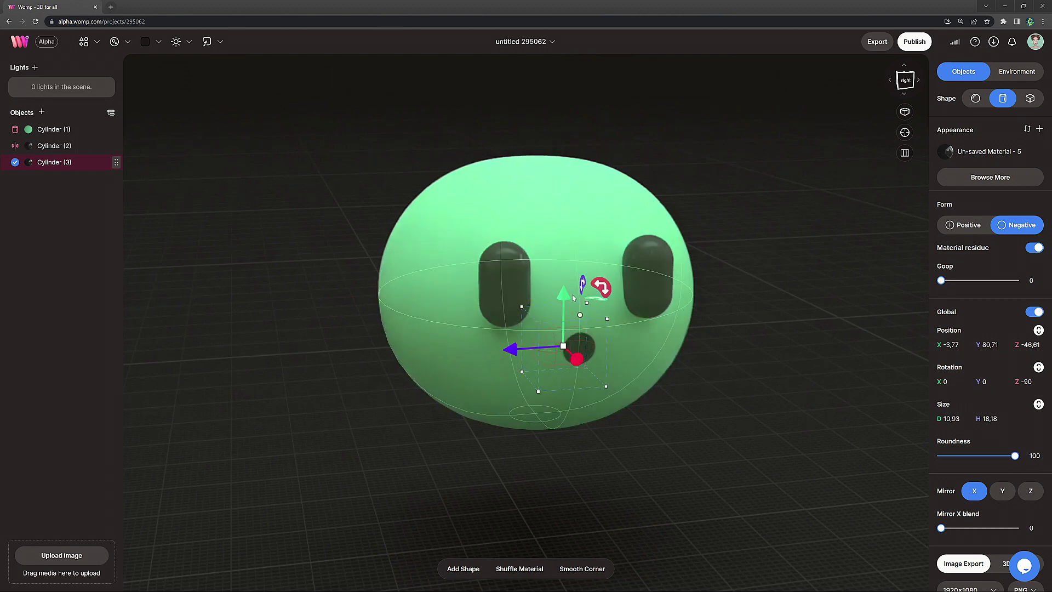
pyautogui.moveTo(567, 293); pyautogui.dragTo(573, 273)
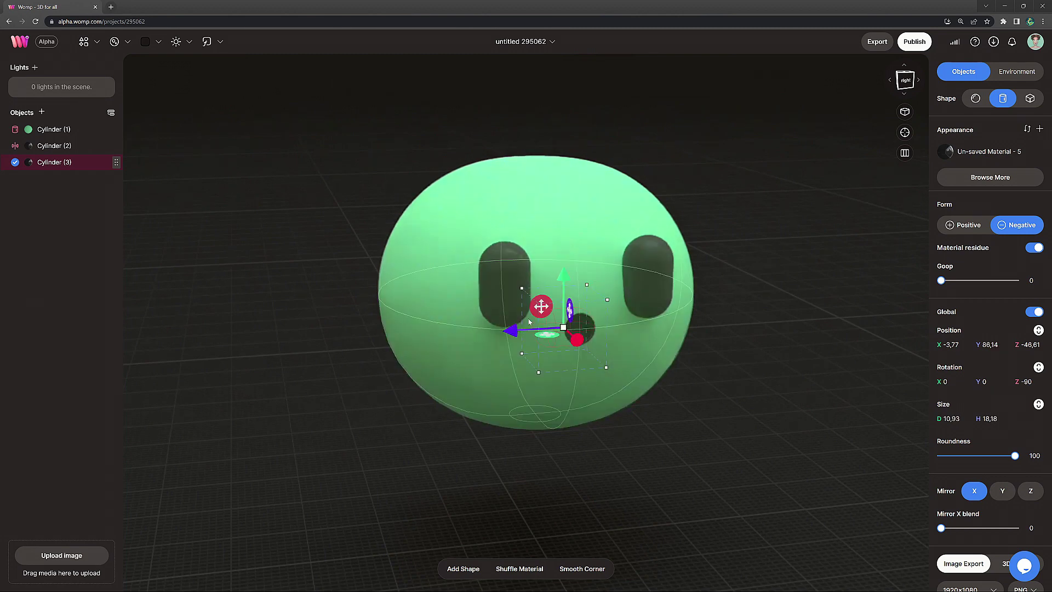
pyautogui.moveTo(541, 331); pyautogui.dragTo(527, 332)
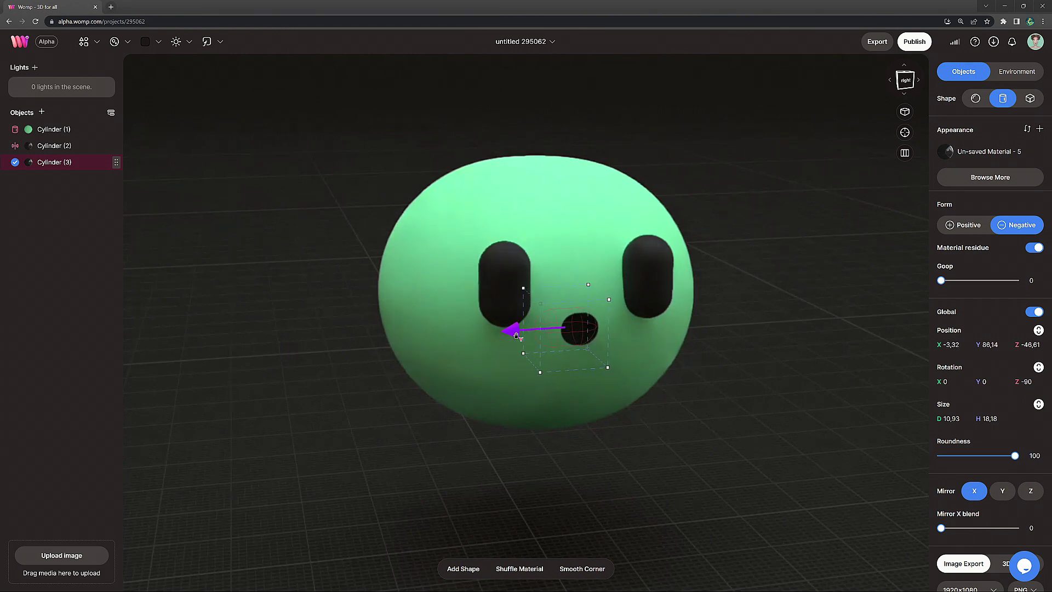
pyautogui.moveTo(517, 336); pyautogui.dragTo(518, 336)
# Adjust the surface properties of the mouth's material for a flat, dark finish and deselect it.
pyautogui.click(965, 154)
pyautogui.moveTo(910, 311); pyautogui.dragTo(913, 340)
pyautogui.click(737, 364)
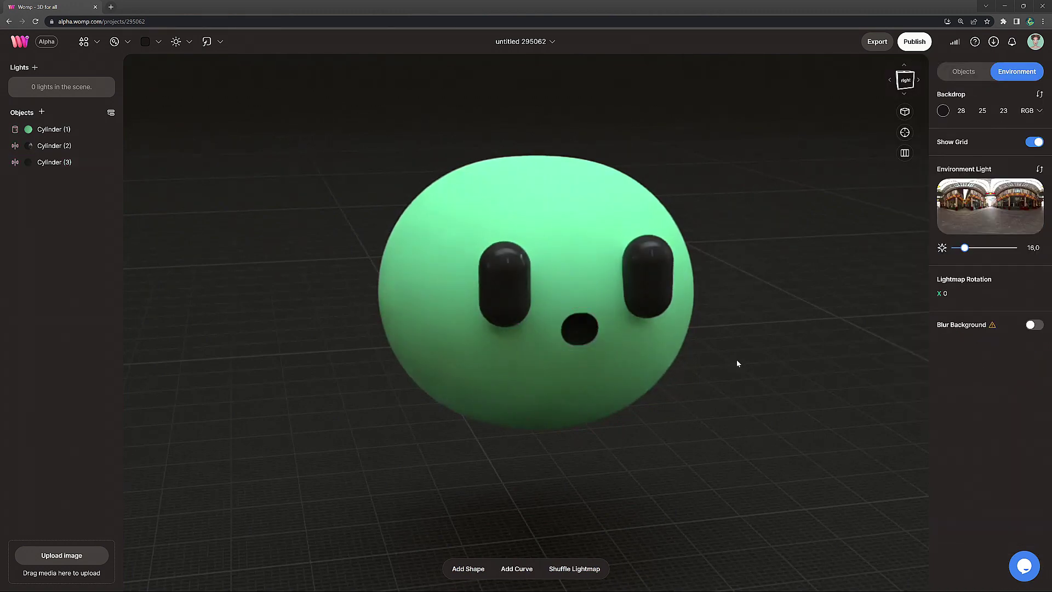
pyautogui.moveTo(737, 363); pyautogui.dragTo(809, 359)
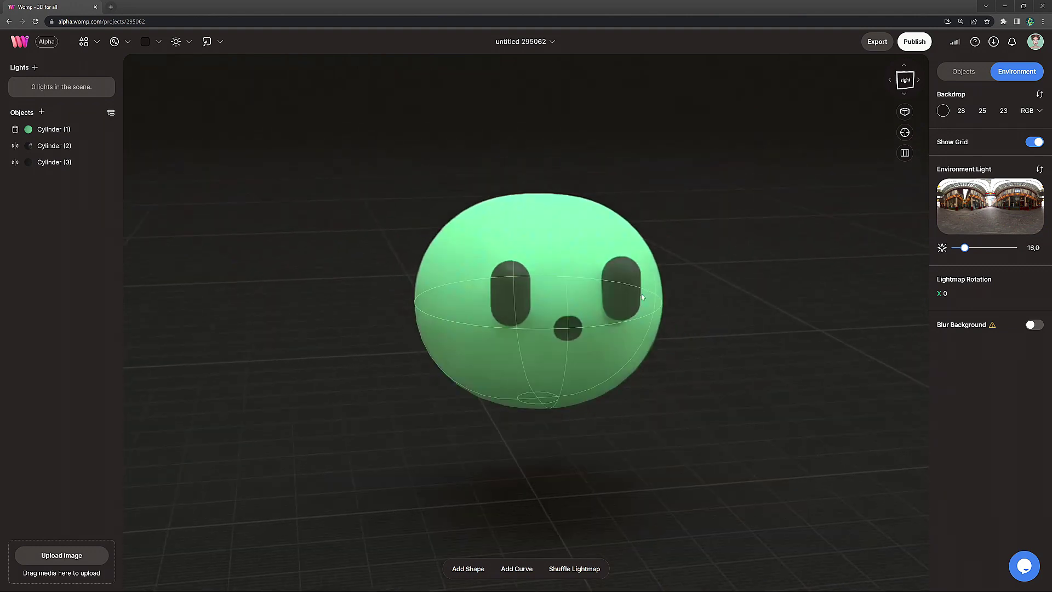
# Paste a copy of the eyes as cheeks at about X 19.08, Y 73.77, rotated -73.34° about Z, with height 20.44.
pyautogui.click(630, 292)
pyautogui.hotkey('ctrl', 'c')
pyautogui.hotkey('ctrl', 'v')
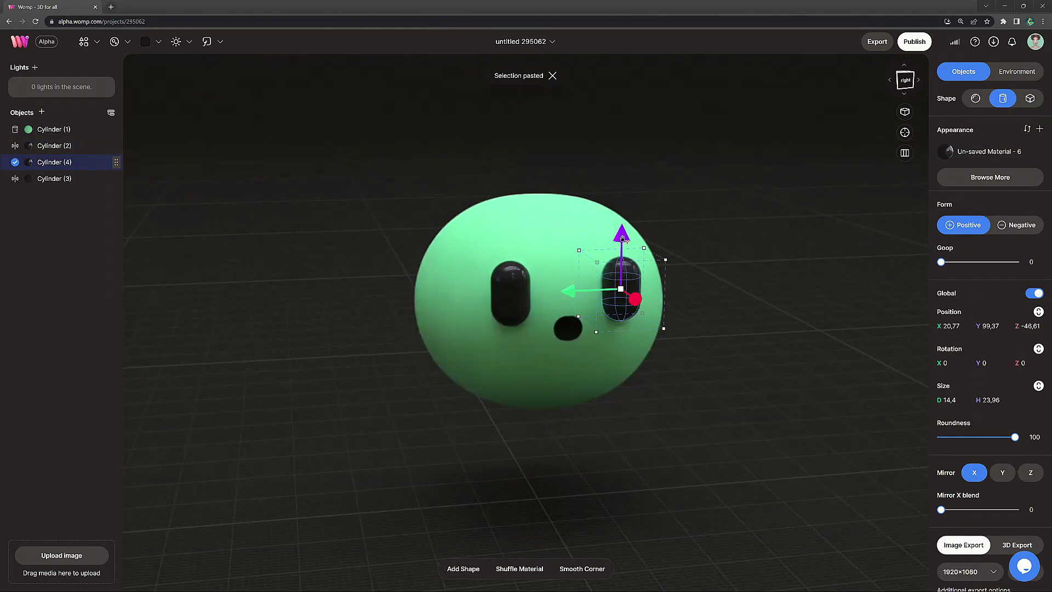
pyautogui.moveTo(622, 237); pyautogui.dragTo(698, 386)
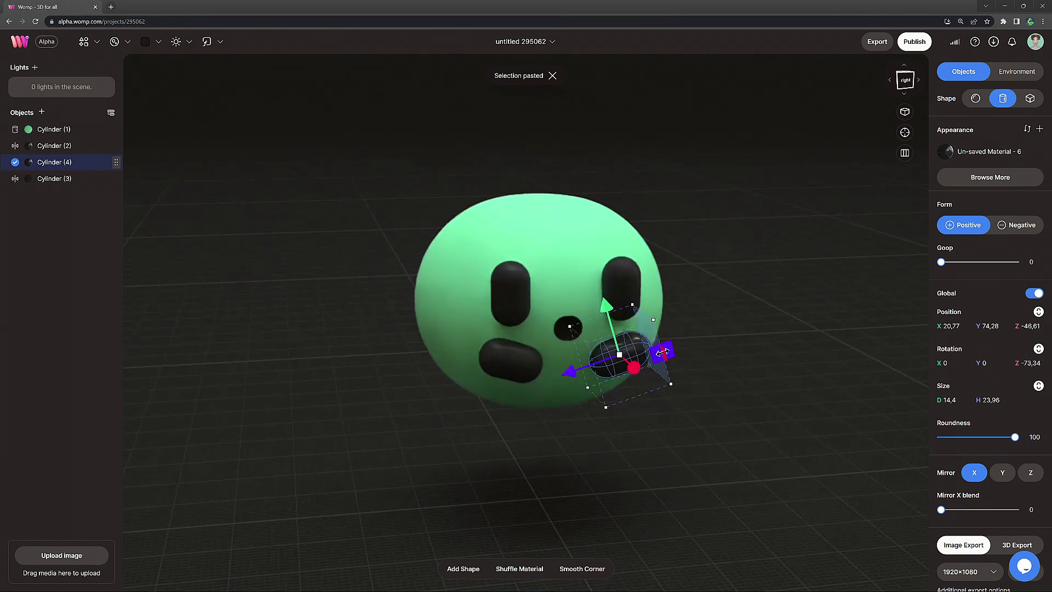
pyautogui.moveTo(662, 353); pyautogui.dragTo(657, 353)
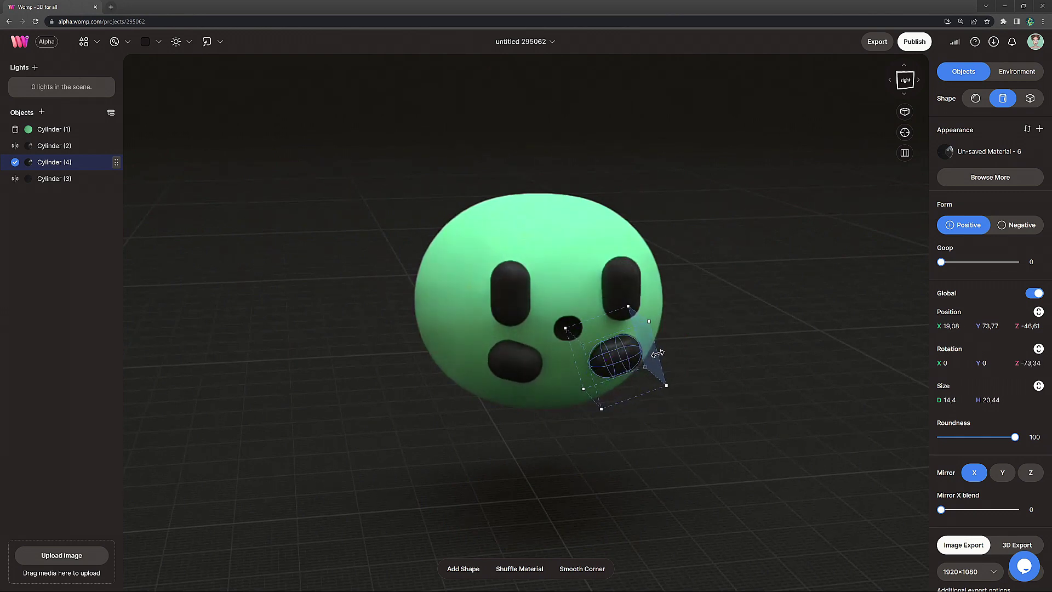
# Change the cheek material to RGB 222, 91, 94 with roughness about 43.
pyautogui.click(1005, 151)
pyautogui.click(908, 246)
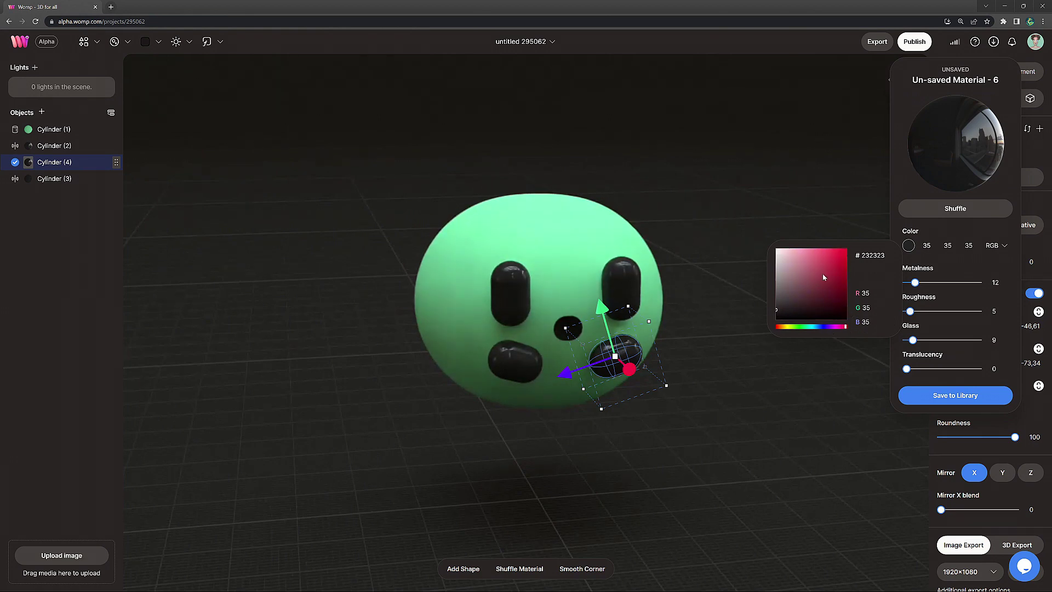
pyautogui.click(819, 256)
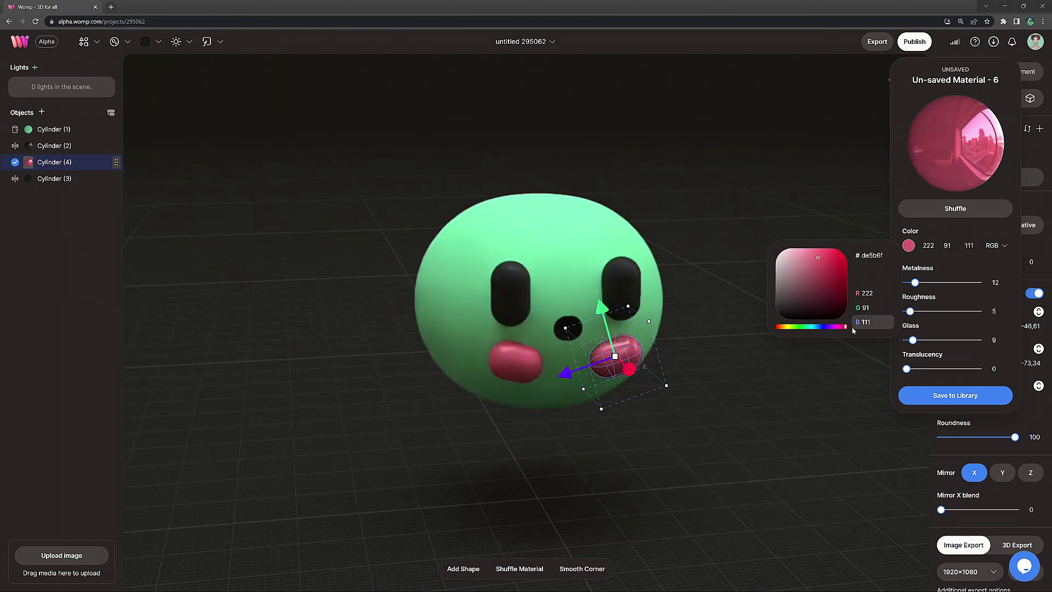
pyautogui.moveTo(847, 328); pyautogui.dragTo(847, 329)
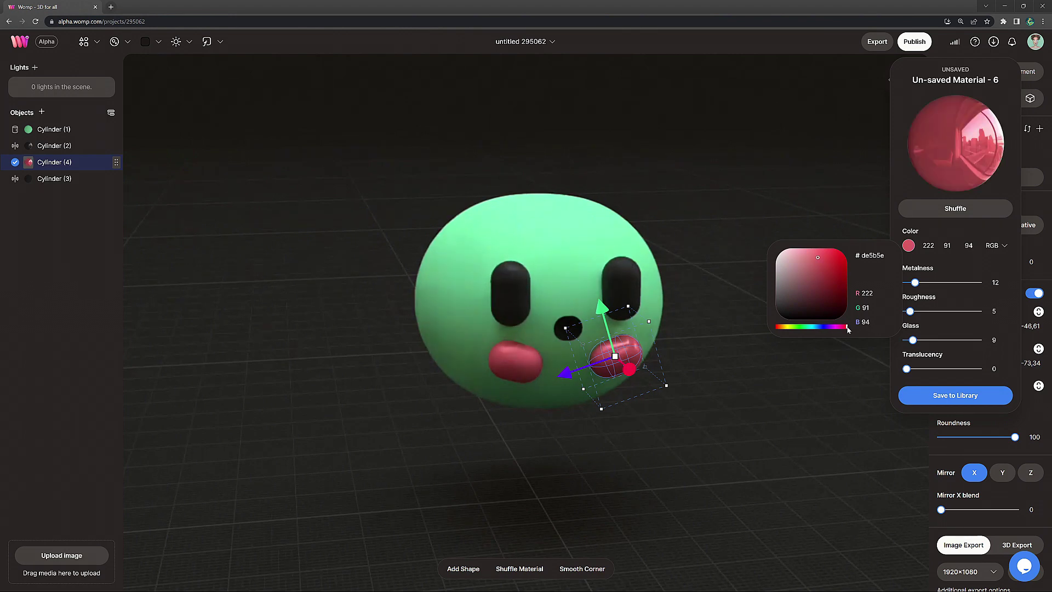
pyautogui.moveTo(911, 307); pyautogui.dragTo(926, 312)
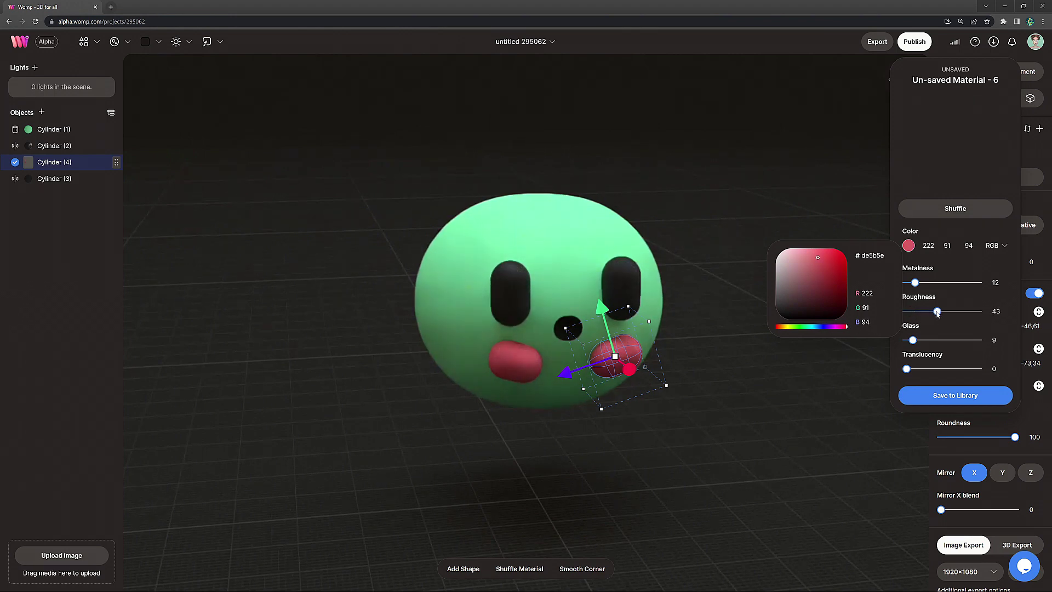
pyautogui.click(755, 336)
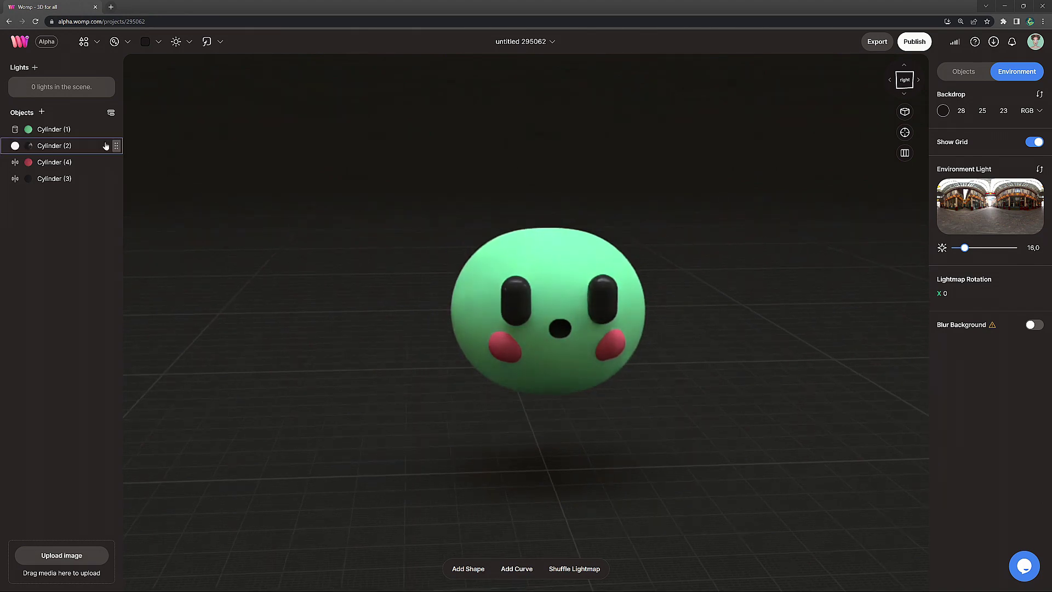
# Combine all four cylinders into a union named "face".
pyautogui.click(91, 132)
pyautogui.keyDown('shift'); pyautogui.click(80, 183); pyautogui.keyUp('shift')
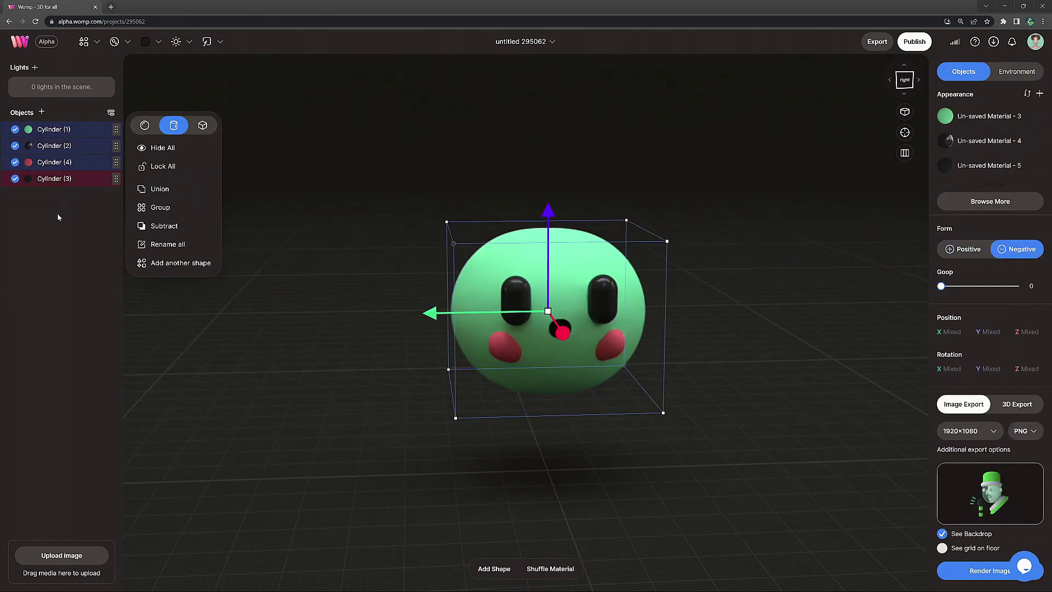
pyautogui.click(160, 189)
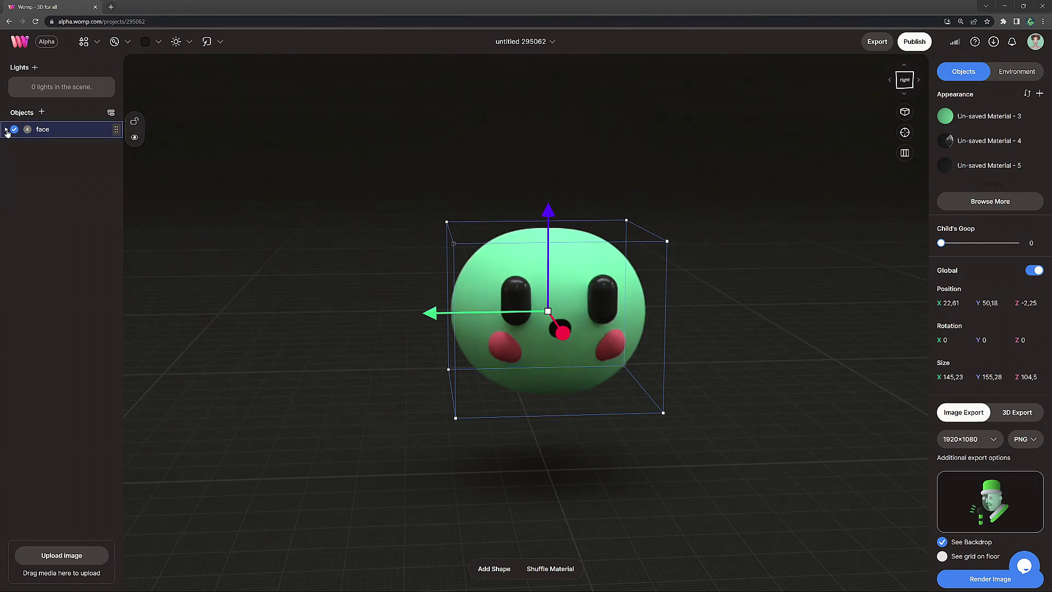
pyautogui.click(36, 169)
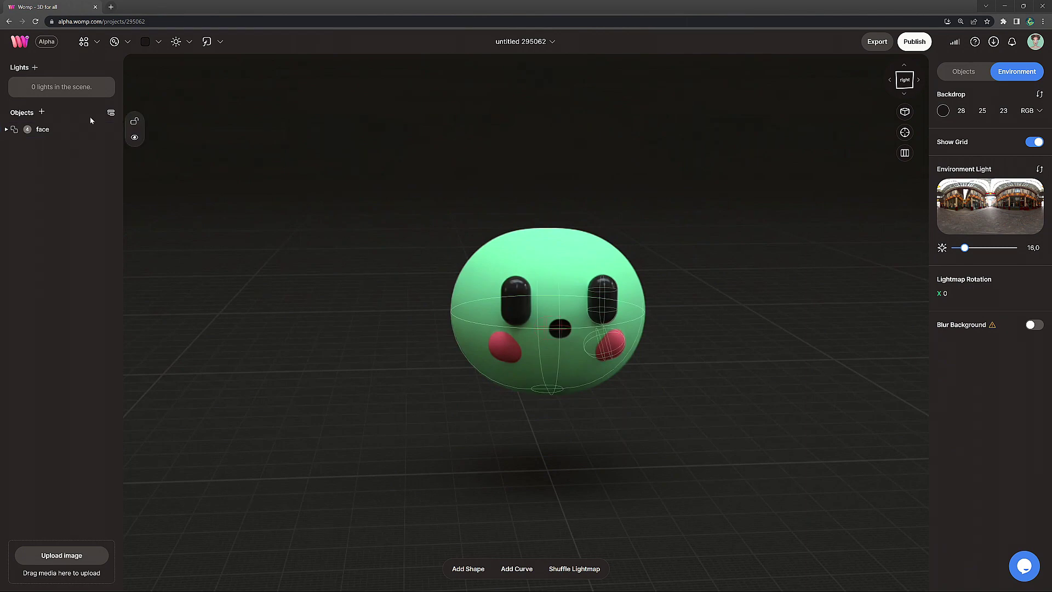
# Add a curve for the legs and delete its second point.
pyautogui.click(85, 46)
pyautogui.click(124, 140)
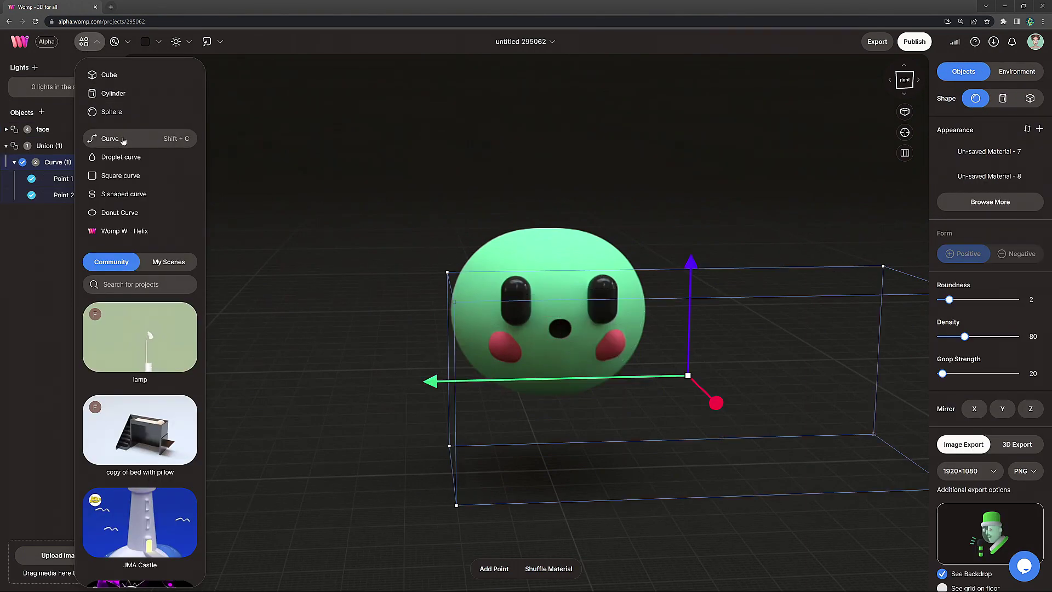
pyautogui.click(59, 198)
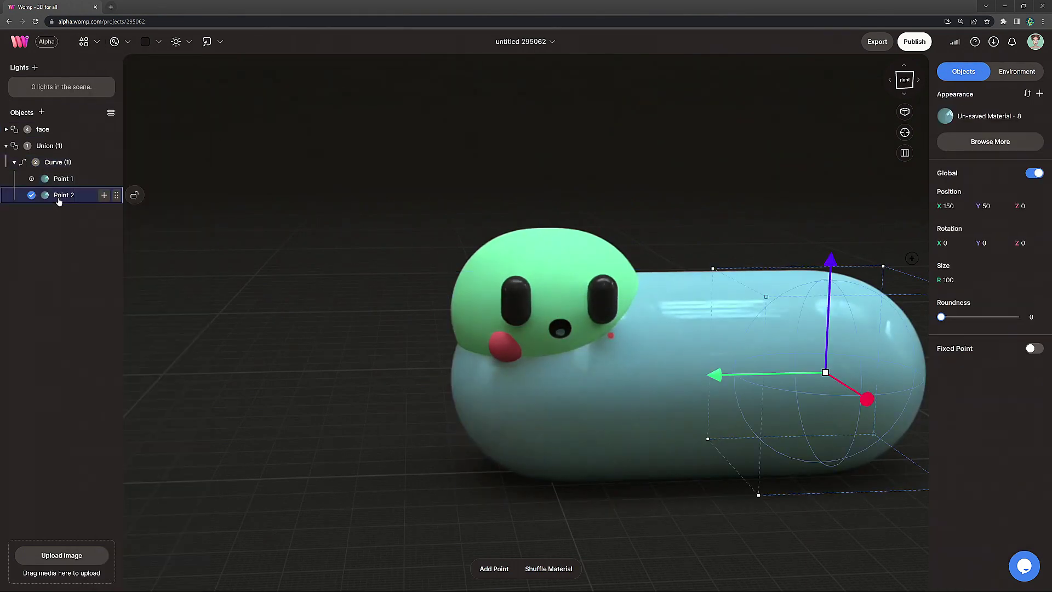
pyautogui.press('Delete')
# Set the curve's density to 250 and goop strength to 5, and mirror it across X.
pyautogui.click(61, 162)
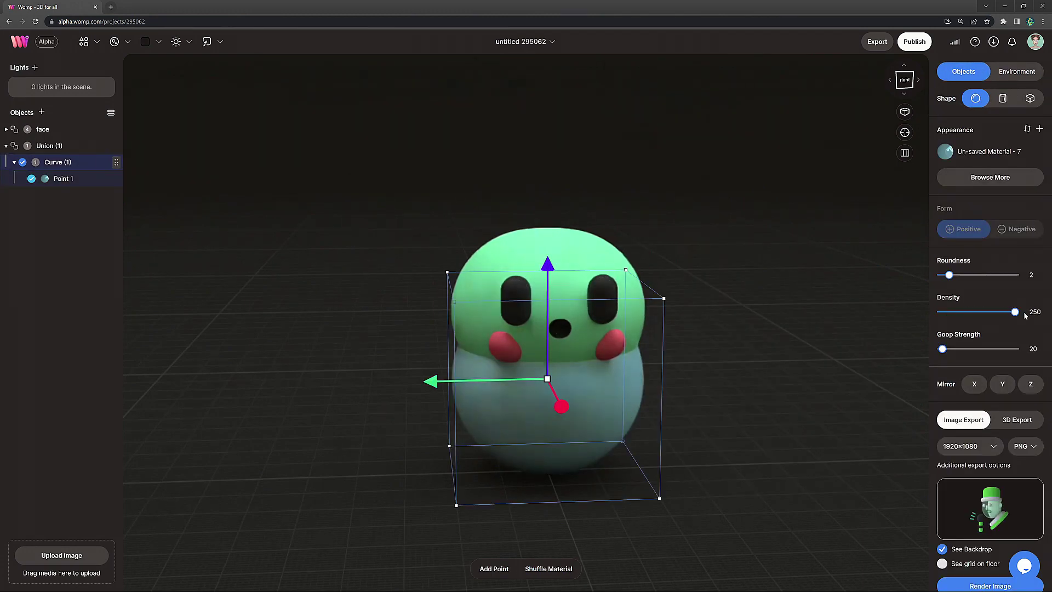
pyautogui.click(1033, 348)
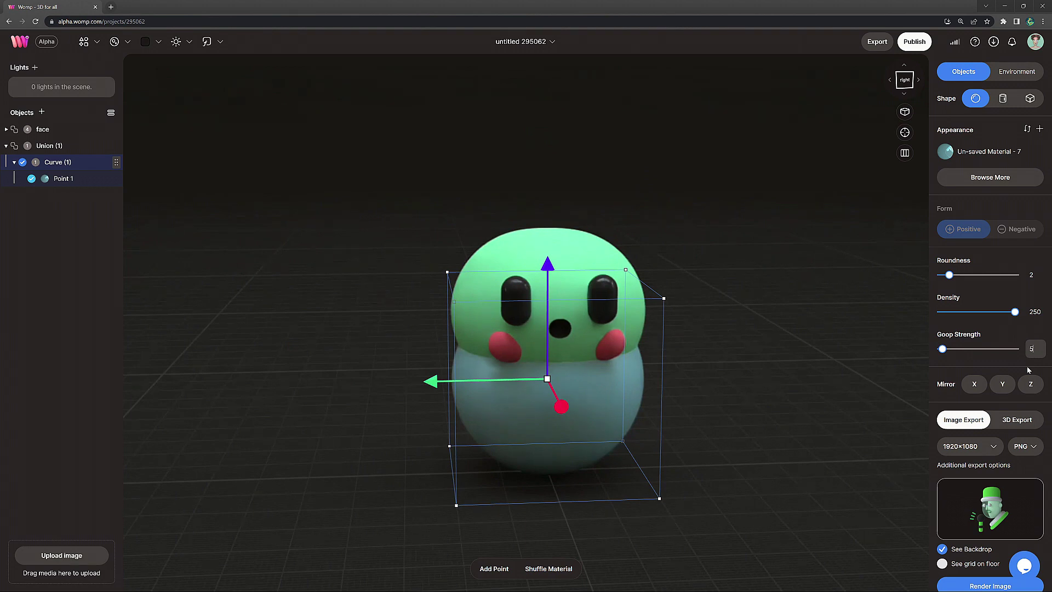
pyautogui.click(974, 385)
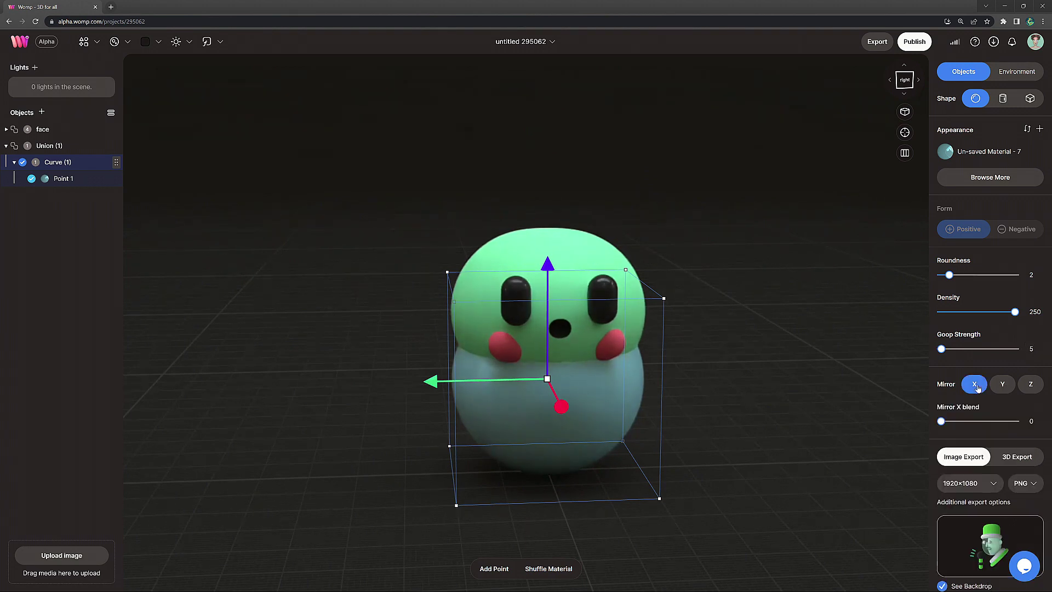
# Shrink the curve's remaining point to radius 16.16 and place it below the cheek at about X 41.28, Y 33.18.
pyautogui.click(63, 181)
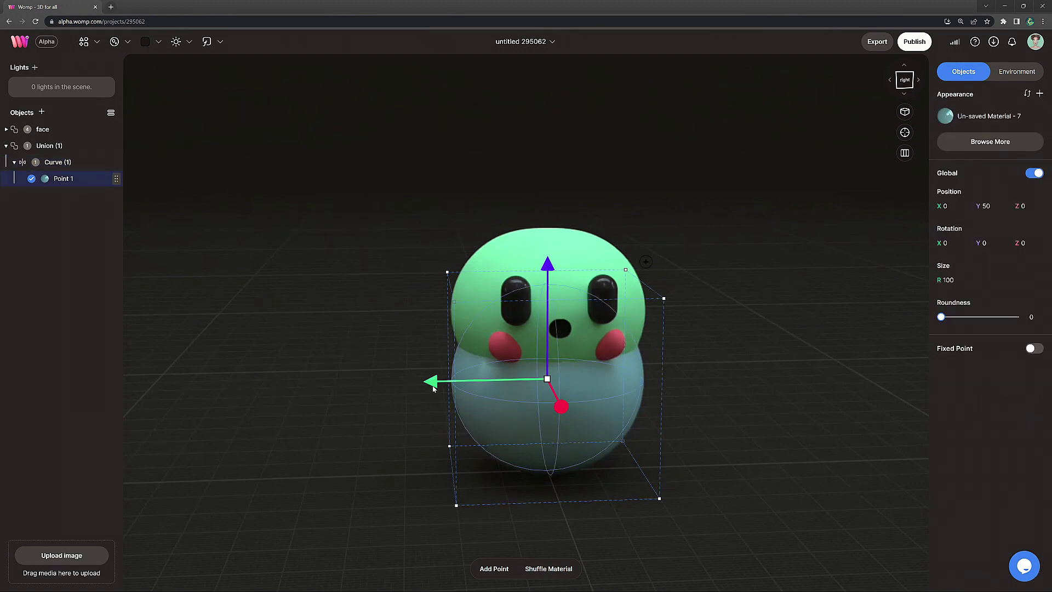
pyautogui.moveTo(432, 388); pyautogui.dragTo(465, 392, button='right')
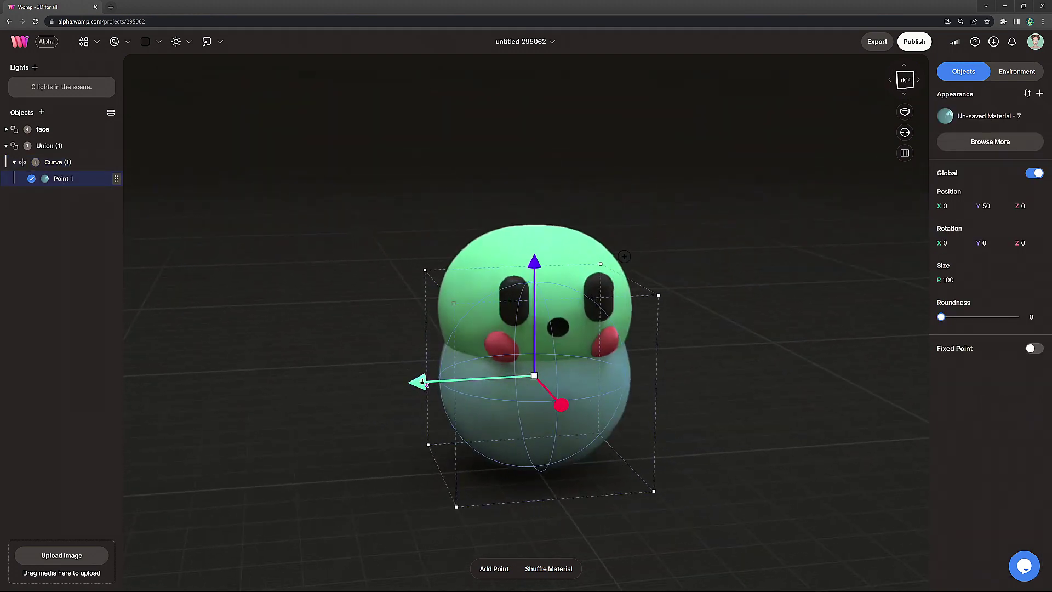
pyautogui.moveTo(422, 381); pyautogui.dragTo(549, 376)
pyautogui.moveTo(540, 268); pyautogui.dragTo(632, 330)
pyautogui.moveTo(578, 374); pyautogui.dragTo(536, 376)
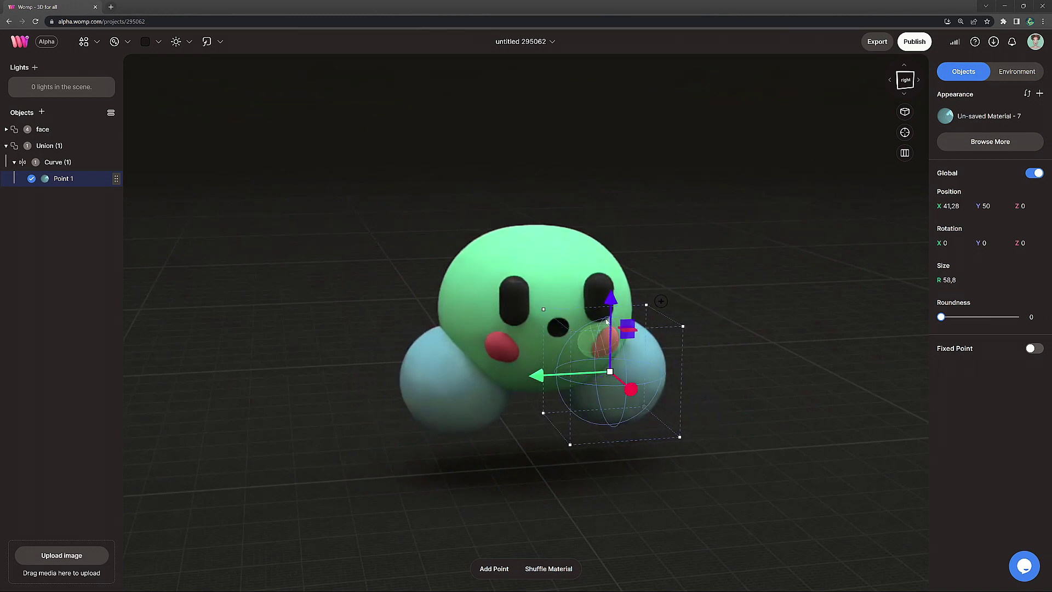
pyautogui.moveTo(609, 302); pyautogui.dragTo(614, 328)
pyautogui.moveTo(543, 339); pyautogui.dragTo(582, 336)
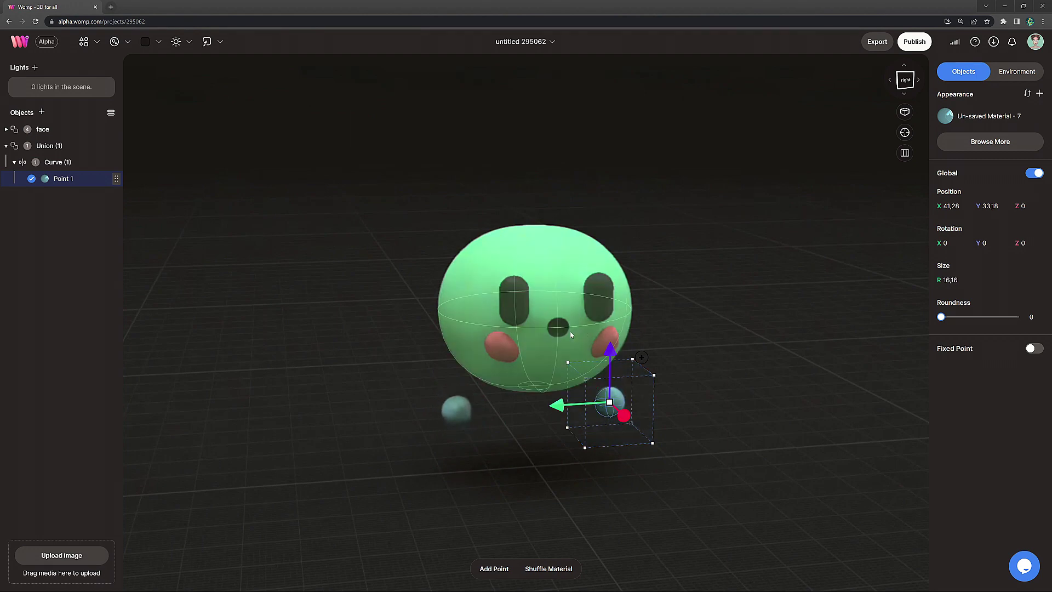
# Change the curve point's material to RGB 143, 248, 187 with roughness about 60.
pyautogui.click(943, 115)
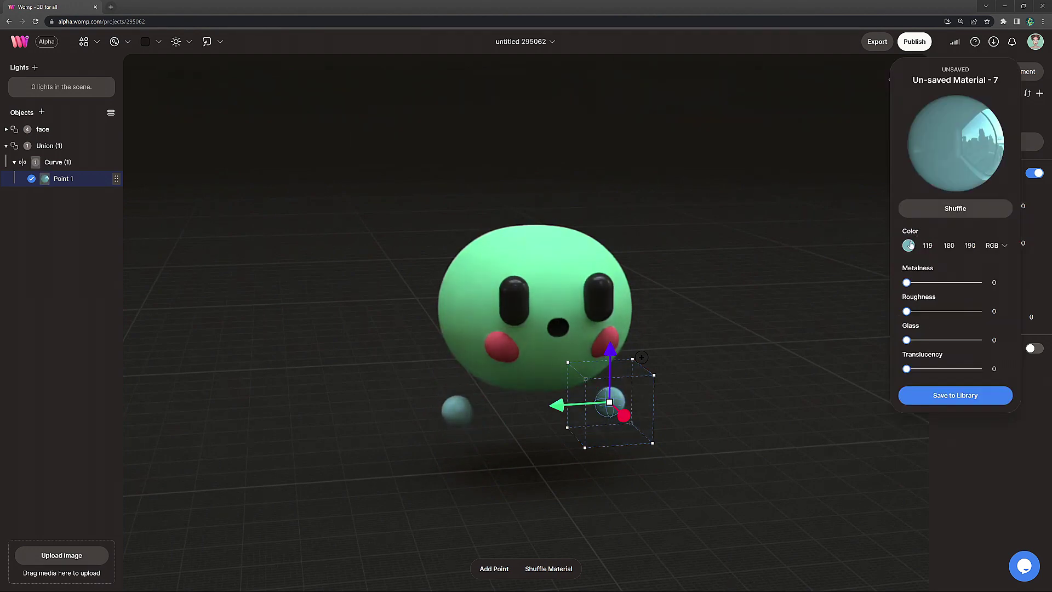
pyautogui.click(909, 244)
pyautogui.click(803, 327)
pyautogui.click(814, 272)
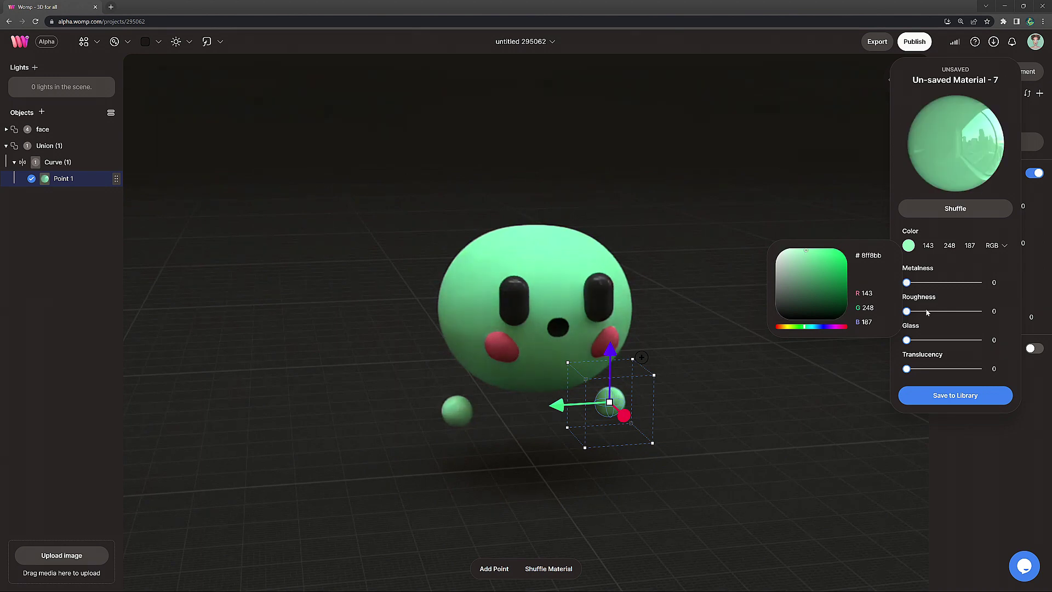
pyautogui.click(949, 311)
pyautogui.moveTo(949, 314); pyautogui.dragTo(951, 317)
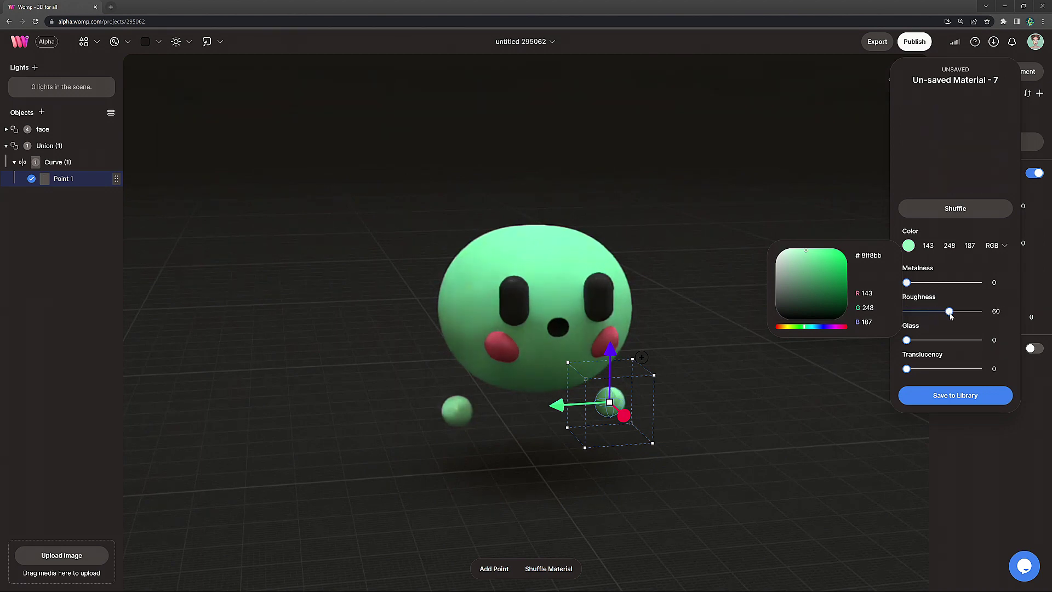
# Tuck the curve point into the underside of the face at about X 24.6, Y 48.48 and shrink it to radius 9.91.
pyautogui.moveTo(610, 324); pyautogui.dragTo(610, 316)
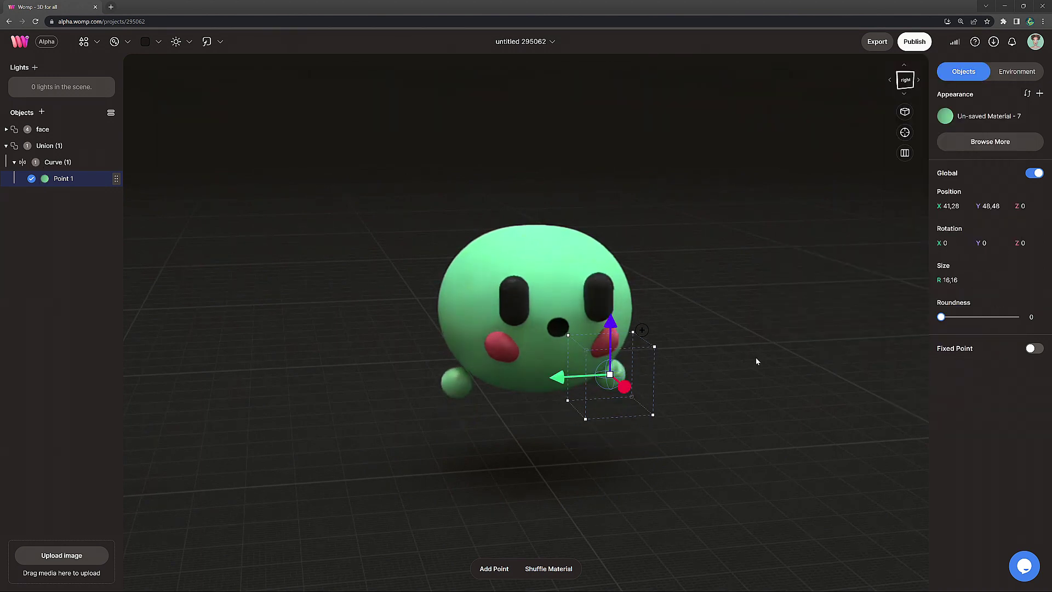
pyautogui.moveTo(755, 358); pyautogui.dragTo(619, 370)
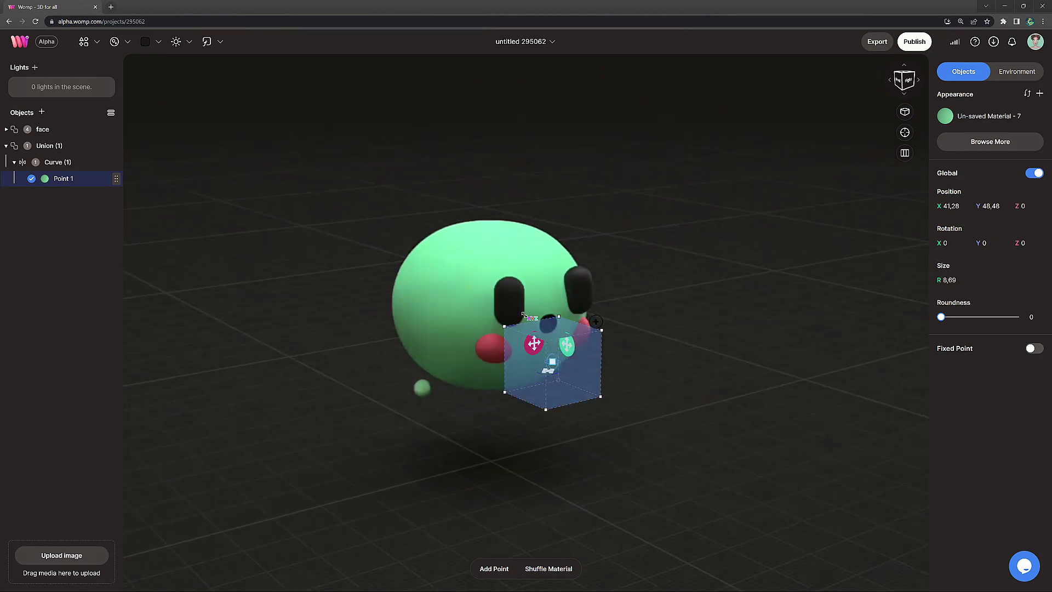
pyautogui.moveTo(508, 370); pyautogui.dragTo(462, 379)
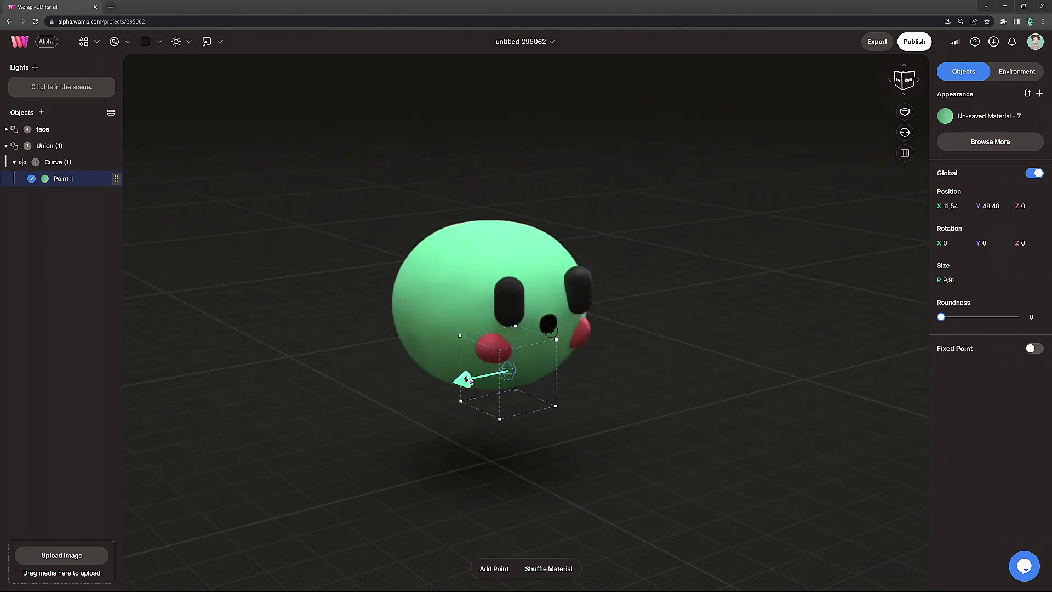
pyautogui.moveTo(586, 370); pyautogui.dragTo(553, 366)
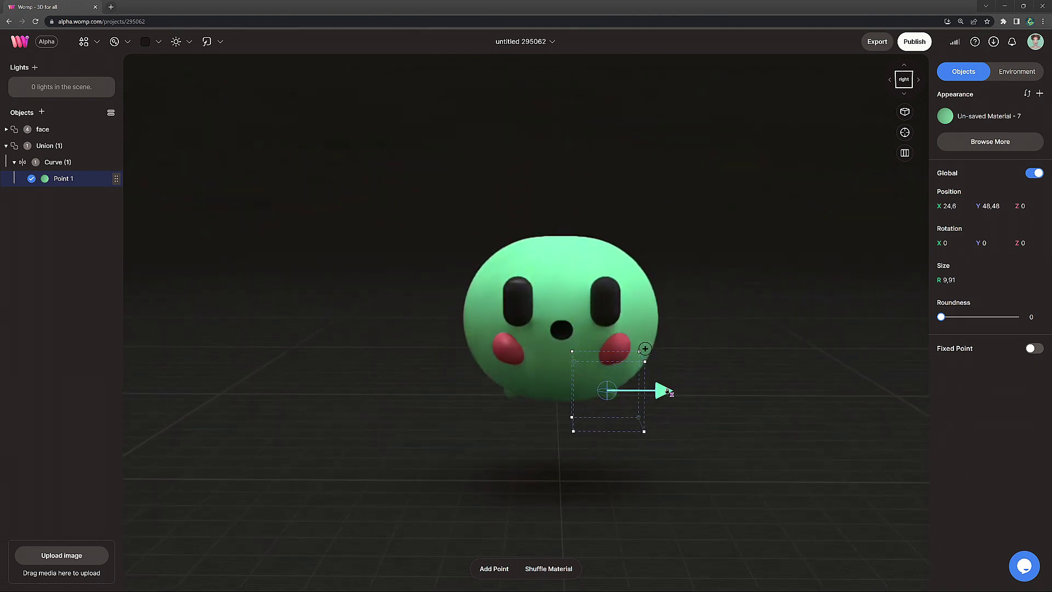
# Duplicate the point downward as a leg with radius 2.64, and duplicate that end forward to about Z -12.14 as a foot.
pyautogui.keyDown('alt'); pyautogui.moveTo(612, 359); pyautogui.dragTo(588, 415); pyautogui.keyUp('alt')
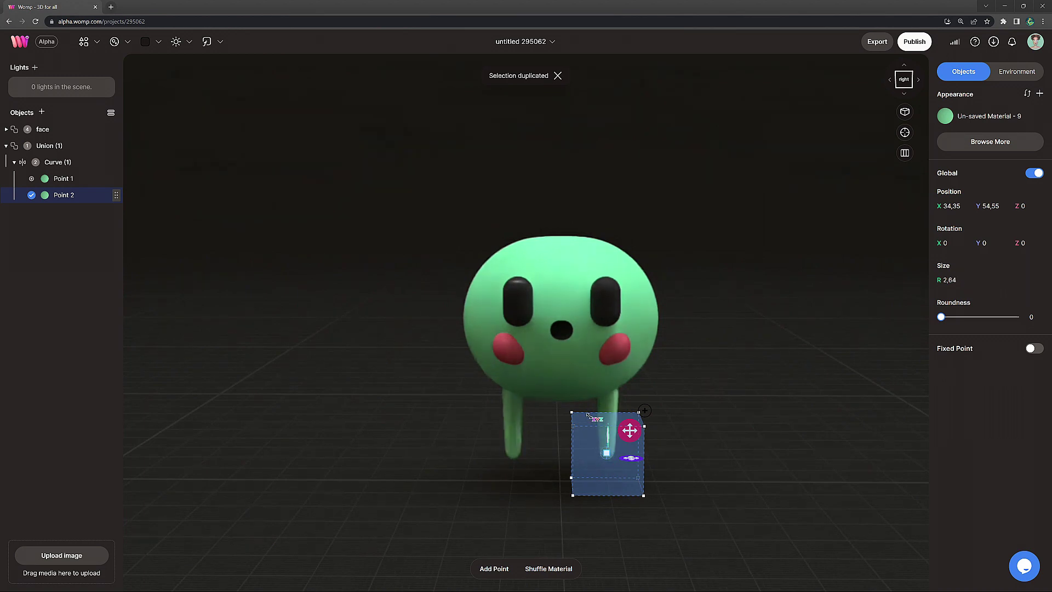
pyautogui.moveTo(561, 486); pyautogui.dragTo(562, 515)
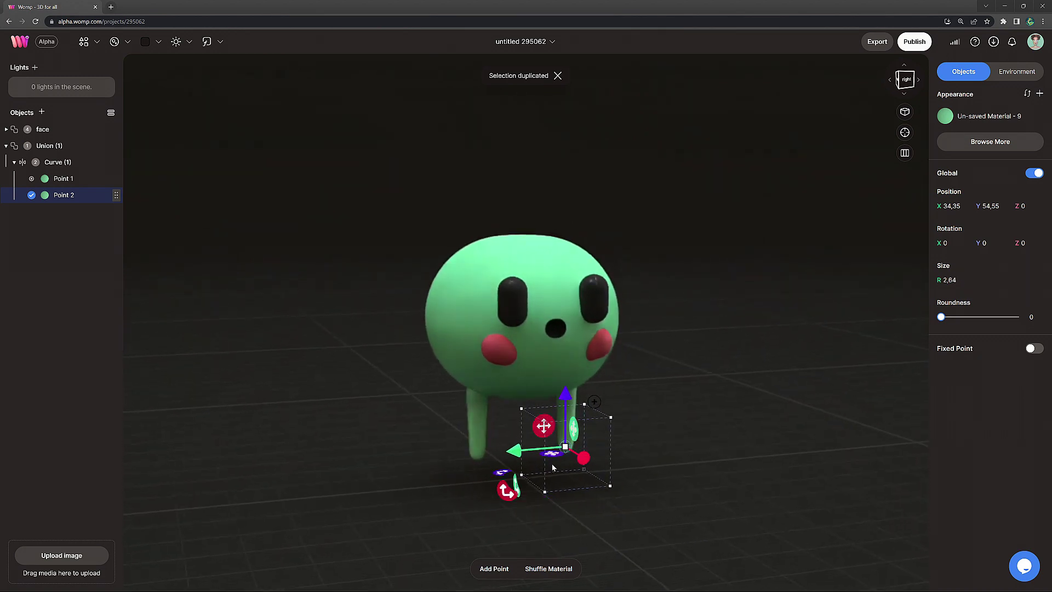
pyautogui.keyDown('alt'); pyautogui.moveTo(584, 457); pyautogui.dragTo(610, 469); pyautogui.keyUp('alt')
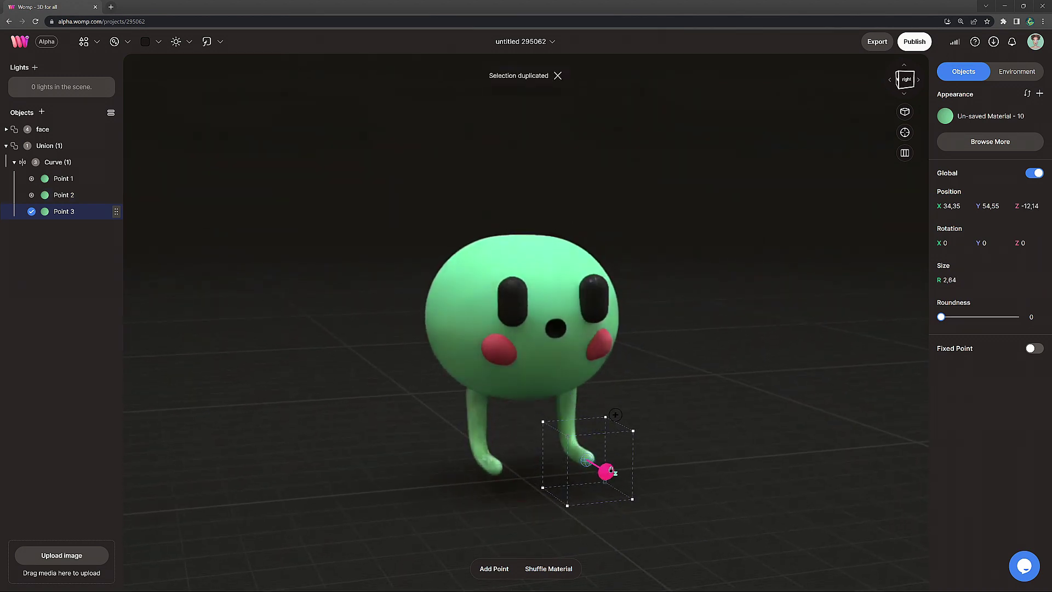
# Place the foot point at about X 31.15, Y 19.19, Z -8.16 with radius 1.77, and nudge the whole leg curve along X.
pyautogui.moveTo(683, 477); pyautogui.dragTo(724, 479)
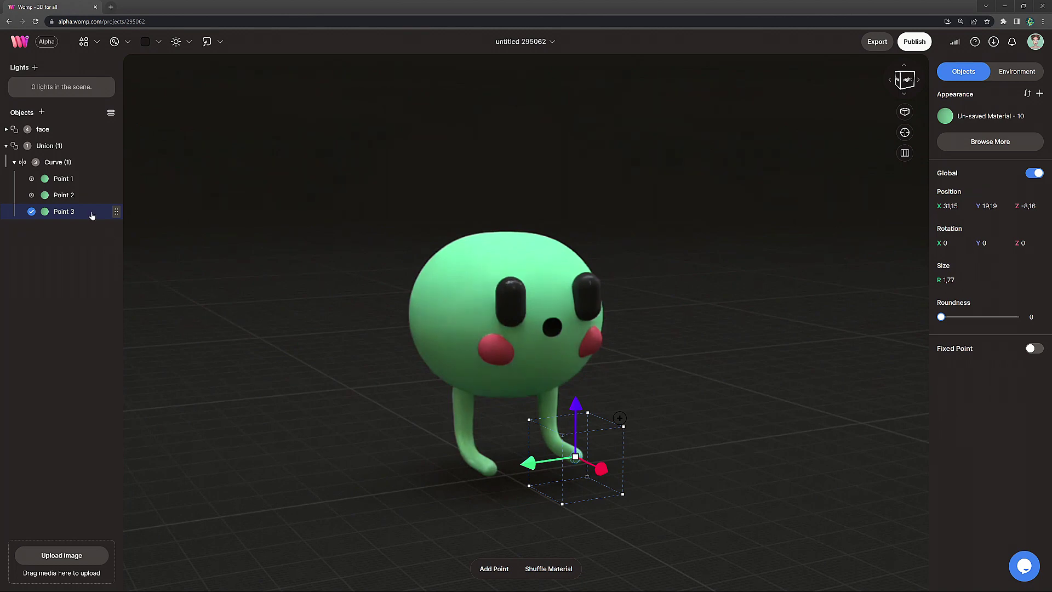
pyautogui.click(81, 163)
pyautogui.moveTo(797, 409); pyautogui.dragTo(689, 443)
pyautogui.moveTo(529, 406); pyautogui.dragTo(531, 407)
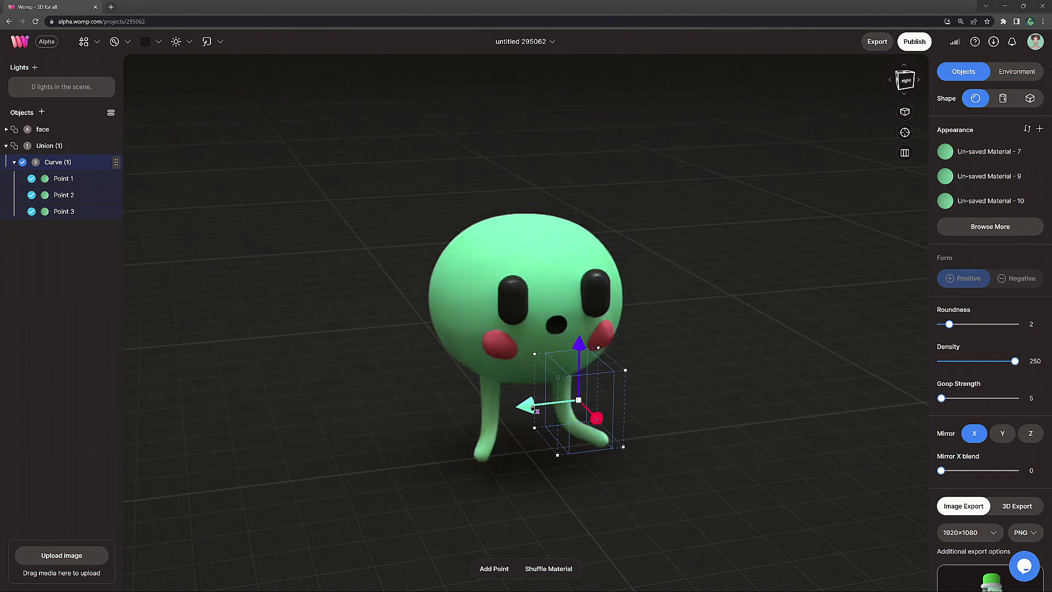
# Rename the leg curve as legs, and lower the face and legs together to Y -15.
pyautogui.click(62, 145)
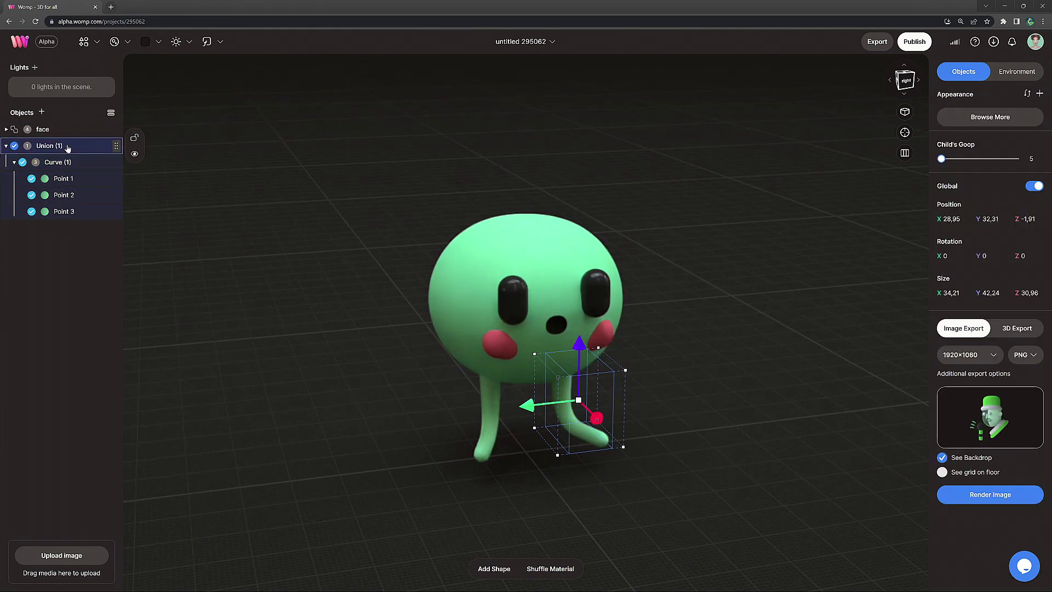
pyautogui.click(75, 162)
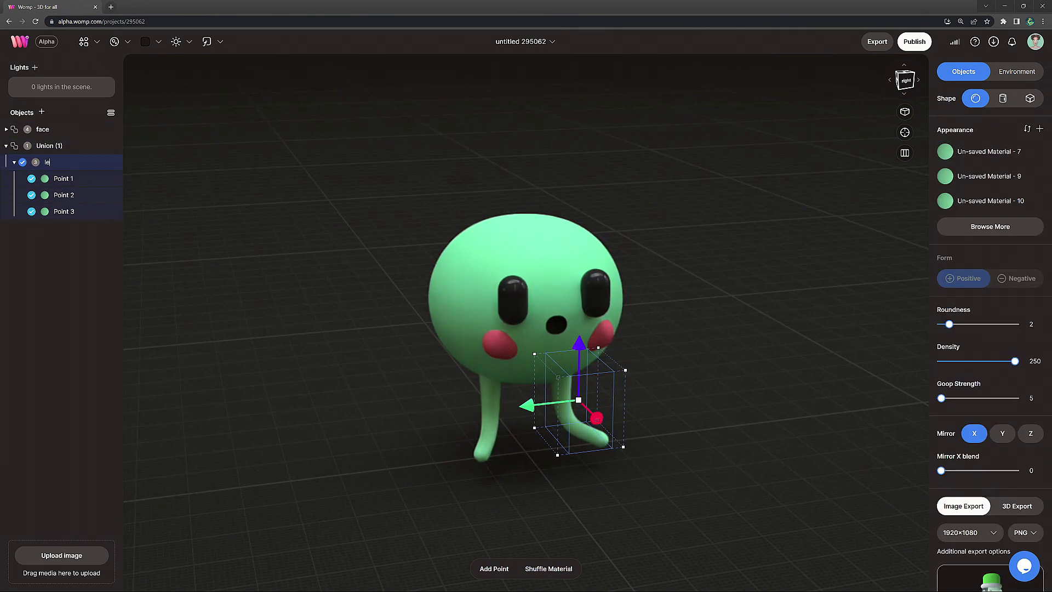
pyautogui.keyDown('shift'); pyautogui.click(50, 130); pyautogui.keyUp('shift')
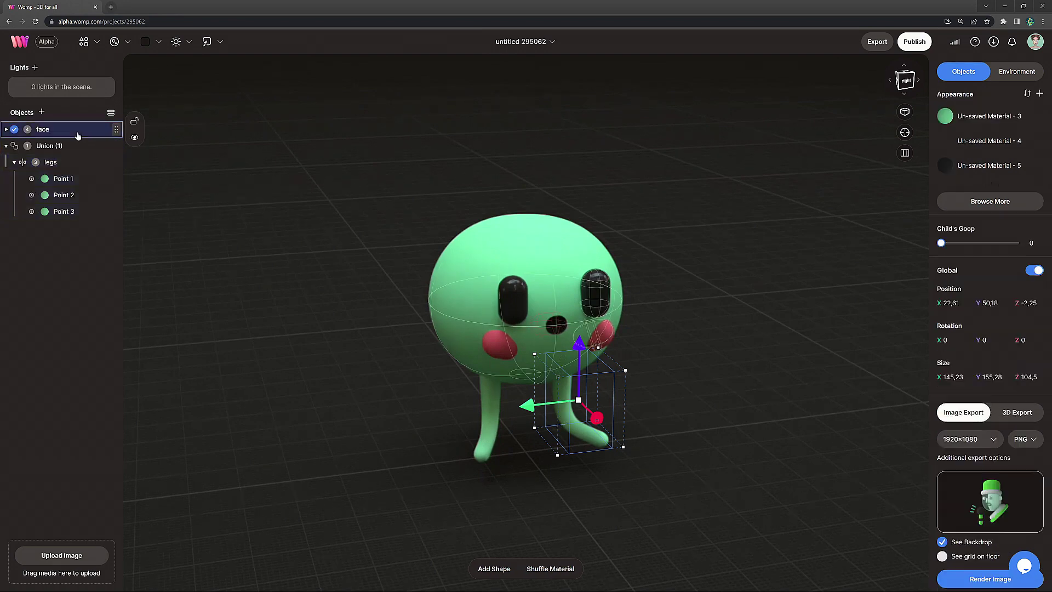
pyautogui.moveTo(526, 204); pyautogui.dragTo(534, 235)
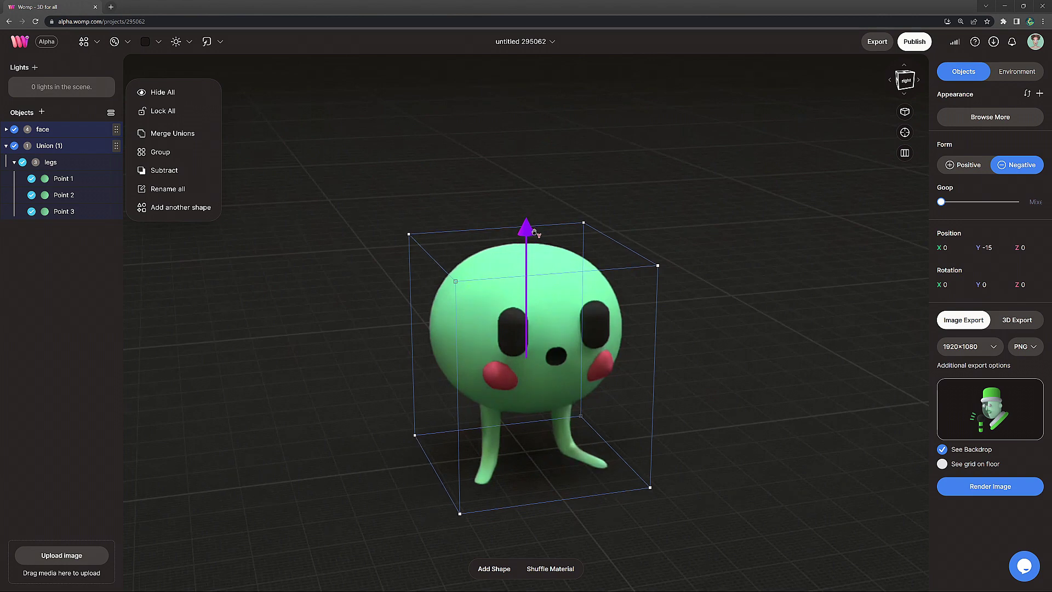
pyautogui.click(743, 304)
pyautogui.moveTo(744, 376); pyautogui.dragTo(667, 381)
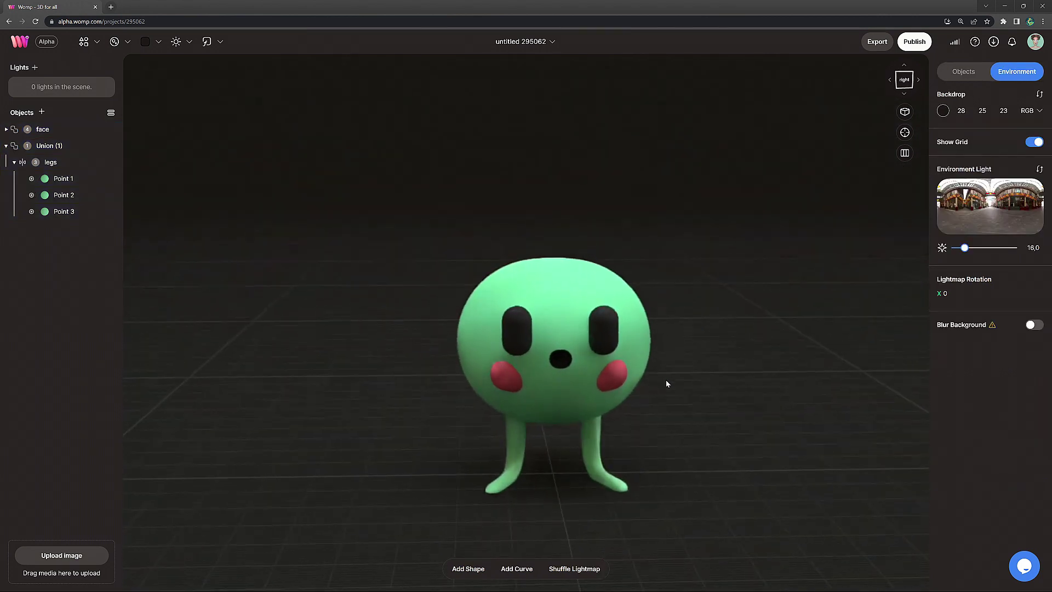
# Duplicate the legs curve and place the copy beside the face, level with the cheeks.
pyautogui.click(31, 166)
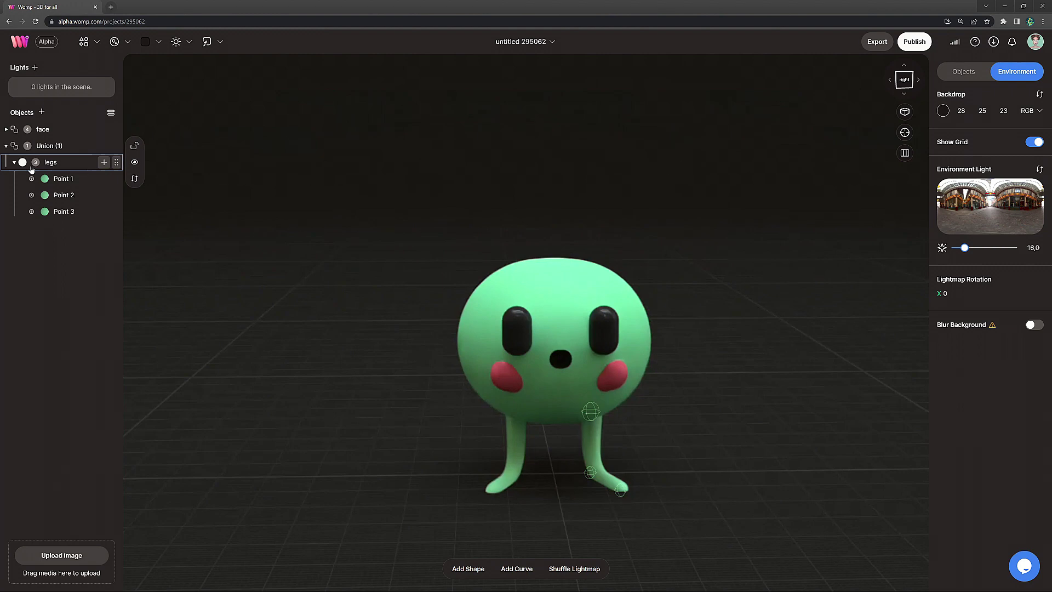
pyautogui.click(62, 164)
pyautogui.hotkey('ctrl', 'c')
pyautogui.hotkey('ctrl', 'v')
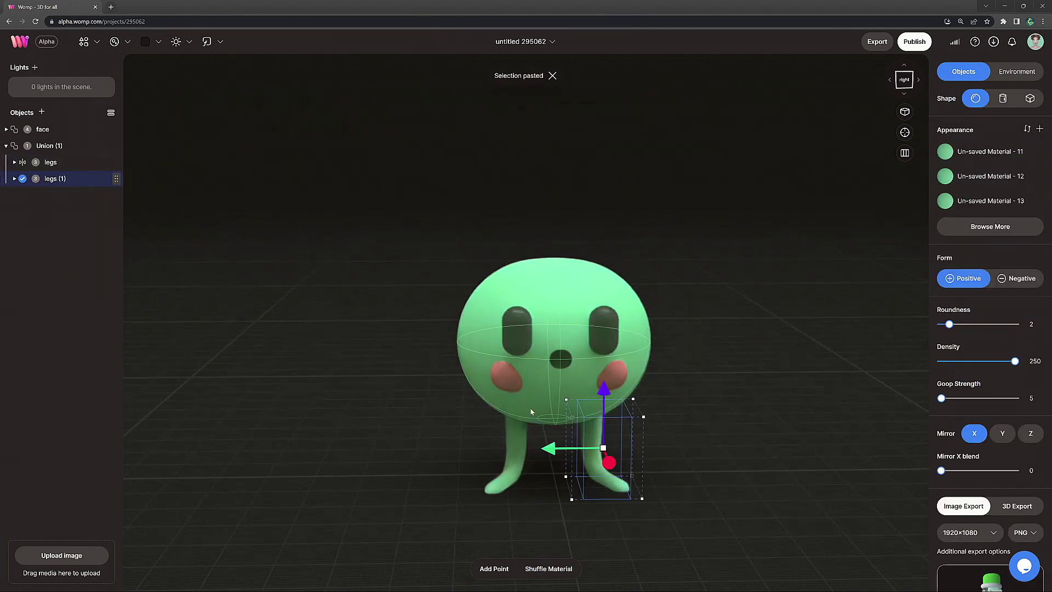
pyautogui.moveTo(591, 424); pyautogui.dragTo(679, 313)
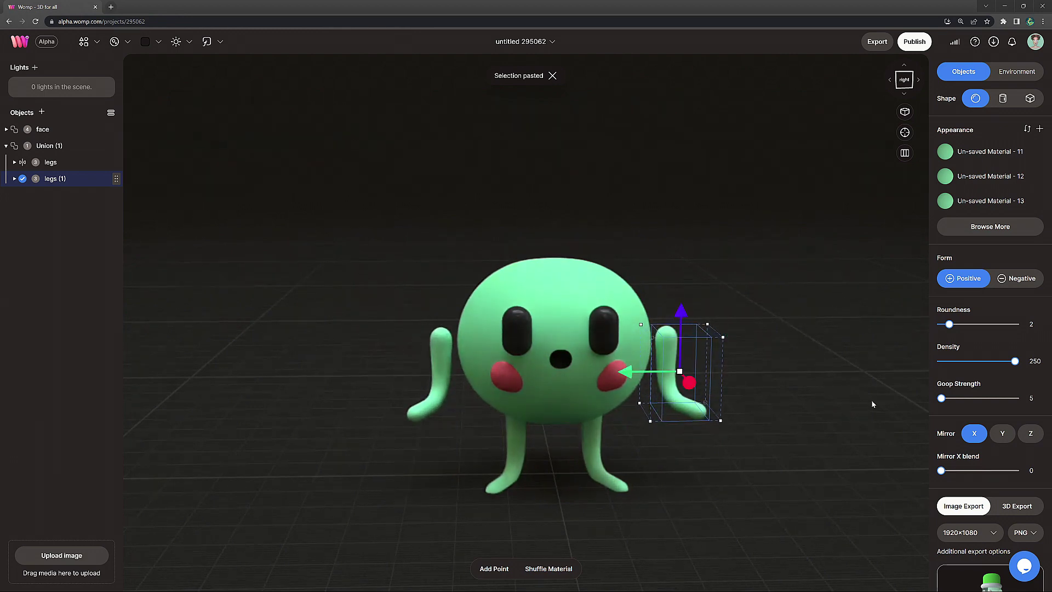
# Turn off the X mirror on the copied curve and rename it as arms.
pyautogui.click(980, 437)
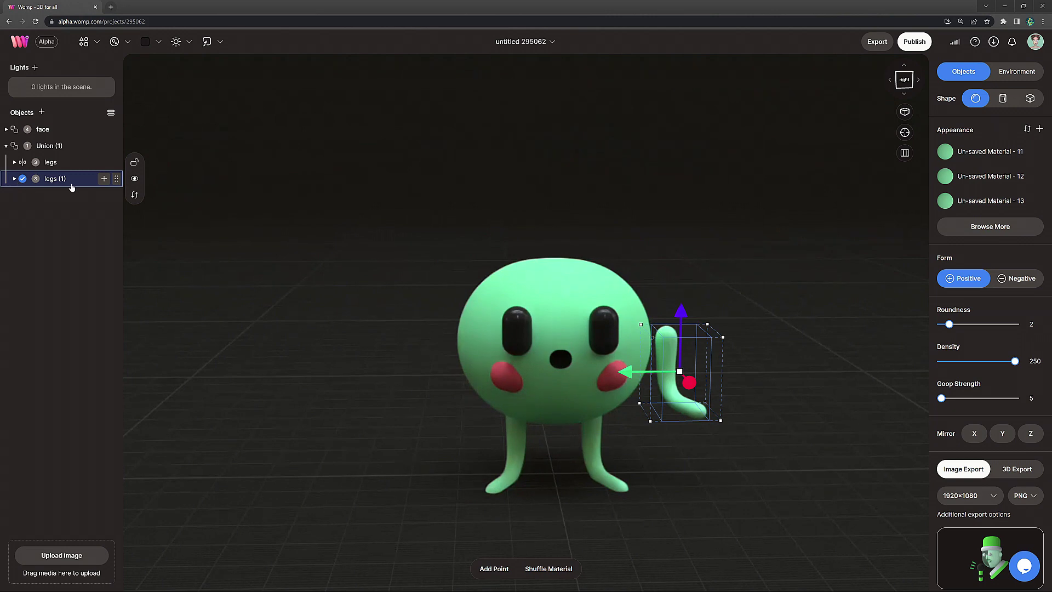
pyautogui.write('rms')
pyautogui.press('Return')
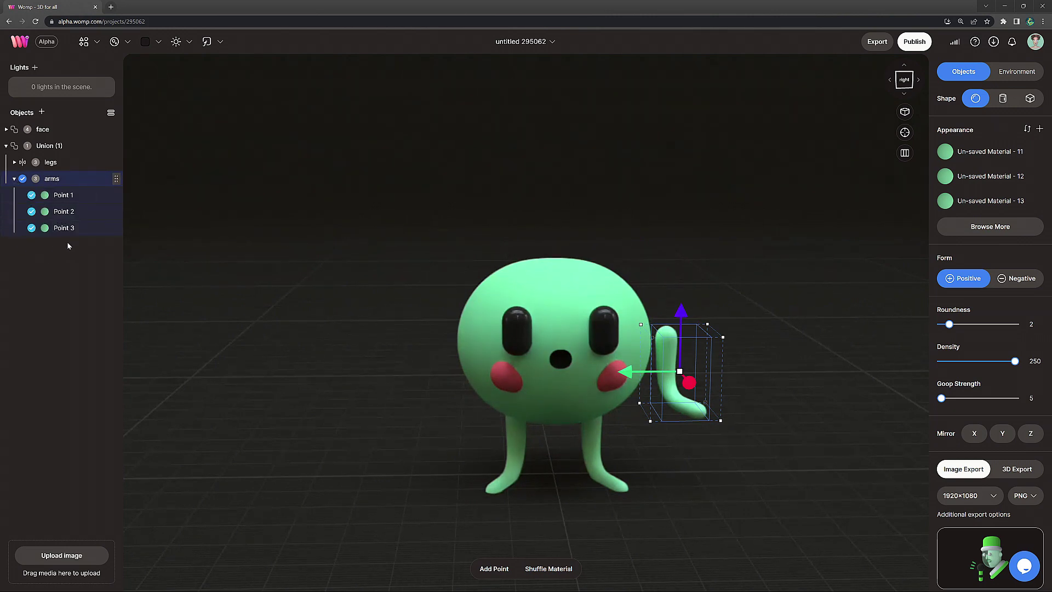
# Delete Point 2 and Point 3 from the arms curve.
pyautogui.click(71, 228)
pyautogui.press('Delete')
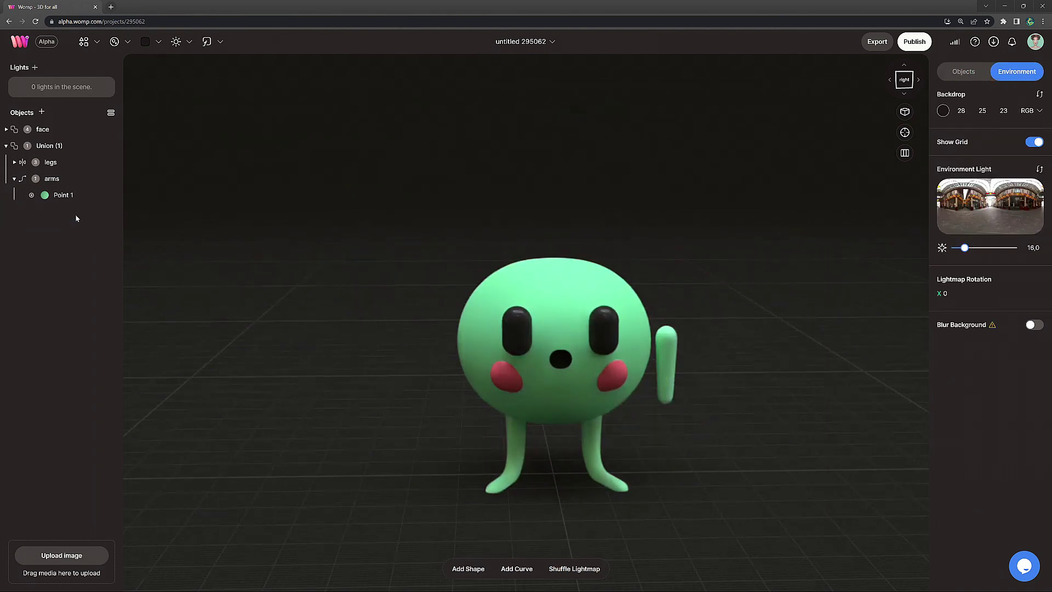
# Reset the arm point's Y rotation to 0 and tuck it into the face's side at about X 37.38, Y 21.35 with radius 2.67.
pyautogui.click(64, 195)
pyautogui.scroll(2, 678, 432)
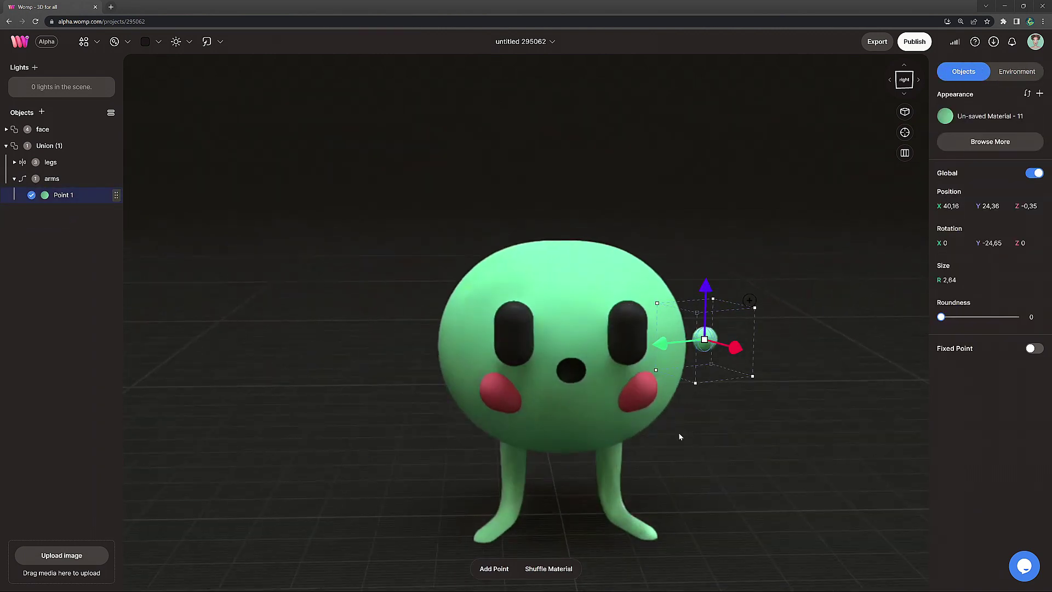
pyautogui.moveTo(679, 436); pyautogui.dragTo(630, 446)
pyautogui.moveTo(777, 309); pyautogui.dragTo(777, 347)
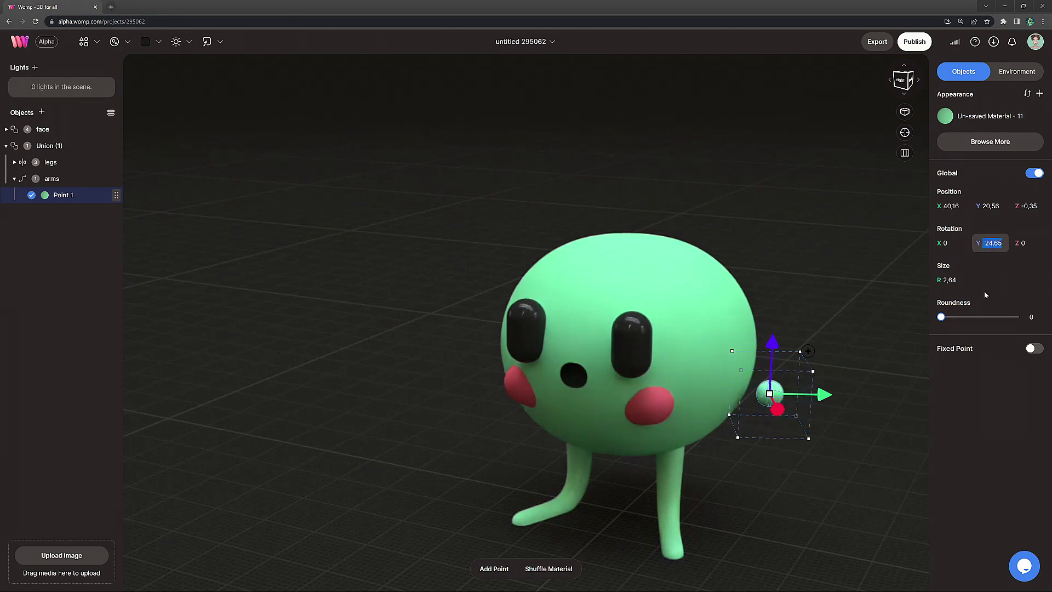
pyautogui.press('Return')
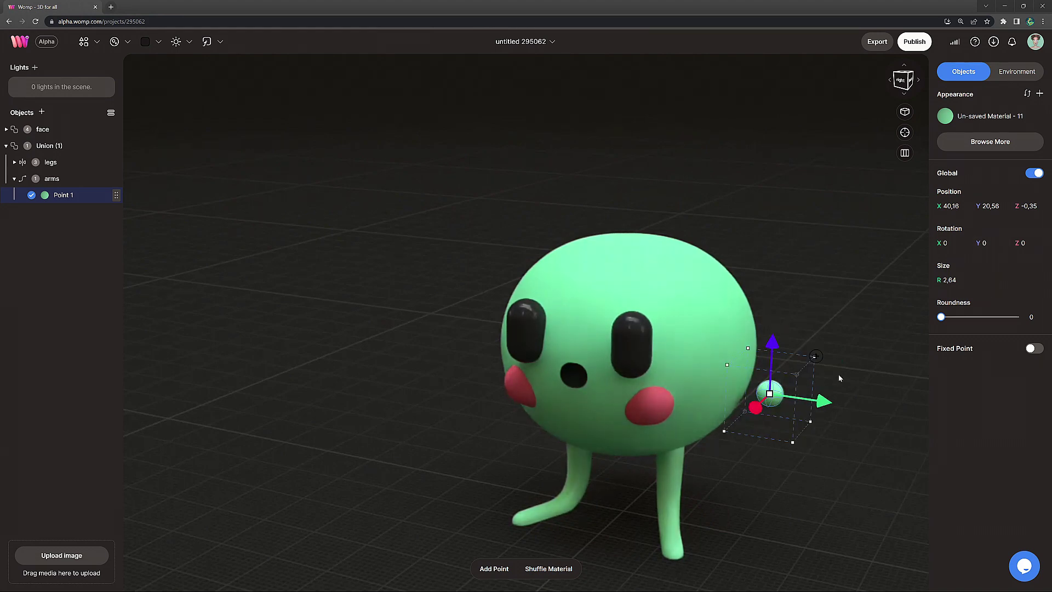
pyautogui.moveTo(823, 403); pyautogui.dragTo(798, 394)
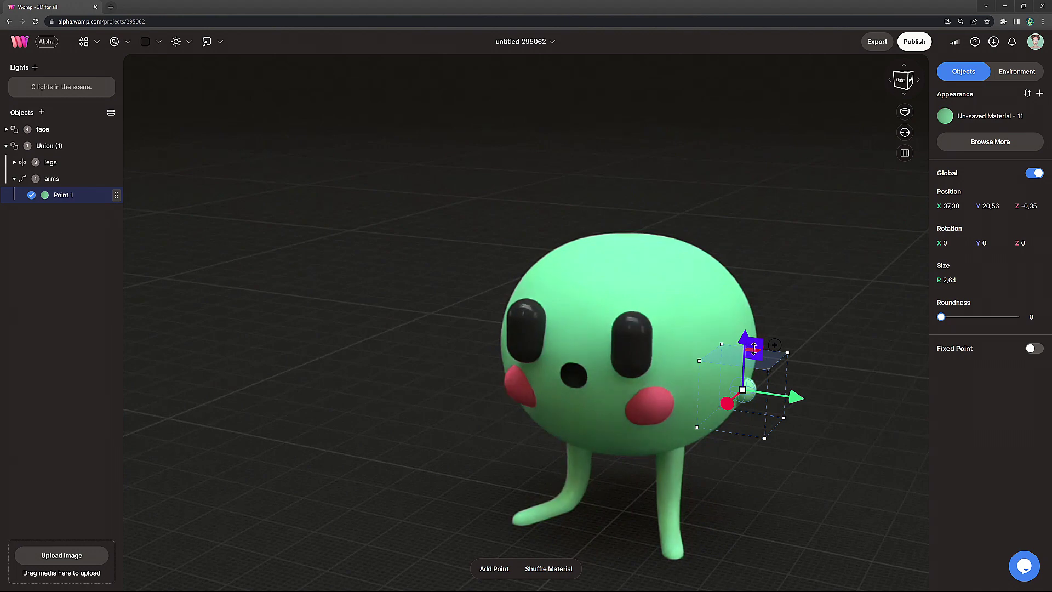
pyautogui.moveTo(744, 335); pyautogui.dragTo(744, 329)
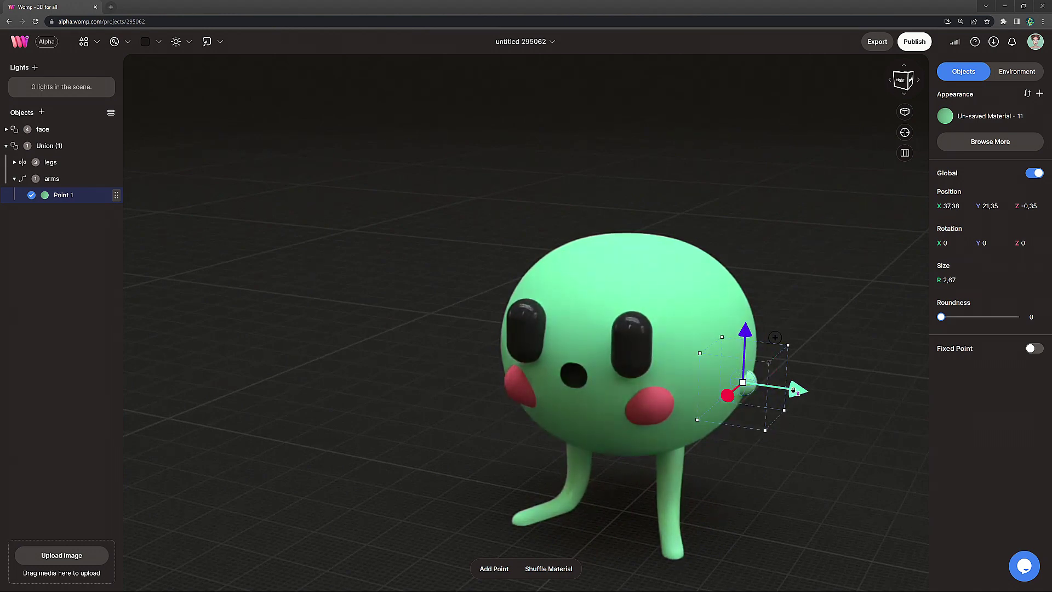
# Duplicate the arm point outward along X and enlarge the copy to about radius 10.21.
pyautogui.keyDown('alt'); pyautogui.moveTo(793, 389); pyautogui.dragTo(858, 400); pyautogui.keyUp('alt')
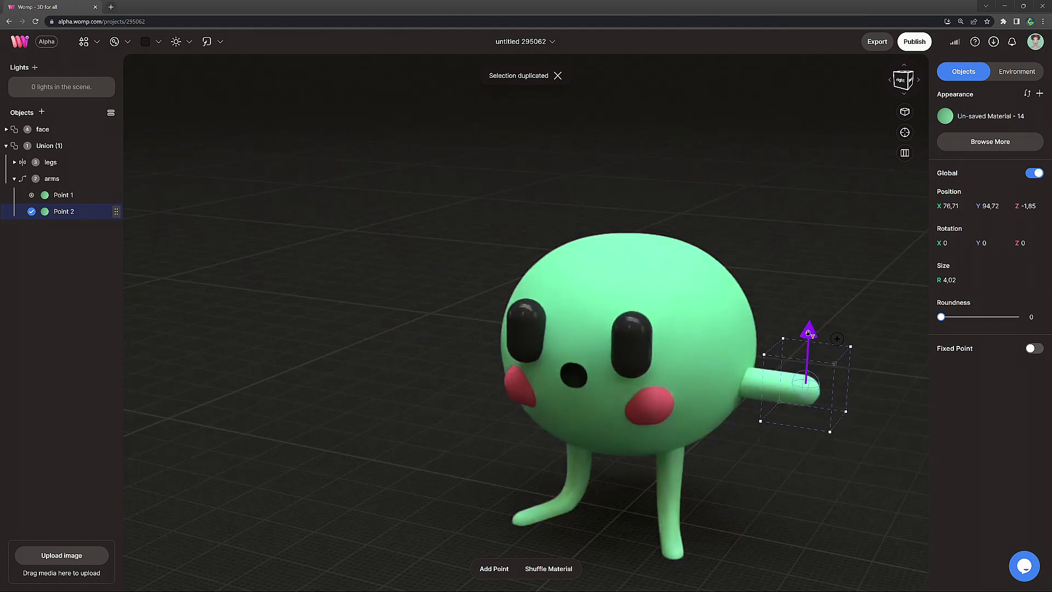
pyautogui.moveTo(808, 333); pyautogui.dragTo(808, 332)
pyautogui.moveTo(829, 431); pyautogui.dragTo(838, 446)
pyautogui.moveTo(810, 334); pyautogui.dragTo(810, 332)
# Duplicate the outer arm point as a raised hand at about X 122.05, Y 121.96, Z -4.29 with radius 5.43.
pyautogui.hotkey('ctrl', 'd')
pyautogui.moveTo(862, 391); pyautogui.dragTo(882, 393)
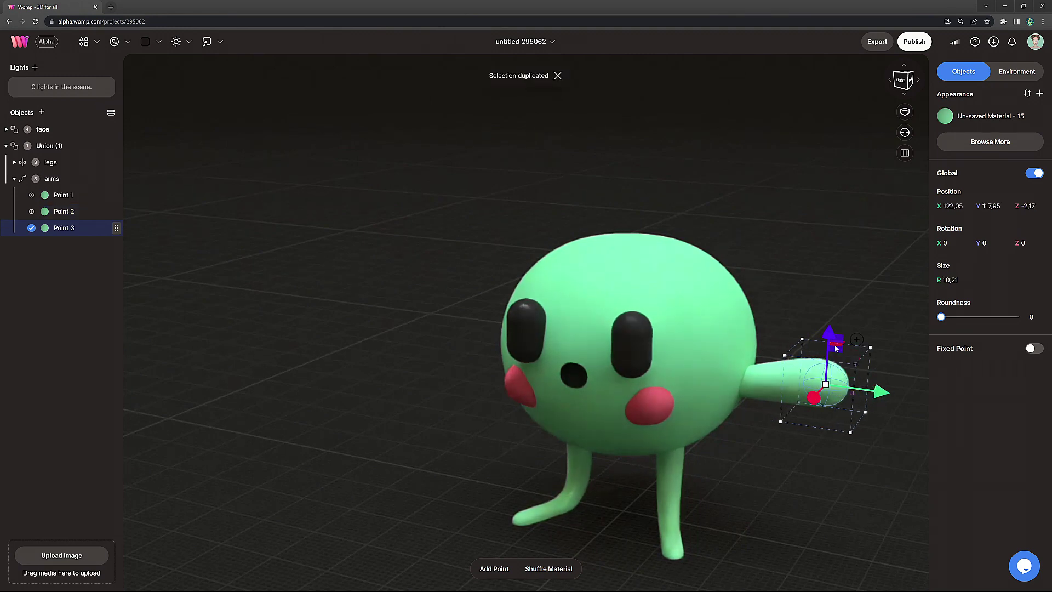
pyautogui.moveTo(832, 341); pyautogui.dragTo(829, 330)
pyautogui.moveTo(814, 389); pyautogui.dragTo(811, 392)
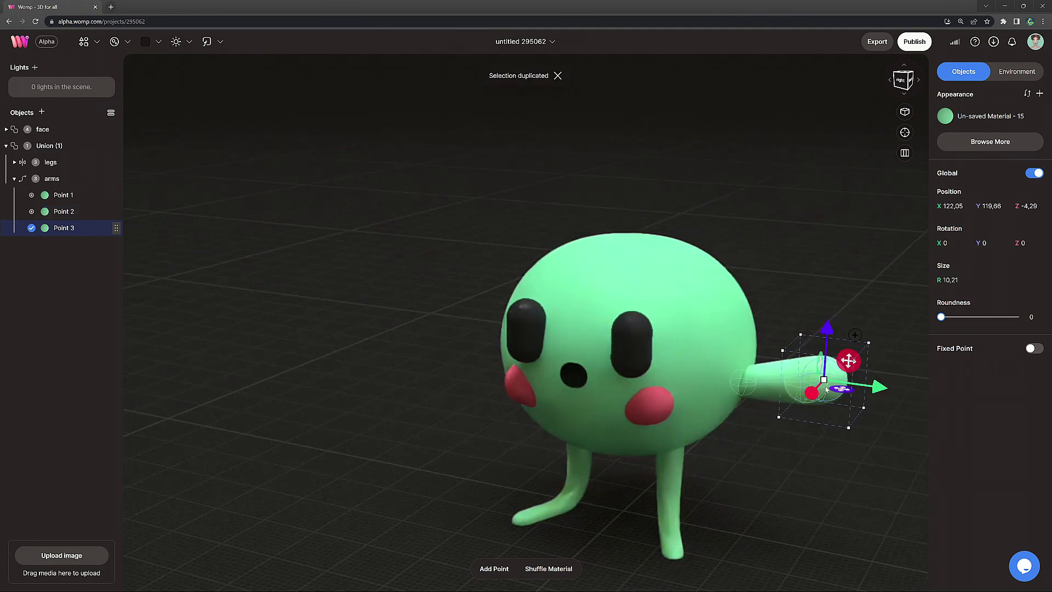
pyautogui.moveTo(800, 334); pyautogui.dragTo(829, 318)
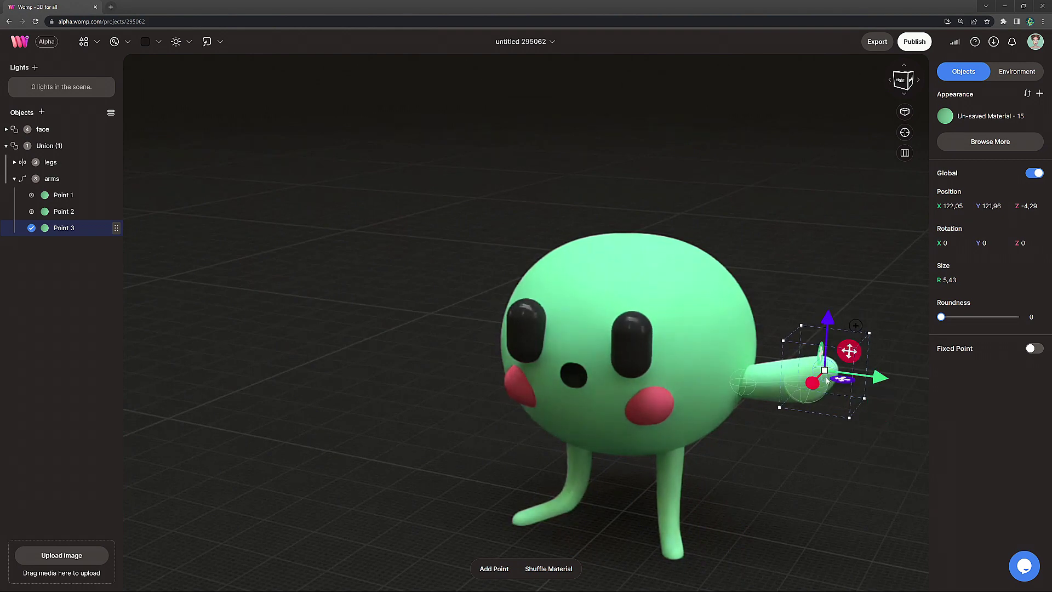
pyautogui.click(824, 446)
# Duplicate the arms curve and move the copy along X to the opposite side of the face.
pyautogui.moveTo(824, 447); pyautogui.dragTo(798, 429)
pyautogui.scroll(-3, 761, 430)
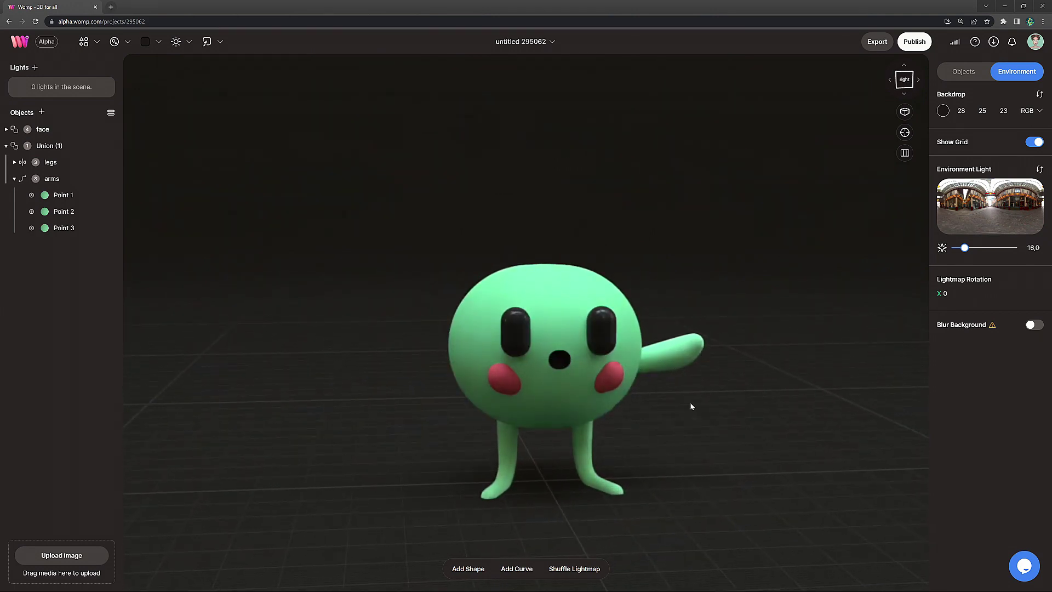
pyautogui.click(39, 183)
pyautogui.hotkey('ctrl', 'v')
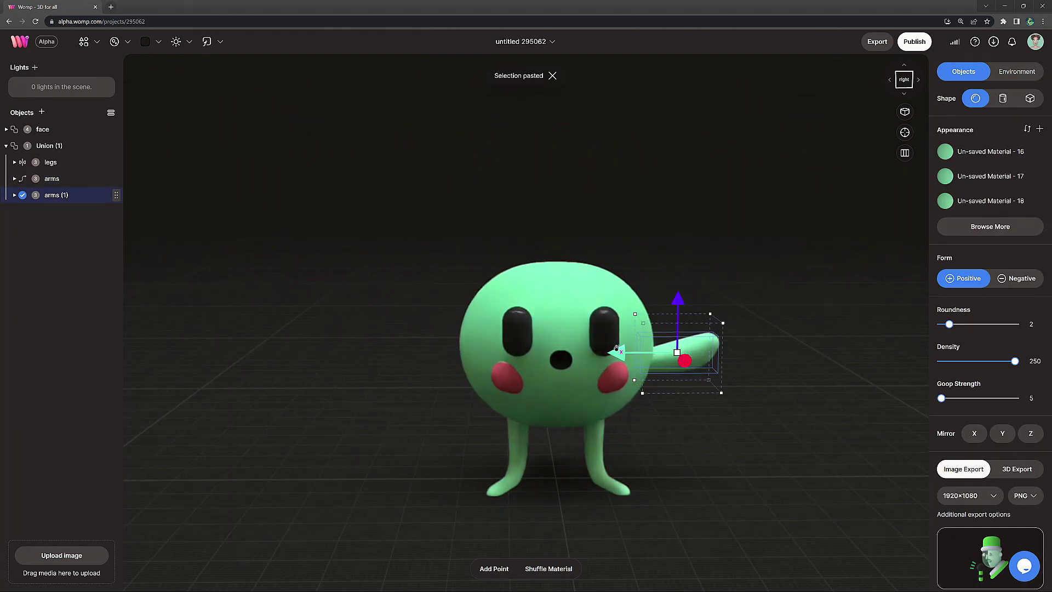
pyautogui.moveTo(618, 353); pyautogui.dragTo(347, 371)
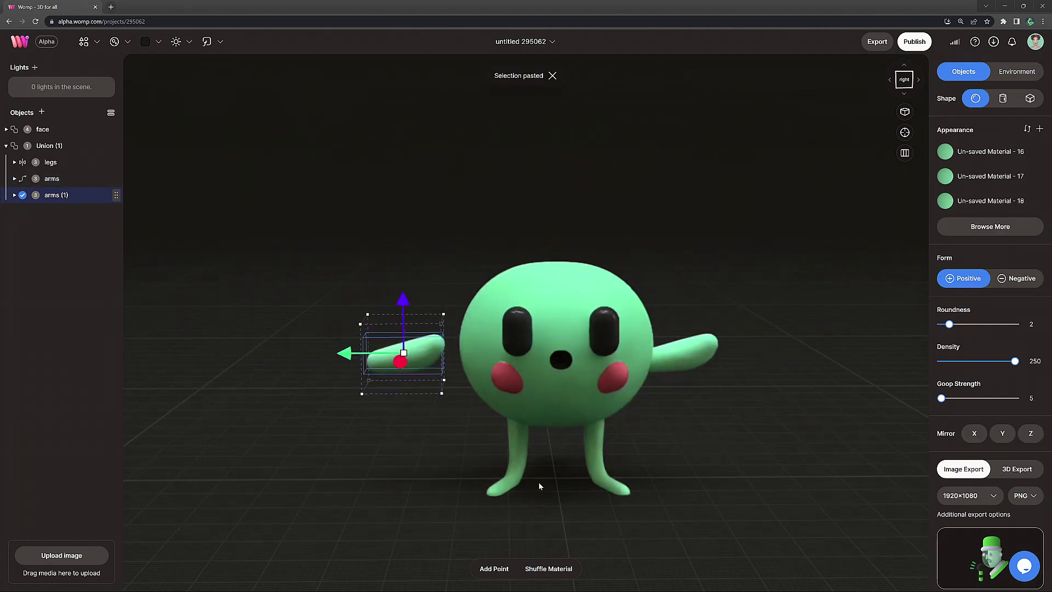
# Rotate the second arm so its outer end points slightly downward, and fit its inner end against the face's side.
pyautogui.moveTo(538, 482); pyautogui.dragTo(237, 352)
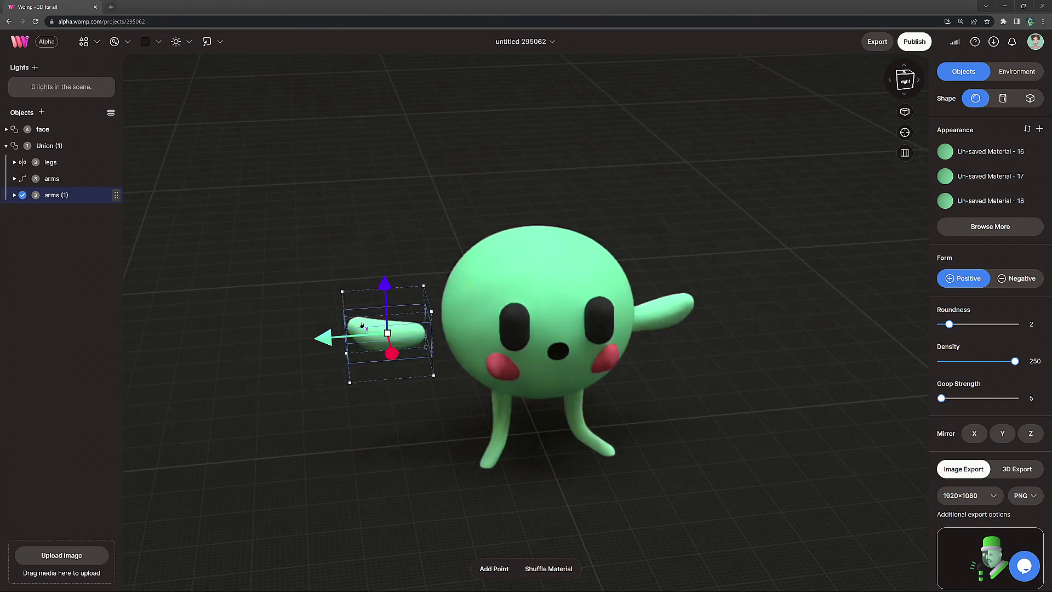
pyautogui.moveTo(438, 268); pyautogui.dragTo(410, 269)
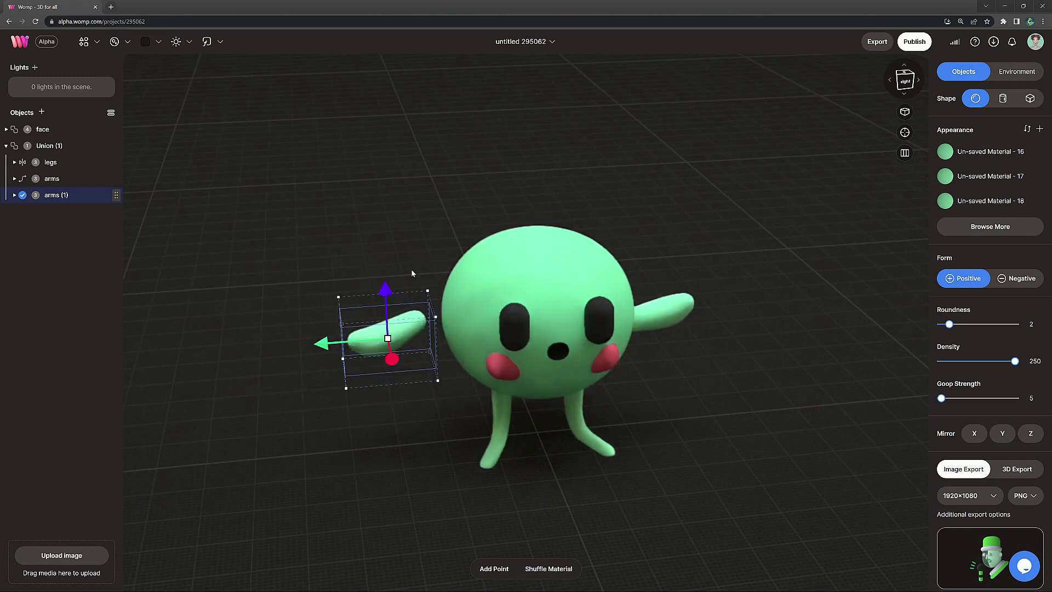
pyautogui.moveTo(327, 354); pyautogui.dragTo(416, 363)
pyautogui.moveTo(417, 297); pyautogui.dragTo(414, 312)
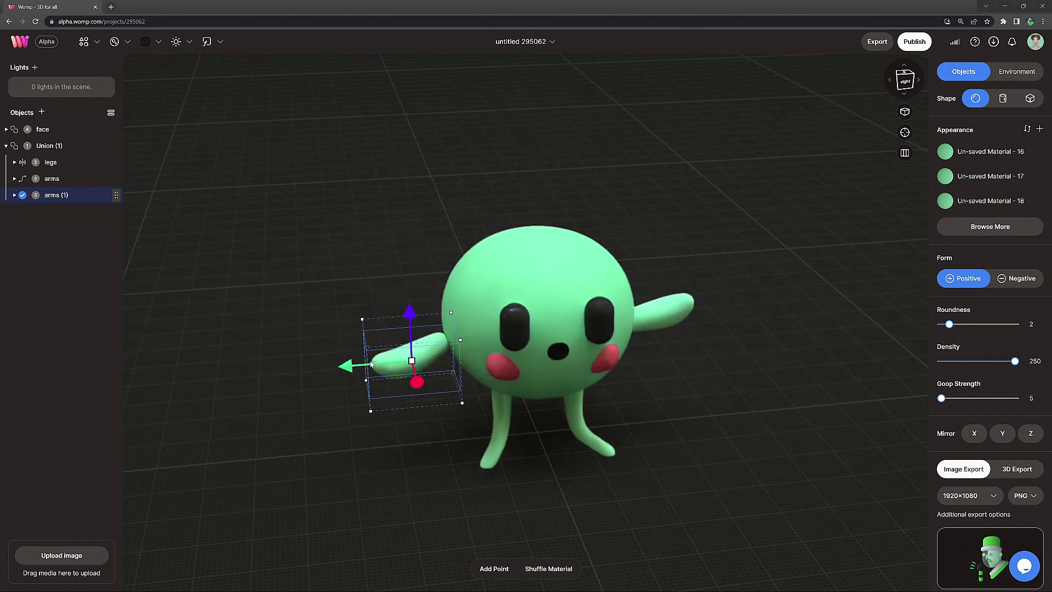
pyautogui.moveTo(347, 367); pyautogui.dragTo(361, 365)
pyautogui.click(773, 396)
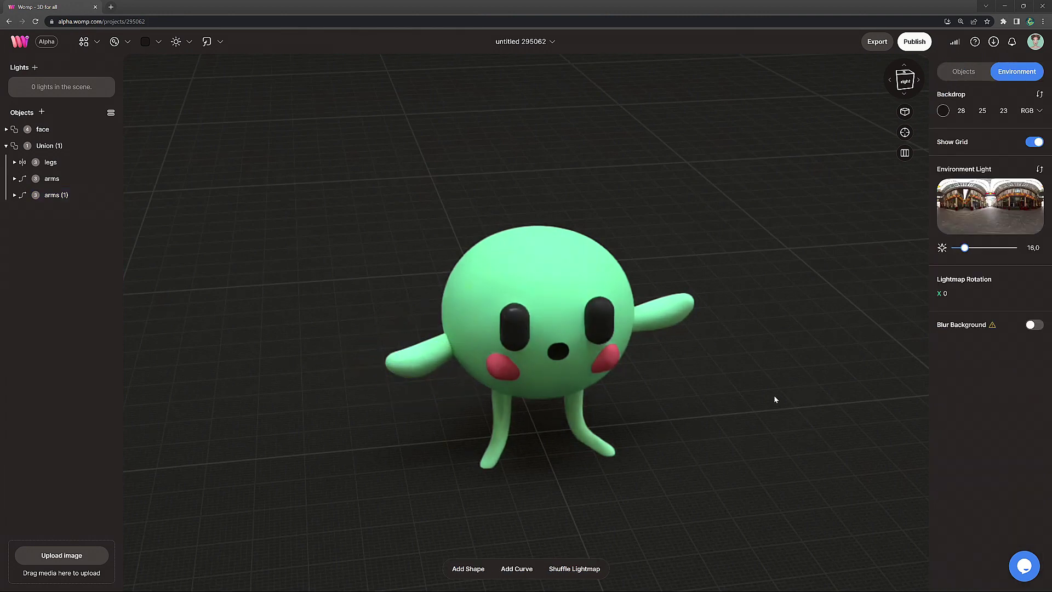
# Add a cylinder curve on top of the head and flatten its point to height 7.82 at about Y 123.
pyautogui.moveTo(773, 397); pyautogui.dragTo(750, 321)
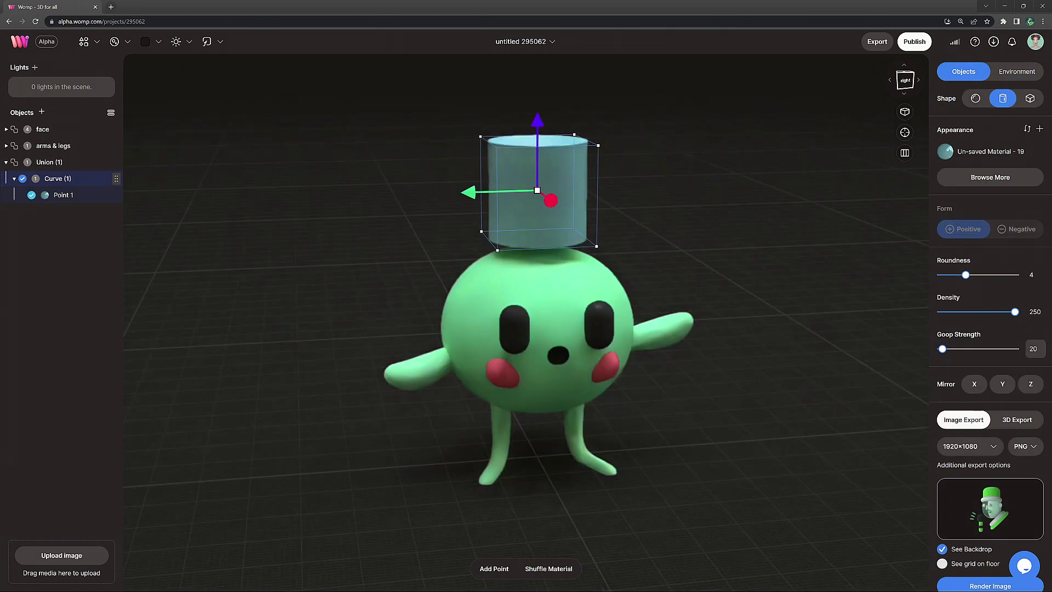
pyautogui.press('Return')
pyautogui.click(64, 196)
pyautogui.moveTo(634, 216); pyautogui.dragTo(641, 220)
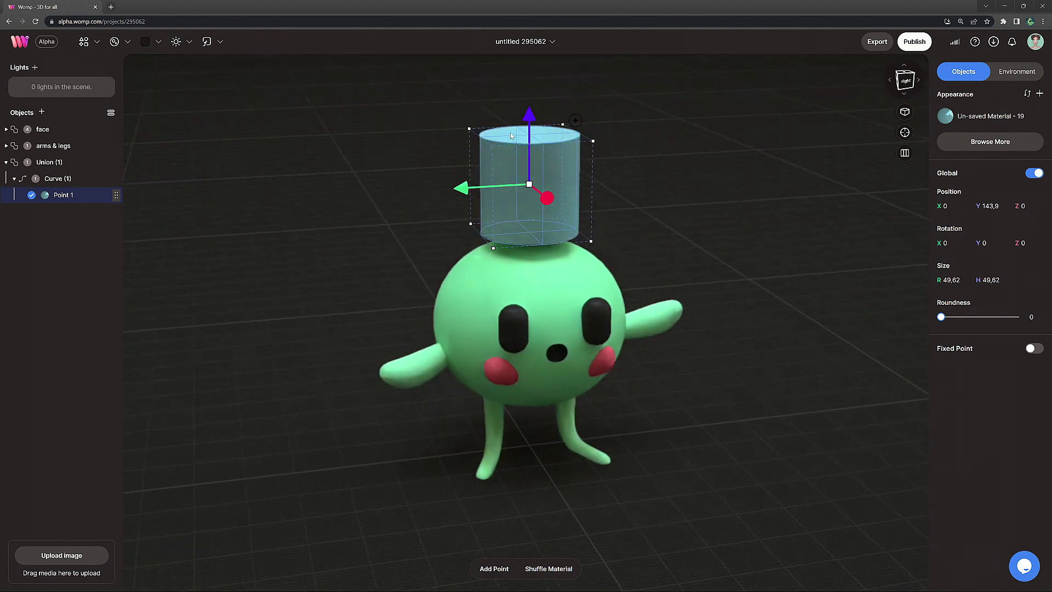
pyautogui.moveTo(515, 126); pyautogui.dragTo(518, 205)
pyautogui.moveTo(707, 212); pyautogui.dragTo(599, 193, button='right')
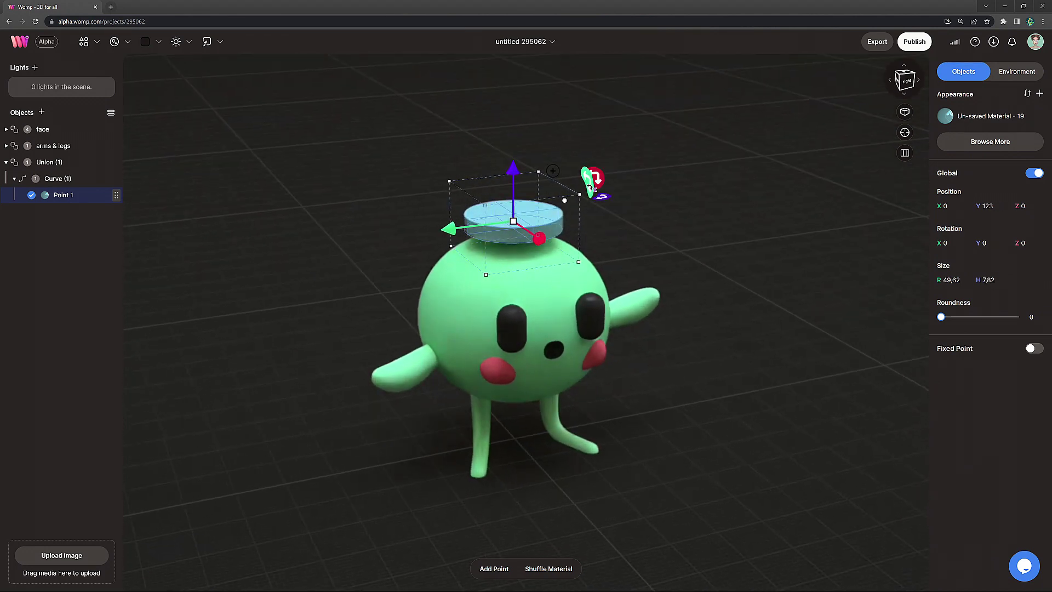
# Stand the flat cylinder on edge, shrink it into a small stem base on top of the head, and set its roundness to 100.
pyautogui.moveTo(589, 186); pyautogui.dragTo(607, 333)
pyautogui.moveTo(512, 152); pyautogui.dragTo(512, 124)
pyautogui.moveTo(941, 317); pyautogui.dragTo(1030, 322)
pyautogui.keyDown('shift'); pyautogui.moveTo(453, 144); pyautogui.dragTo(481, 139); pyautogui.keyUp('shift')
# Change the stem point's material color to RGB 40, 127, 54 and raise its roughness.
pyautogui.click(945, 115)
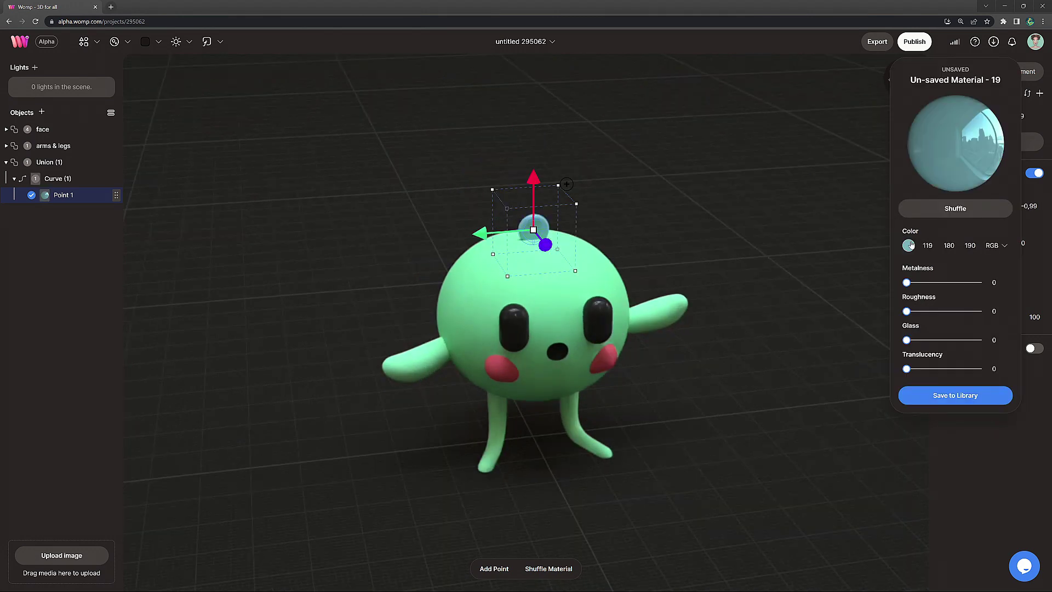
pyautogui.click(908, 245)
pyautogui.click(801, 327)
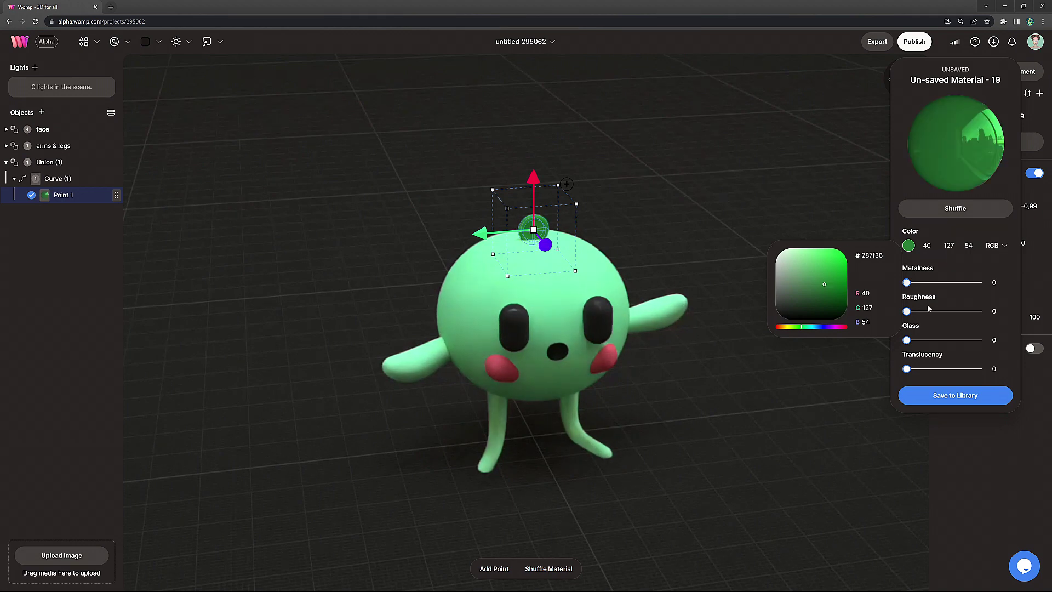
pyautogui.moveTo(906, 311); pyautogui.dragTo(951, 311)
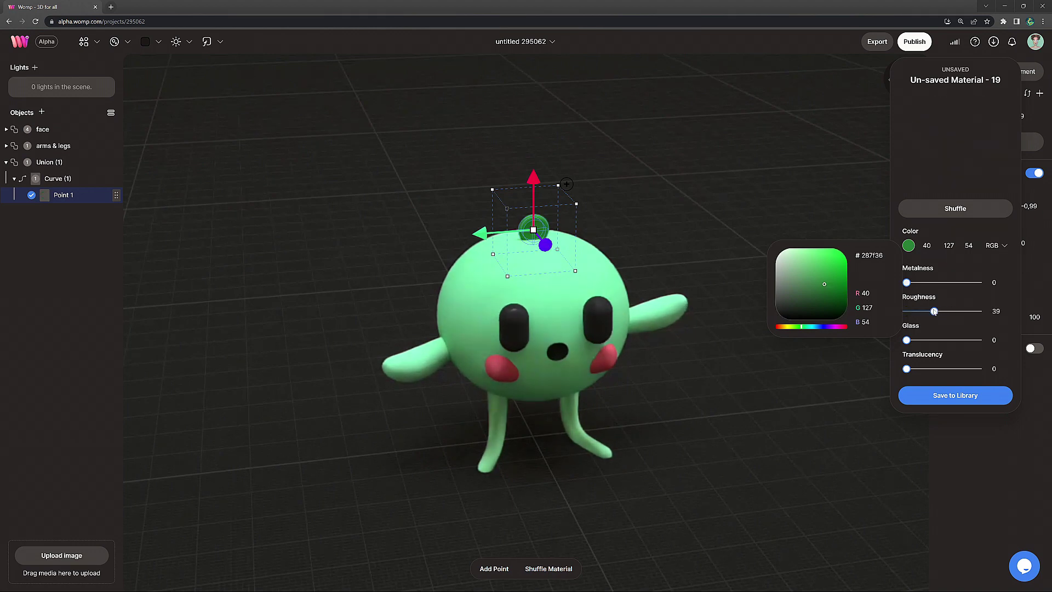
# Add a second stem point above the base, tilt it to X rotation -147.47, and size it to radius 24.21 and height 3.5.
pyautogui.moveTo(514, 187); pyautogui.dragTo(472, 102)
pyautogui.moveTo(626, 153); pyautogui.dragTo(672, 299, button='right')
pyautogui.scroll(2, 672, 299)
pyautogui.moveTo(531, 311); pyautogui.dragTo(634, 419)
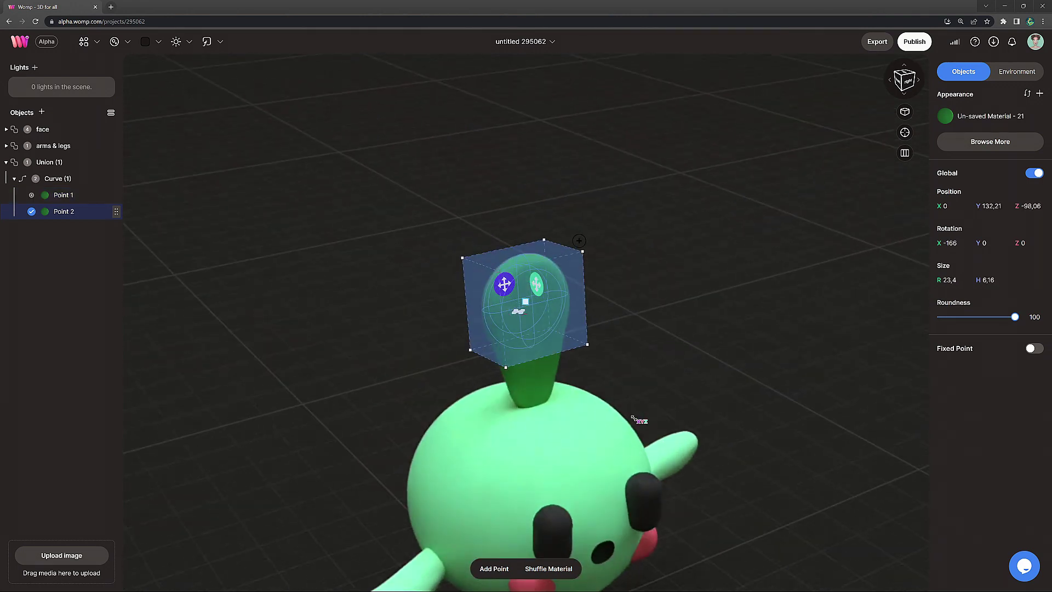
pyautogui.moveTo(593, 236); pyautogui.dragTo(583, 216)
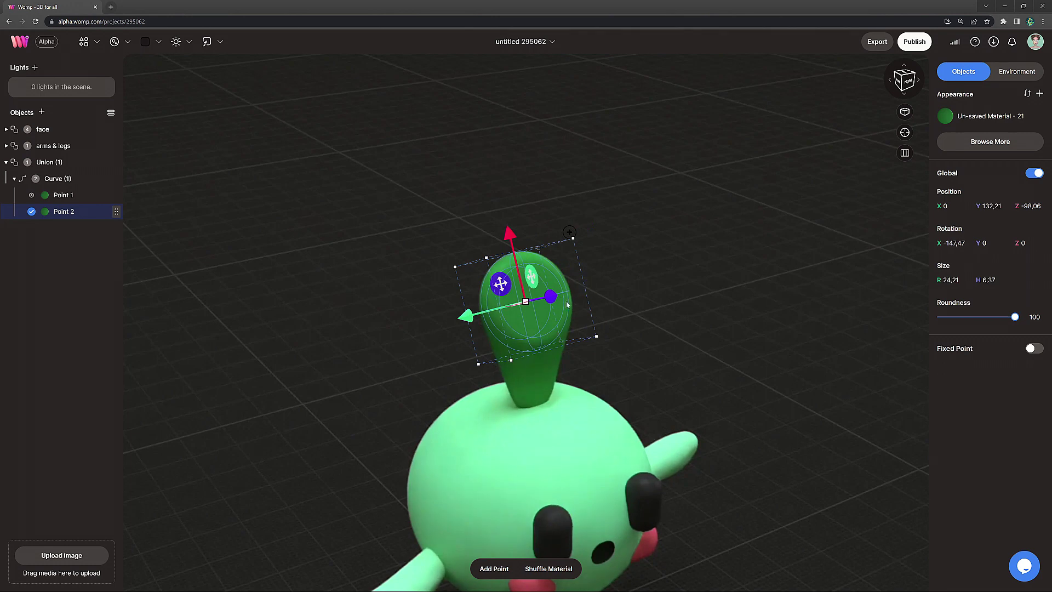
pyautogui.moveTo(577, 283); pyautogui.dragTo(692, 243)
pyautogui.moveTo(517, 303); pyautogui.dragTo(497, 311)
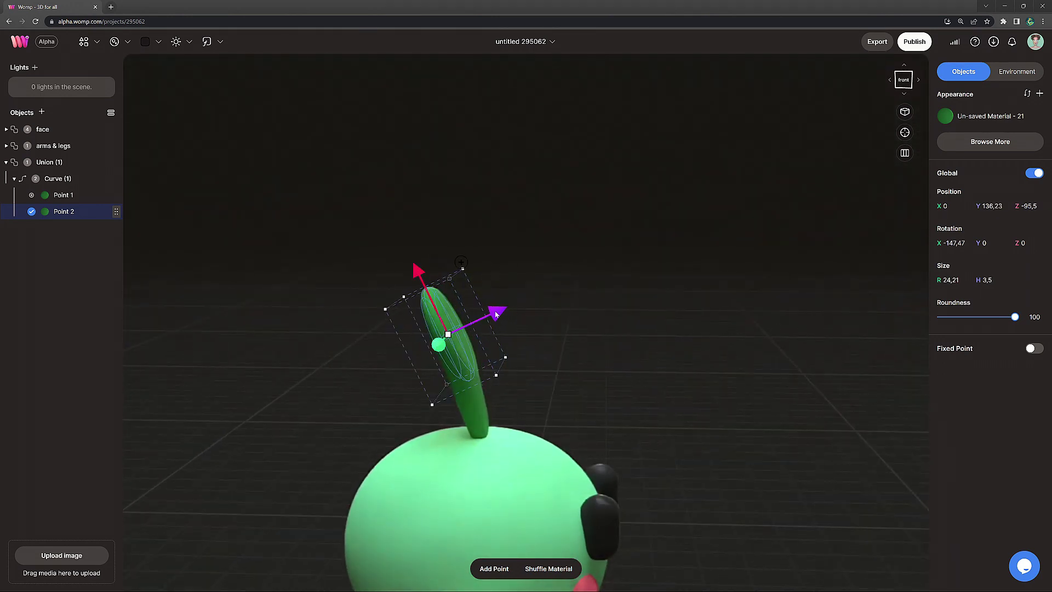
# Set the second stem point's material color to RGB 44, 154, 62.
pyautogui.moveTo(496, 321); pyautogui.dragTo(318, 380, button='right')
pyautogui.moveTo(677, 288); pyautogui.dragTo(788, 353, button='right')
pyautogui.moveTo(716, 318); pyautogui.dragTo(728, 339)
pyautogui.moveTo(731, 341); pyautogui.dragTo(850, 326, button='right')
pyautogui.click(945, 116)
pyautogui.click(908, 245)
pyautogui.click(827, 279)
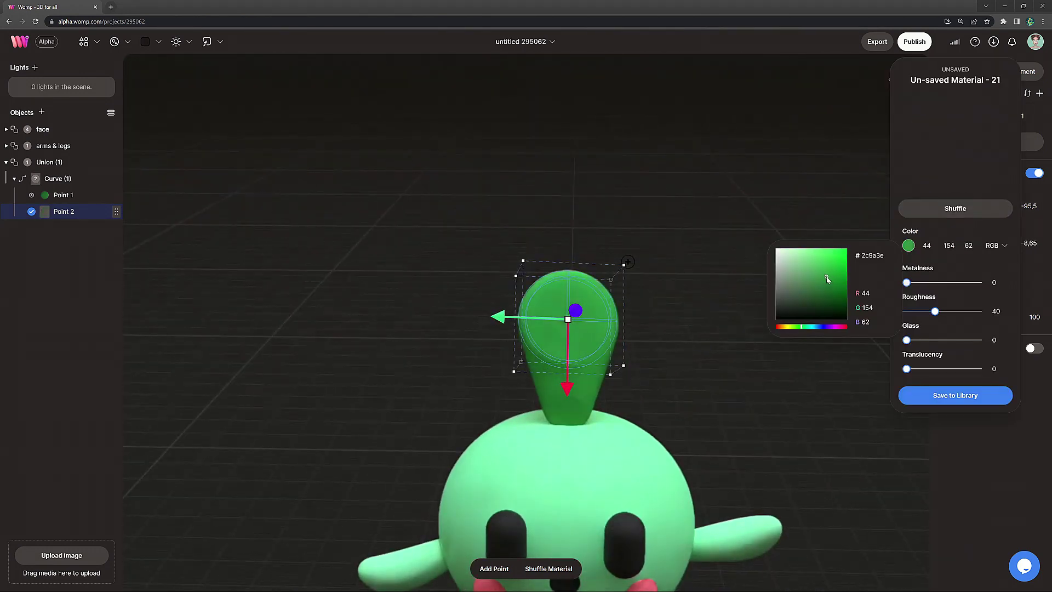
# Duplicate the second point upward as a third leaf point, offset it toward one side, and tilt it to curve the leaf.
pyautogui.moveTo(646, 336); pyautogui.dragTo(682, 340, button='right')
pyautogui.keyDown('alt'); pyautogui.moveTo(556, 385); pyautogui.dragTo(553, 328); pyautogui.keyUp('alt')
pyautogui.moveTo(485, 259); pyautogui.dragTo(475, 259)
pyautogui.moveTo(723, 261); pyautogui.dragTo(778, 273, button='right')
pyautogui.moveTo(545, 178); pyautogui.dragTo(497, 143)
pyautogui.moveTo(529, 316); pyautogui.dragTo(519, 301)
pyautogui.moveTo(498, 205); pyautogui.dragTo(488, 222)
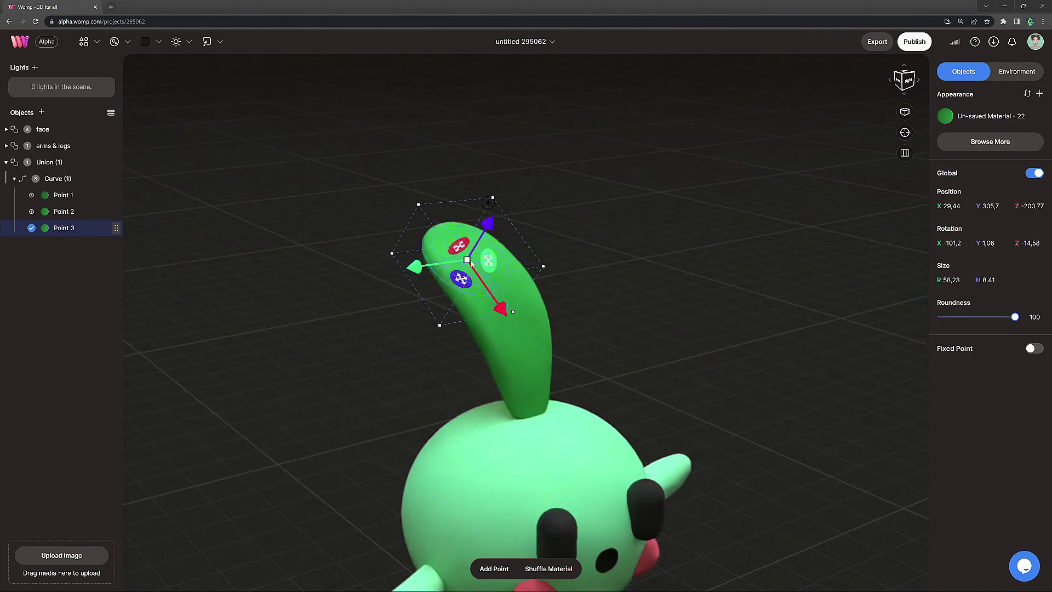
# Shrink the third leaf point to radius 26.6 and height 3.84, and adjust its tilt to about X -97.
pyautogui.moveTo(420, 204); pyautogui.dragTo(459, 233)
pyautogui.moveTo(432, 267); pyautogui.dragTo(409, 269)
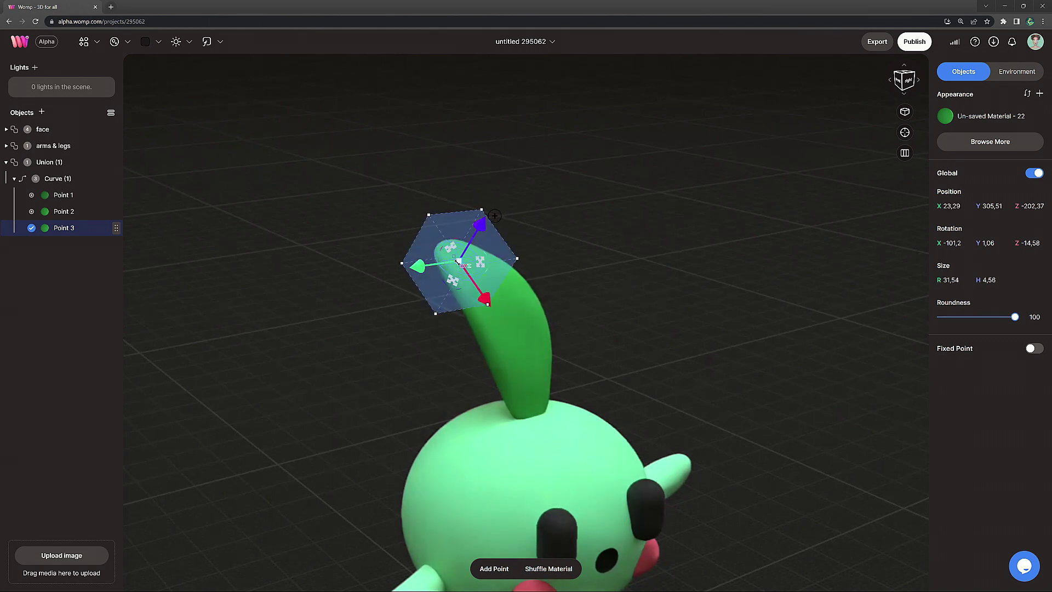
pyautogui.moveTo(423, 218); pyautogui.dragTo(433, 227)
pyautogui.moveTo(695, 213); pyautogui.dragTo(725, 218, button='right')
pyautogui.moveTo(500, 258); pyautogui.dragTo(506, 268)
pyautogui.moveTo(594, 277); pyautogui.dragTo(462, 312, button='right')
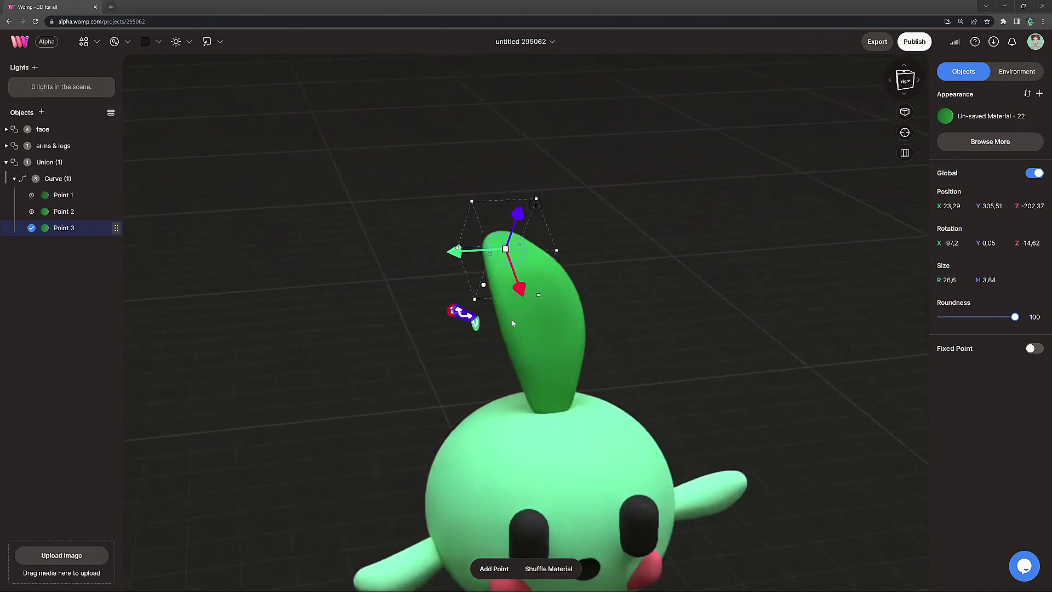
# Brighten the third leaf point's material color to RGB 45, 191, 69.
pyautogui.click(945, 115)
pyautogui.click(908, 245)
pyautogui.click(831, 268)
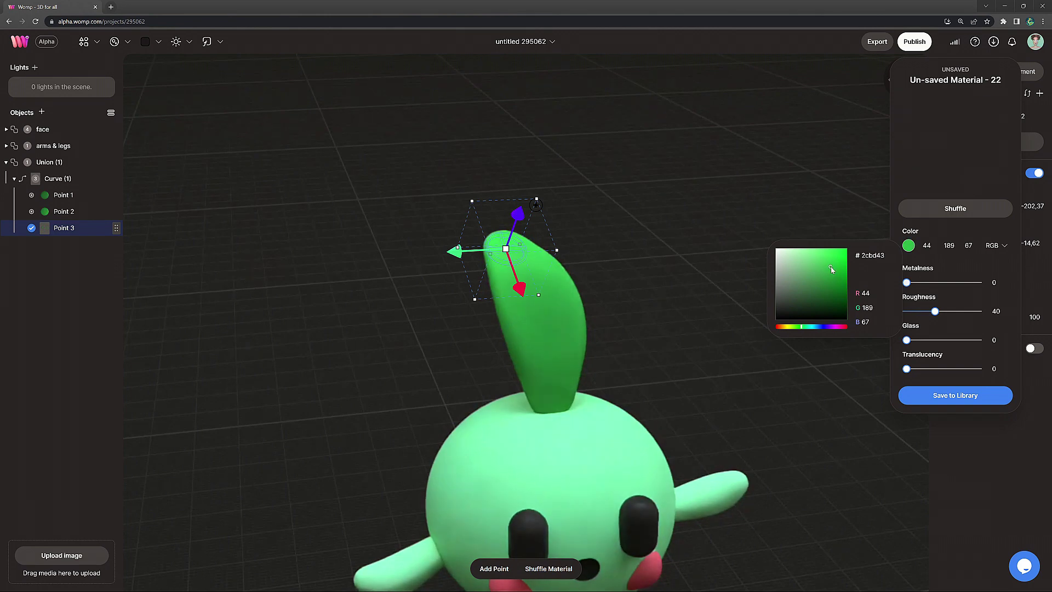
# Duplicate the third point as a fourth, tilt it to X rotation -40.61, and shrink it into a curved, pointed leaf tip.
pyautogui.moveTo(640, 269); pyautogui.dragTo(767, 265, button='right')
pyautogui.hotkey('ctrl', 'd')
pyautogui.moveTo(459, 290); pyautogui.dragTo(440, 273)
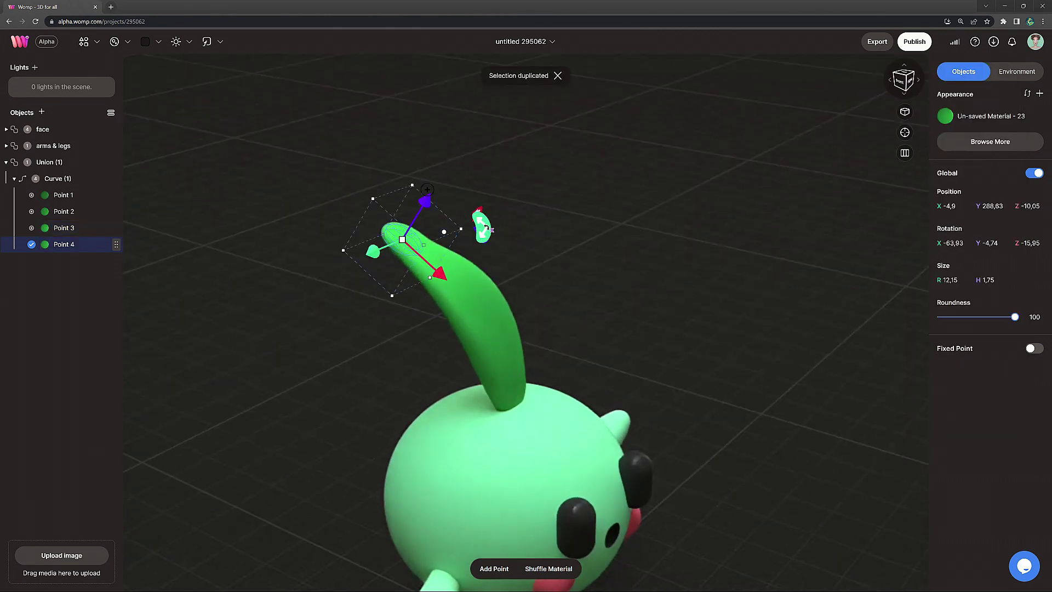
pyautogui.moveTo(482, 225); pyautogui.dragTo(481, 195)
pyautogui.moveTo(406, 191); pyautogui.dragTo(406, 204)
pyautogui.moveTo(371, 263); pyautogui.dragTo(363, 267)
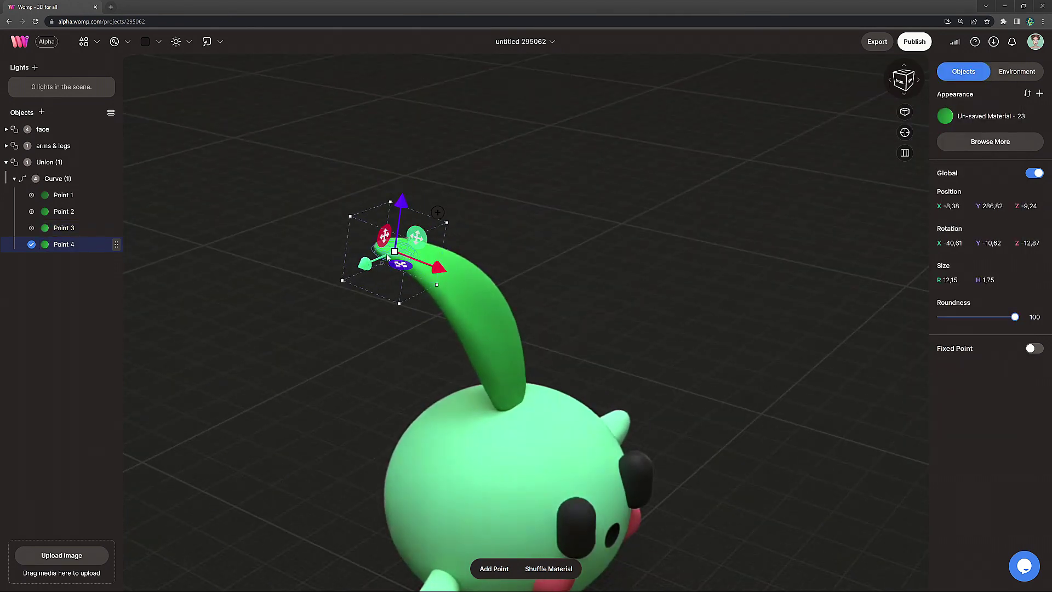
pyautogui.moveTo(350, 216); pyautogui.dragTo(379, 224)
# Give the leaf tip point a lighter, brighter green material color.
pyautogui.click(983, 117)
pyautogui.click(908, 245)
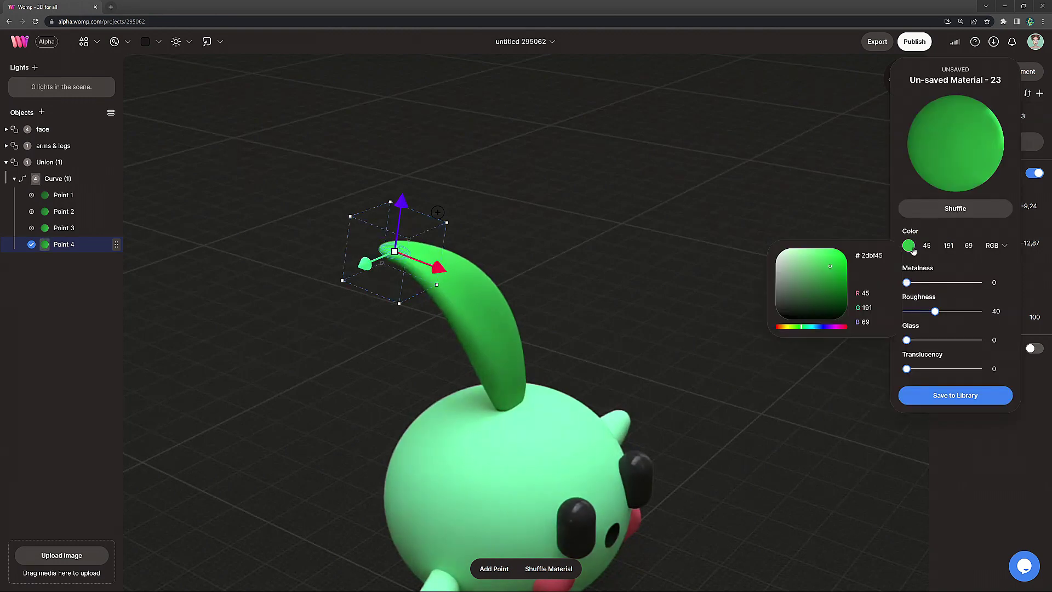
pyautogui.click(822, 253)
pyautogui.moveTo(821, 254); pyautogui.dragTo(823, 256)
pyautogui.click(601, 293)
# Copy and paste the leaf curve, then place the copy beside the original as a smaller leaf leaning outward over the raised arm.
pyautogui.moveTo(600, 293); pyautogui.dragTo(690, 291, button='right')
pyautogui.scroll(-4, 691, 293)
pyautogui.moveTo(724, 418); pyautogui.dragTo(709, 371, button='middle')
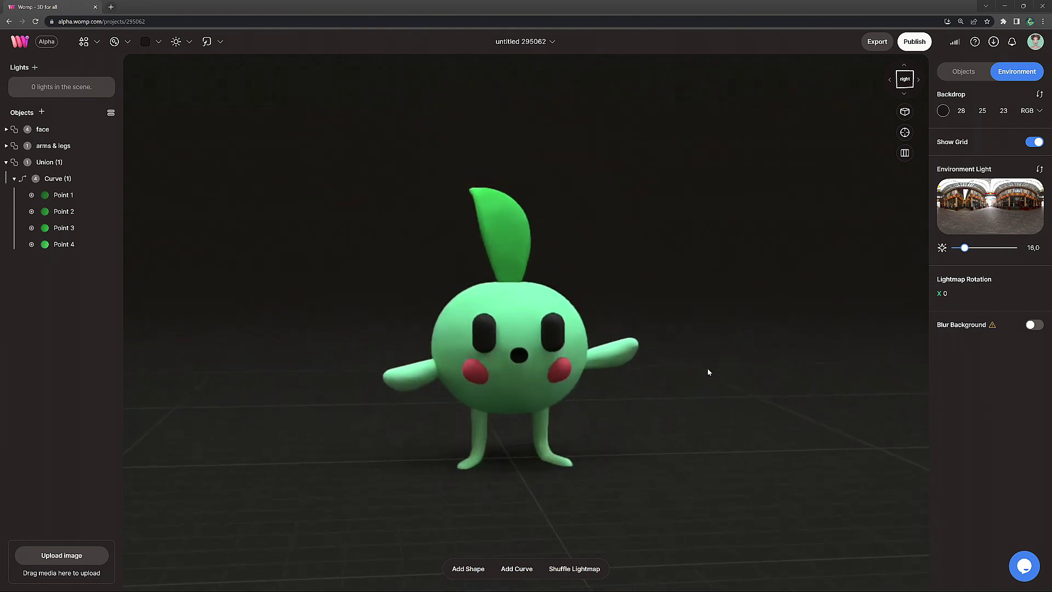
pyautogui.moveTo(708, 371); pyautogui.dragTo(558, 258, button='right')
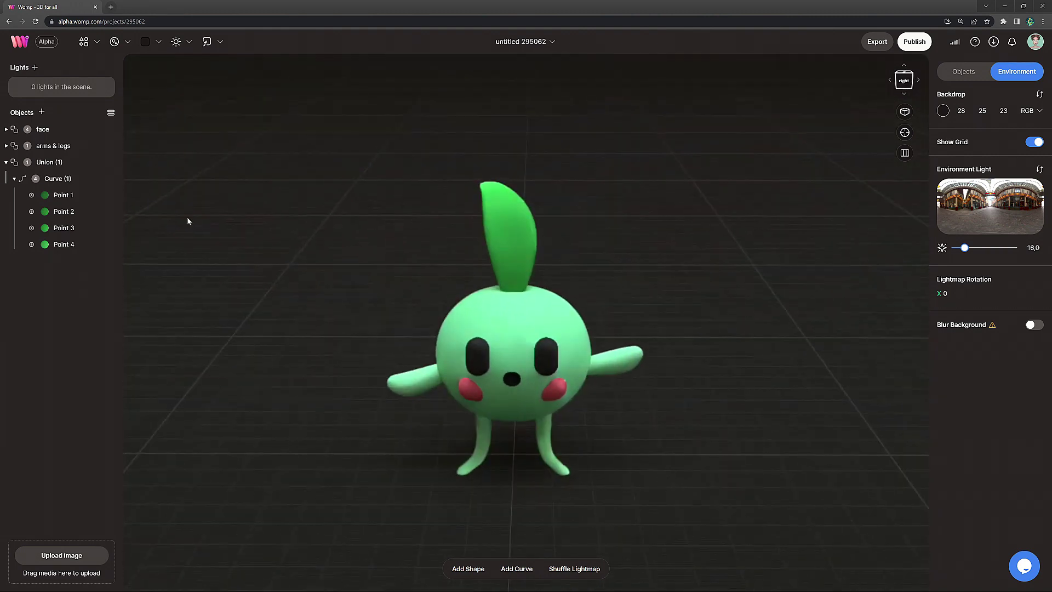
pyautogui.click(51, 183)
pyautogui.click(51, 178)
pyautogui.hotkey('ctrl', 'c')
pyautogui.hotkey('ctrl', 'v')
pyautogui.moveTo(564, 237); pyautogui.dragTo(629, 237)
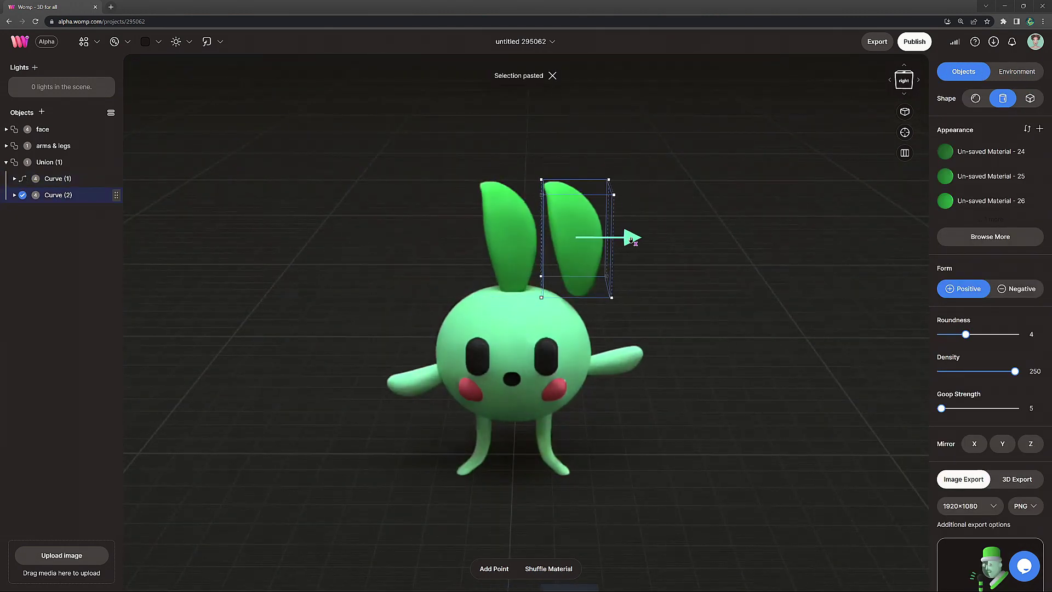
pyautogui.moveTo(637, 303); pyautogui.dragTo(554, 311)
pyautogui.moveTo(611, 181); pyautogui.dragTo(622, 233)
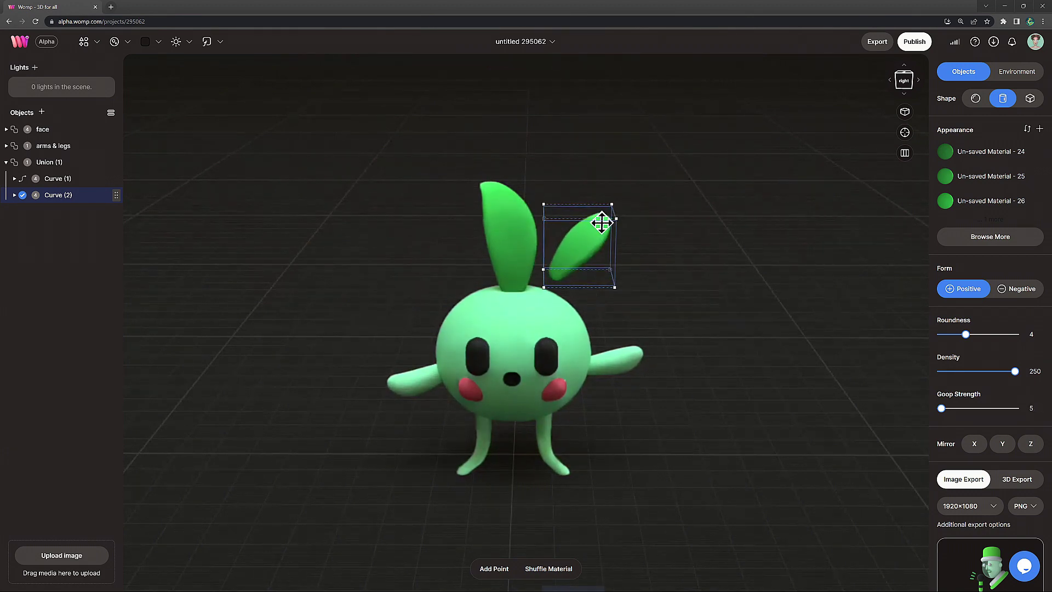
# Copy and paste the central leaf again, and place the copy on the opposite side of the head, rotated outward and made smaller.
pyautogui.click(507, 236)
pyautogui.hotkey('ctrl', 'c')
pyautogui.hotkey('ctrl', 'v')
pyautogui.moveTo(551, 240); pyautogui.dragTo(465, 239)
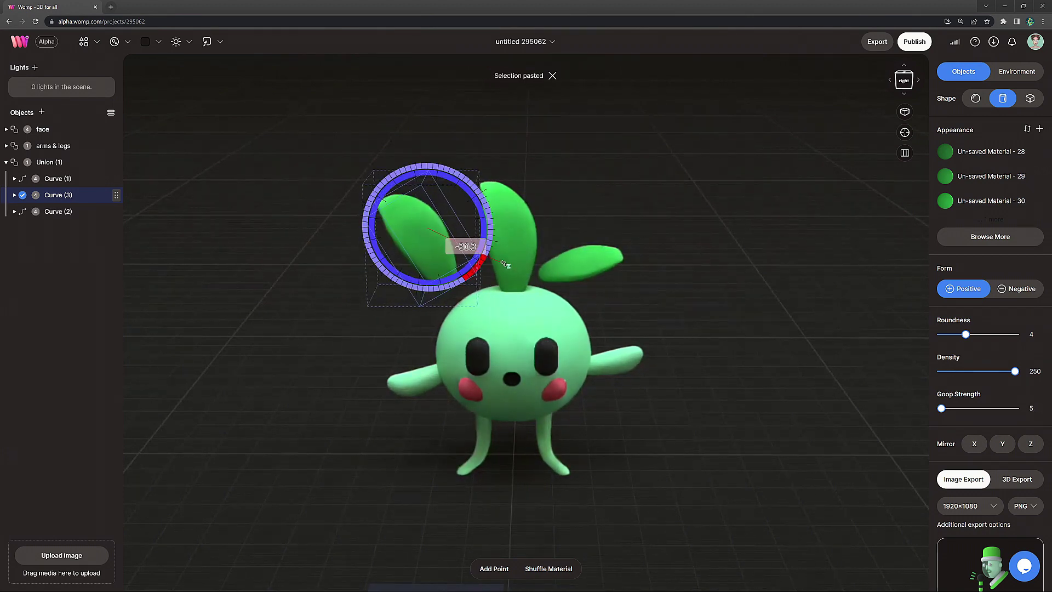
pyautogui.moveTo(504, 264); pyautogui.dragTo(505, 265)
pyautogui.moveTo(505, 274); pyautogui.dragTo(504, 296, button='right')
pyautogui.moveTo(478, 305); pyautogui.dragTo(514, 272)
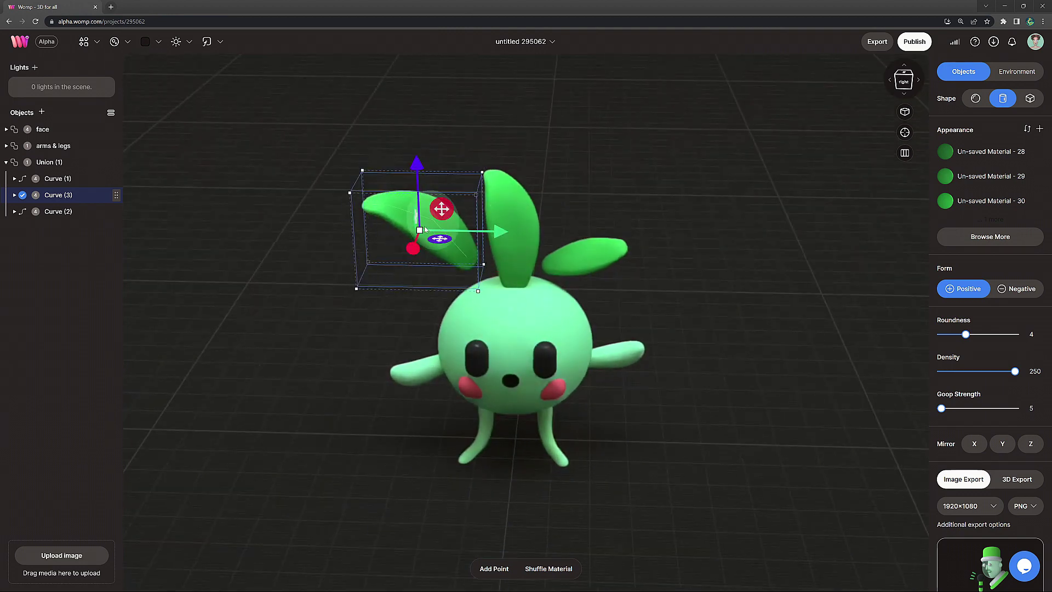
pyautogui.moveTo(424, 230); pyautogui.dragTo(418, 230)
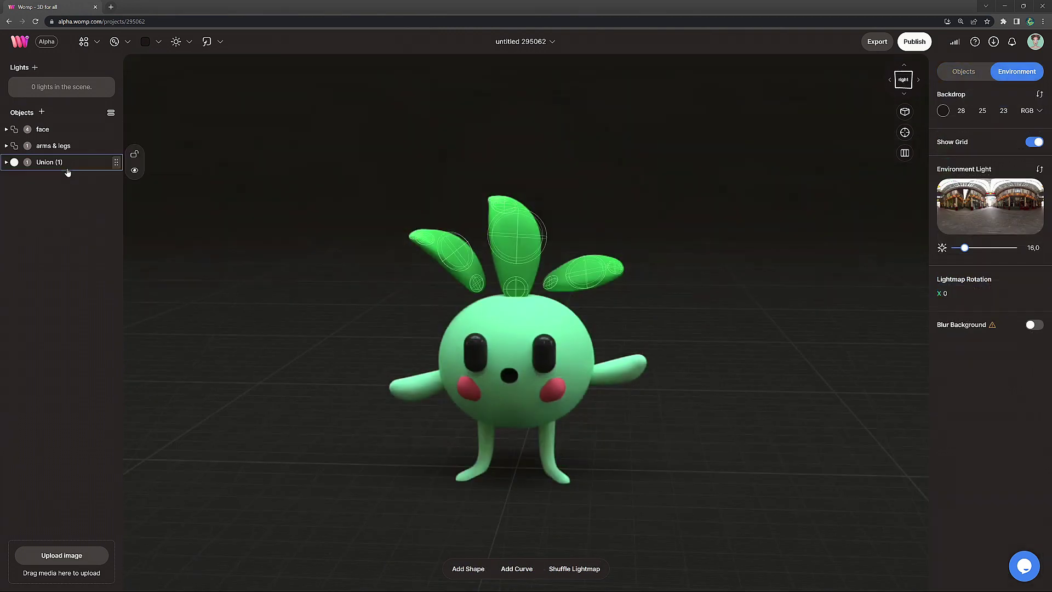
# Rename the union holding the three leaf curves as leaf.
pyautogui.click(67, 170)
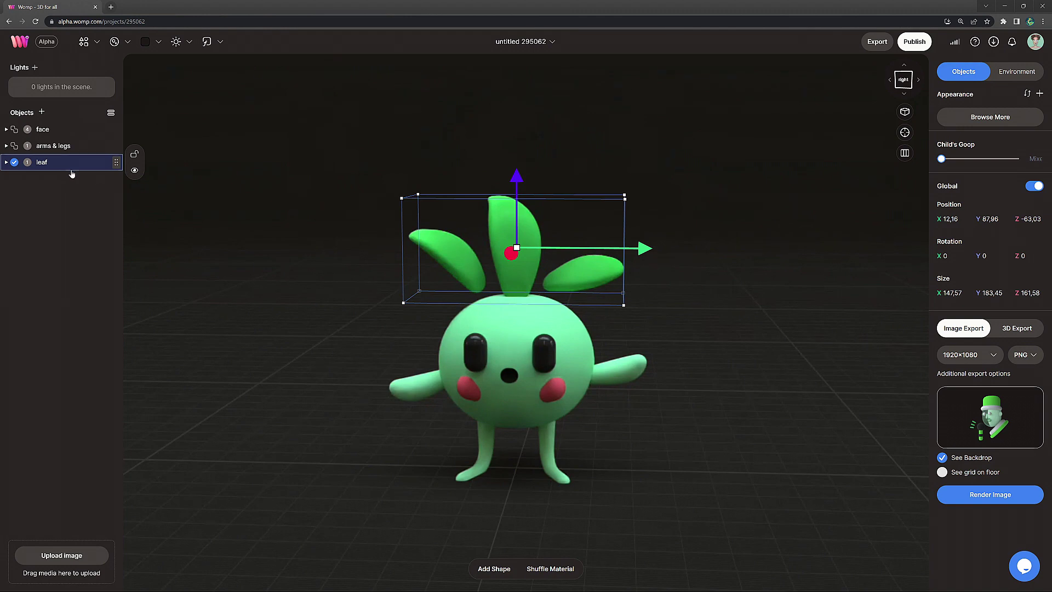
pyautogui.click(187, 260)
pyautogui.moveTo(654, 364); pyautogui.dragTo(698, 376)
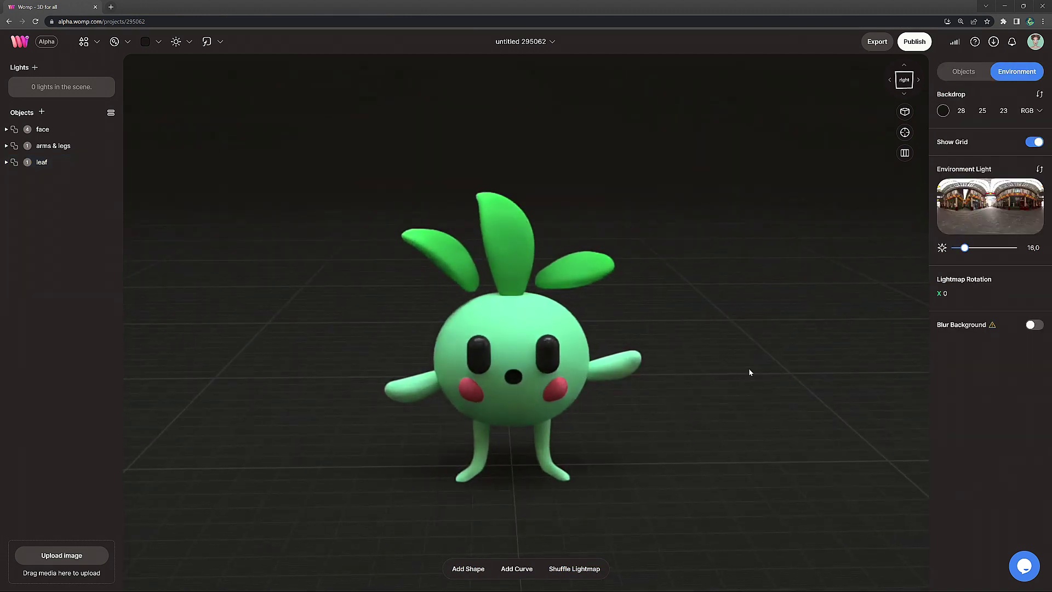
pyautogui.moveTo(726, 362); pyautogui.dragTo(731, 365)
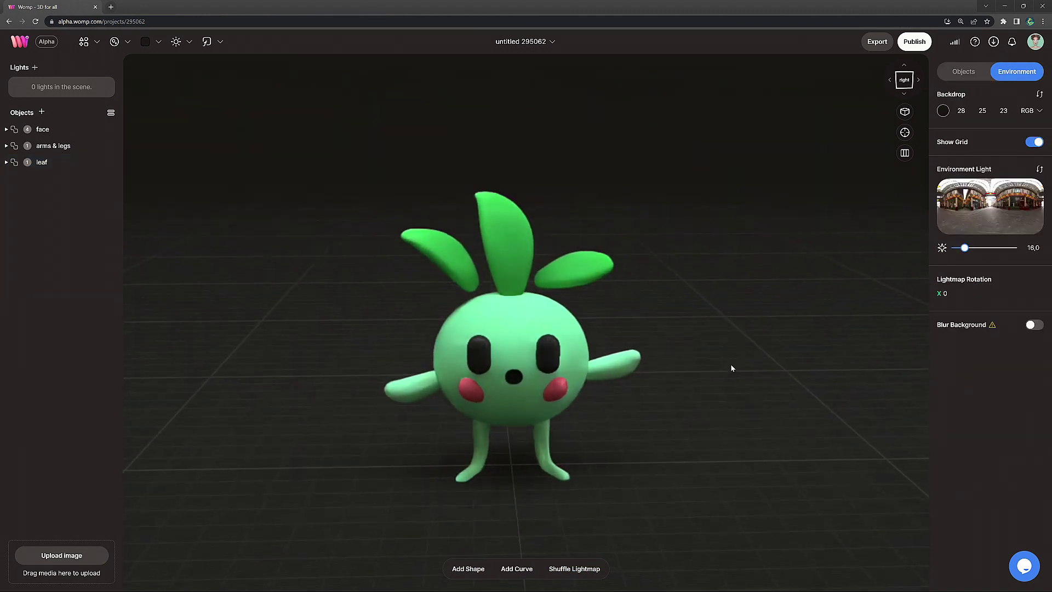
# Add a new curve to the scene and delete its second point, keeping only the first one selected.
pyautogui.click(80, 48)
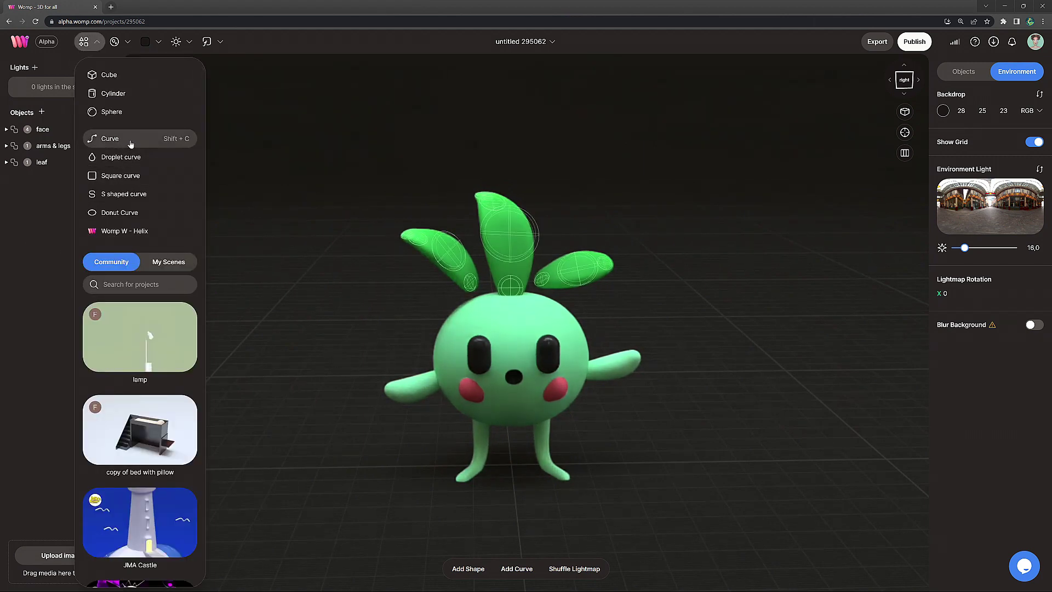
pyautogui.click(130, 144)
pyautogui.click(55, 255)
pyautogui.click(65, 234)
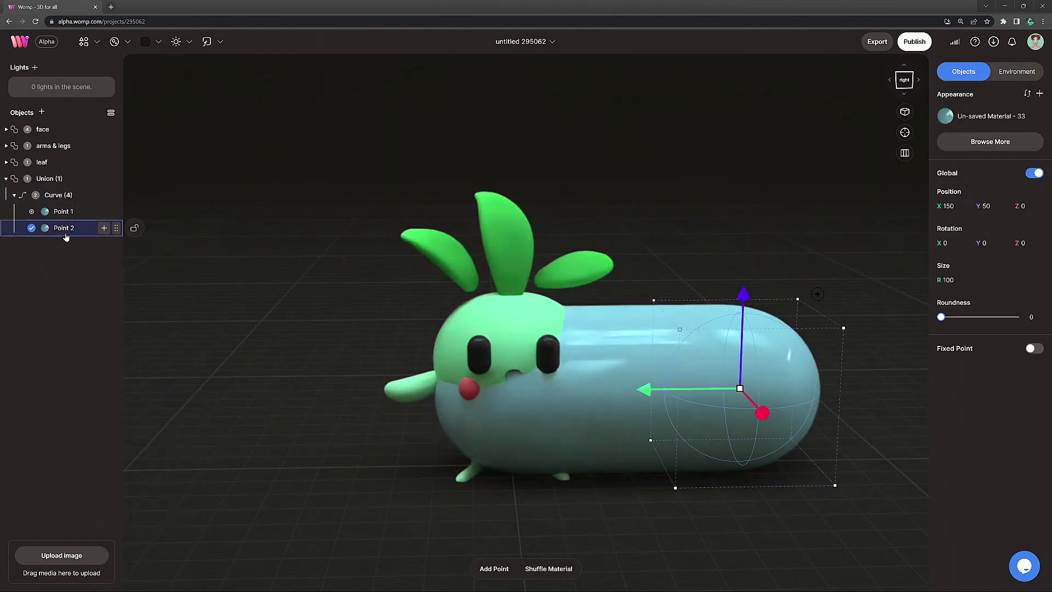
pyautogui.press('Delete')
pyautogui.click(78, 217)
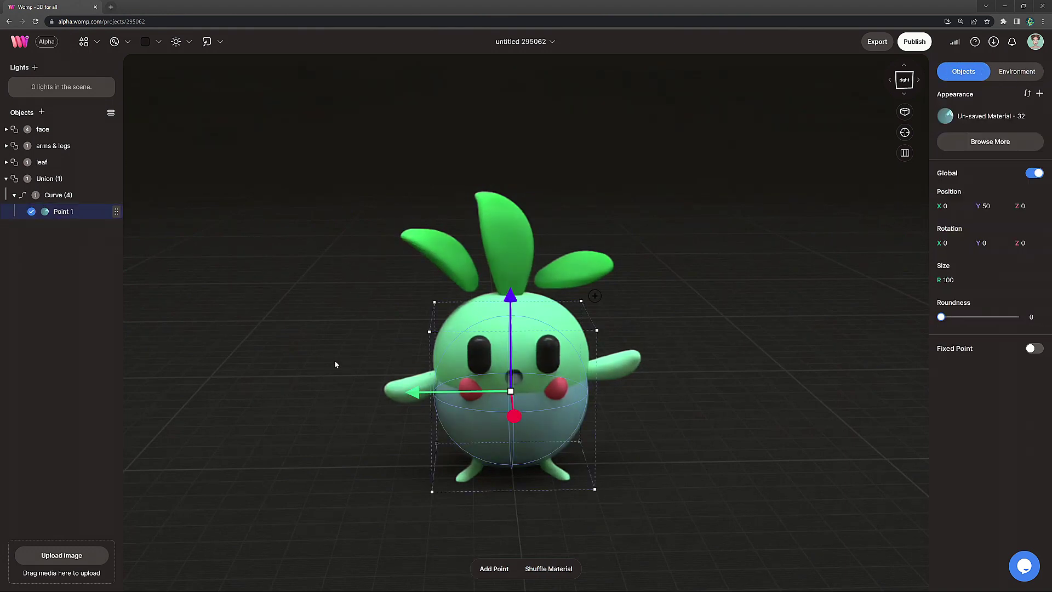
# Shrink the new curve's point into a dark green ball at the raised hand, and duplicate it upward as a narrower second point.
pyautogui.moveTo(417, 396); pyautogui.dragTo(556, 394)
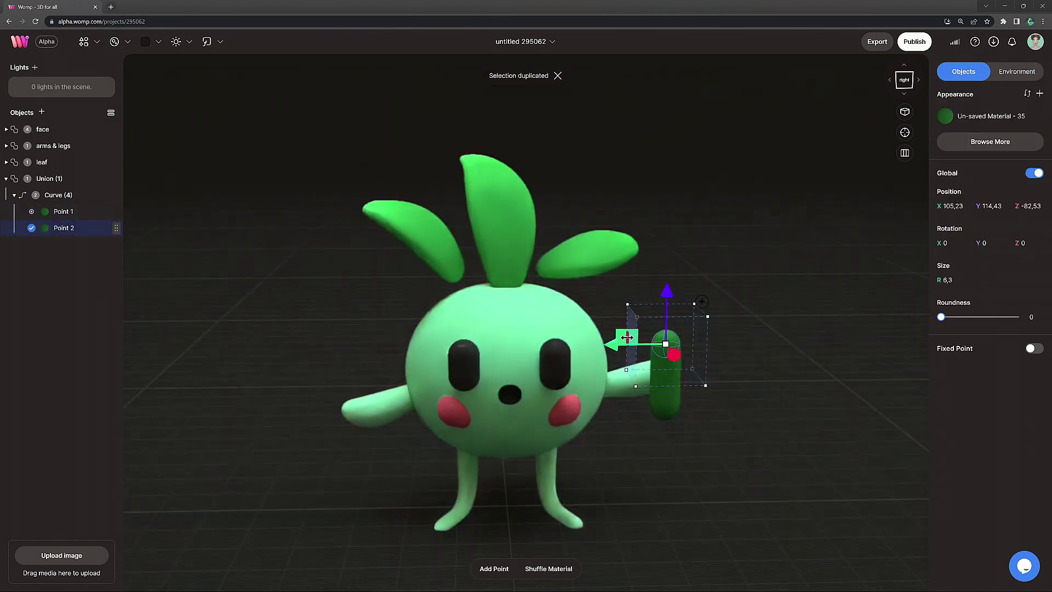
pyautogui.keyDown('alt'); pyautogui.moveTo(604, 347); pyautogui.dragTo(600, 346); pyautogui.keyUp('alt')
pyautogui.moveTo(617, 304); pyautogui.dragTo(650, 298)
# Set the second staff point's material color to RGB 38, 141, 50.
pyautogui.click(945, 116)
pyautogui.click(908, 244)
pyautogui.click(828, 281)
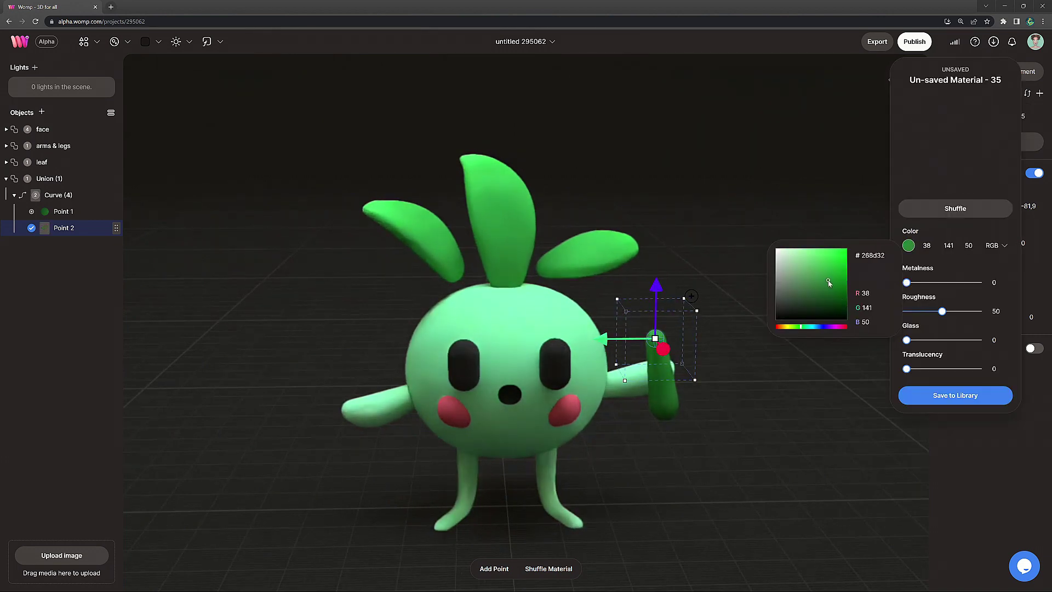
# Duplicate the second staff point upward, shrink it to radius 1.67, and shift it outward to X 89.55, Y 138.37.
pyautogui.keyDown('alt'); pyautogui.moveTo(655, 286); pyautogui.dragTo(657, 237); pyautogui.keyUp('alt')
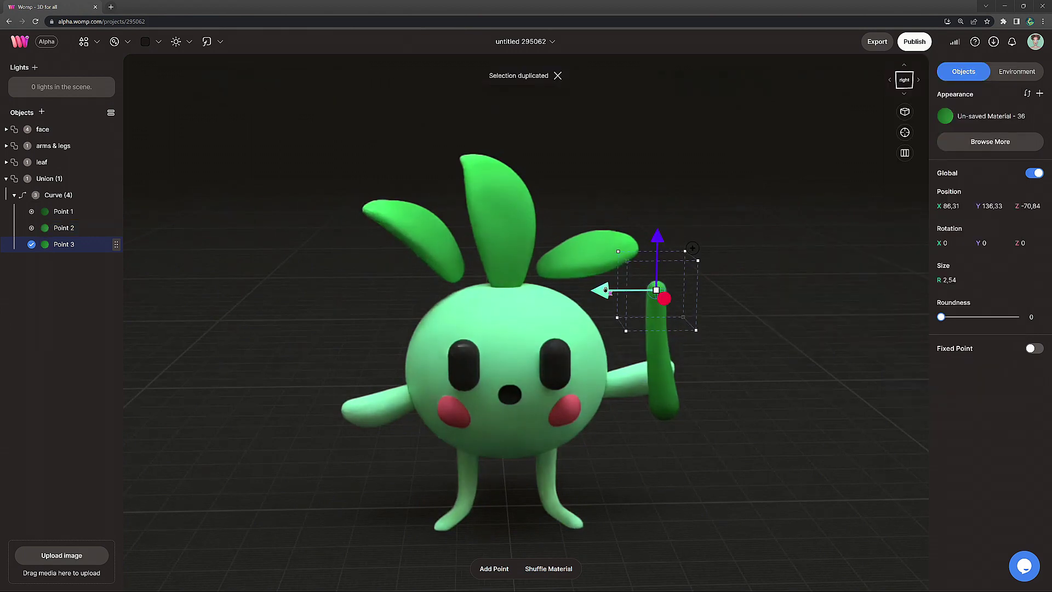
pyautogui.moveTo(604, 290); pyautogui.dragTo(625, 290)
pyautogui.moveTo(680, 263); pyautogui.dragTo(680, 248)
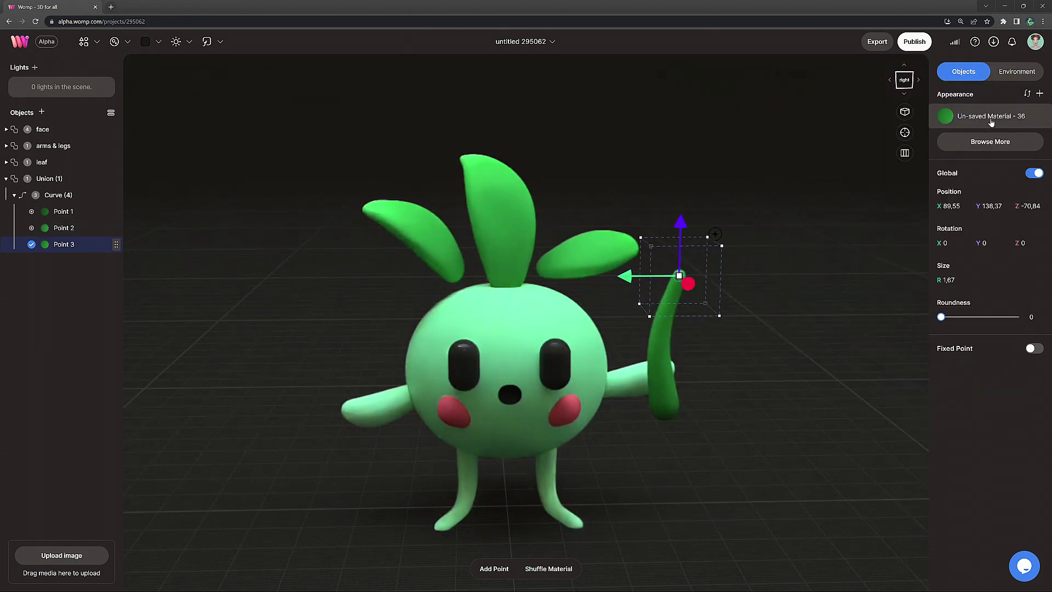
# Set the third staff point's material color to RGB 59, 209, 77.
pyautogui.click(945, 116)
pyautogui.click(908, 245)
pyautogui.click(826, 260)
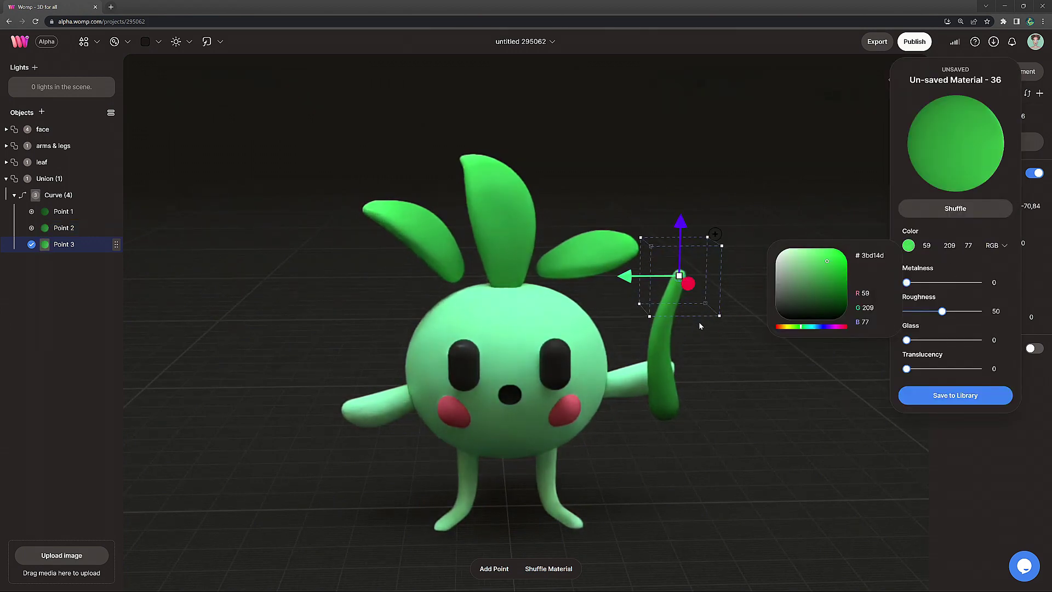
# Extend the staff with two more duplicated points curving upward, and enlarge the topmost one to radius 1.68.
pyautogui.keyDown('alt'); pyautogui.moveTo(682, 225); pyautogui.dragTo(682, 173); pyautogui.keyUp('alt')
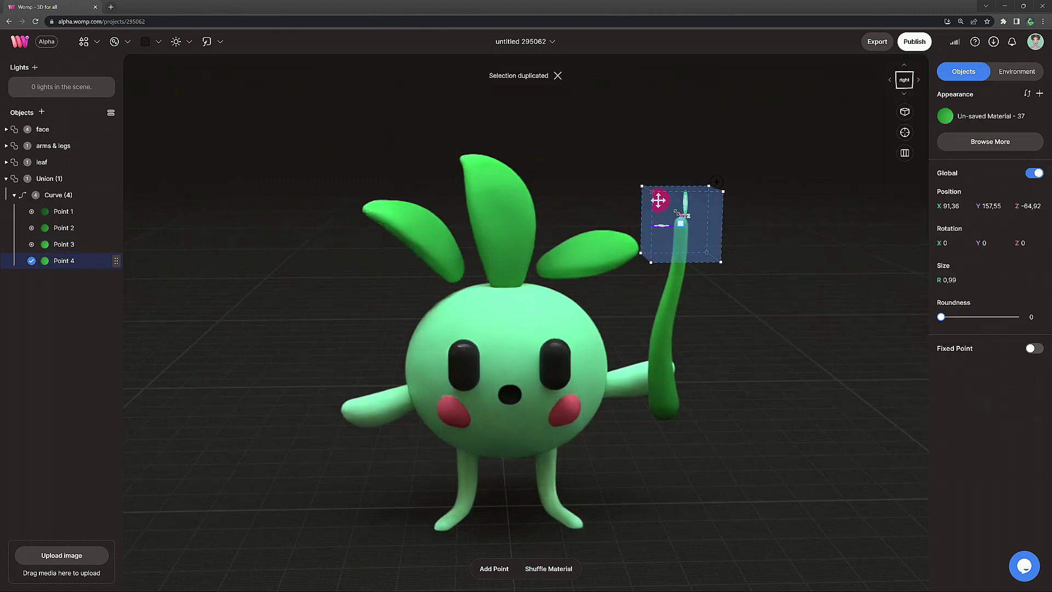
pyautogui.keyDown('alt'); pyautogui.moveTo(638, 222); pyautogui.dragTo(617, 222); pyautogui.keyUp('alt')
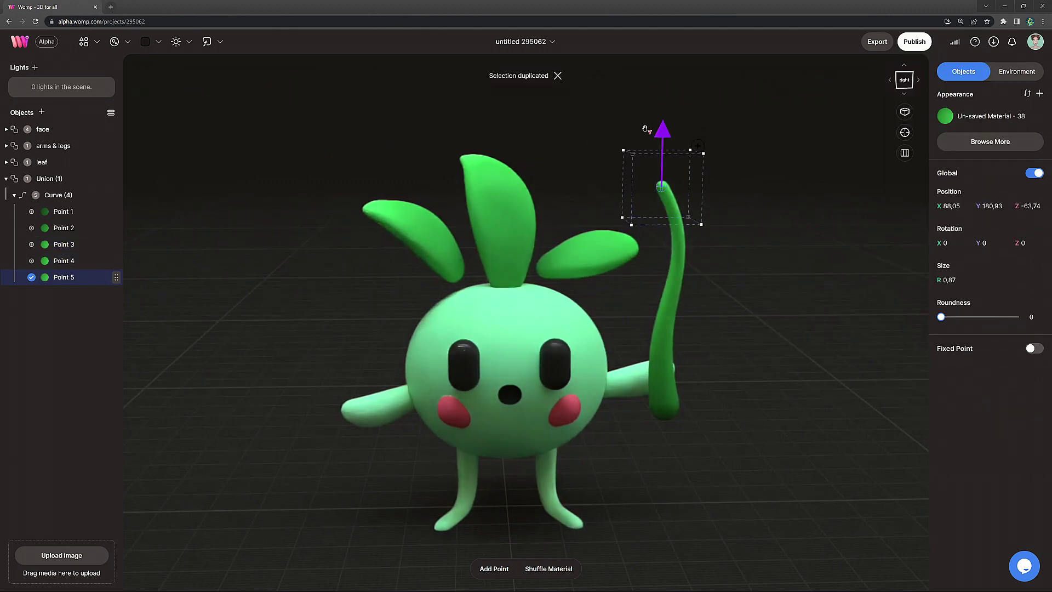
pyautogui.moveTo(661, 188)
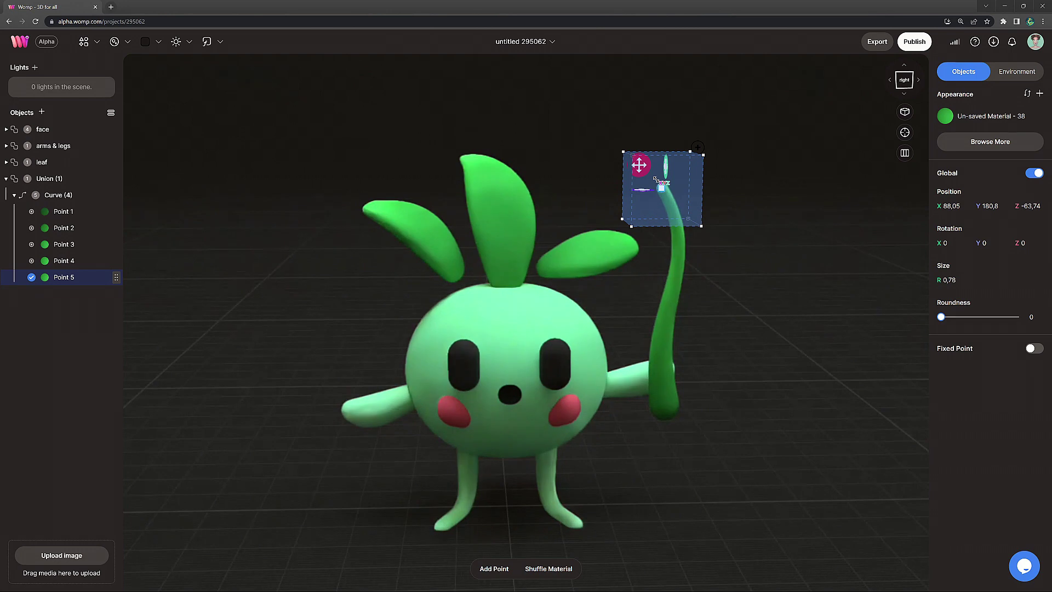
pyautogui.moveTo(614, 181); pyautogui.dragTo(679, 240)
# Give the topmost staff point a brighter green material color.
pyautogui.click(986, 116)
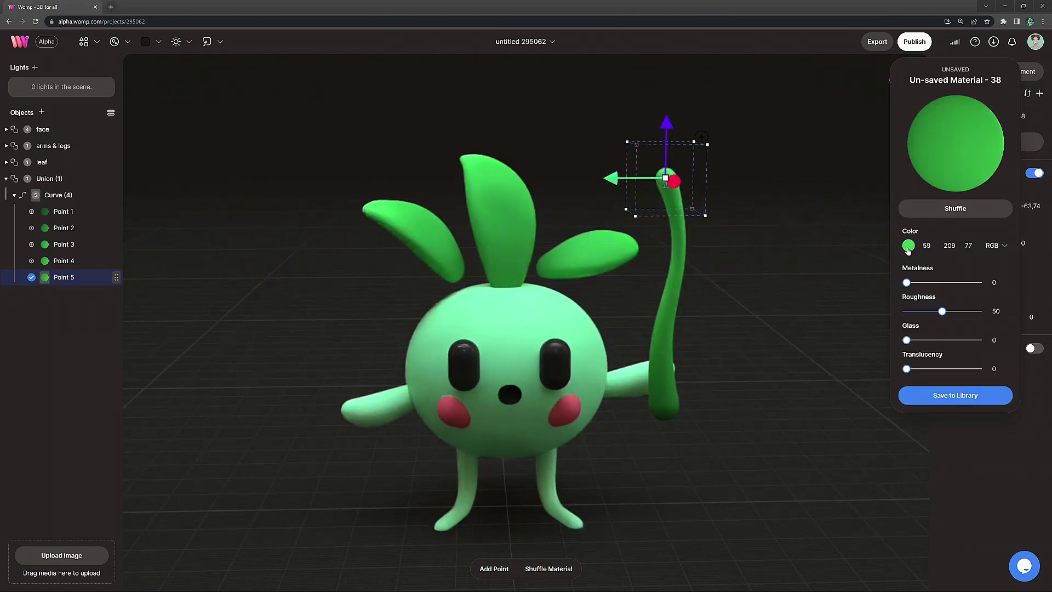
pyautogui.click(908, 245)
pyautogui.click(740, 254)
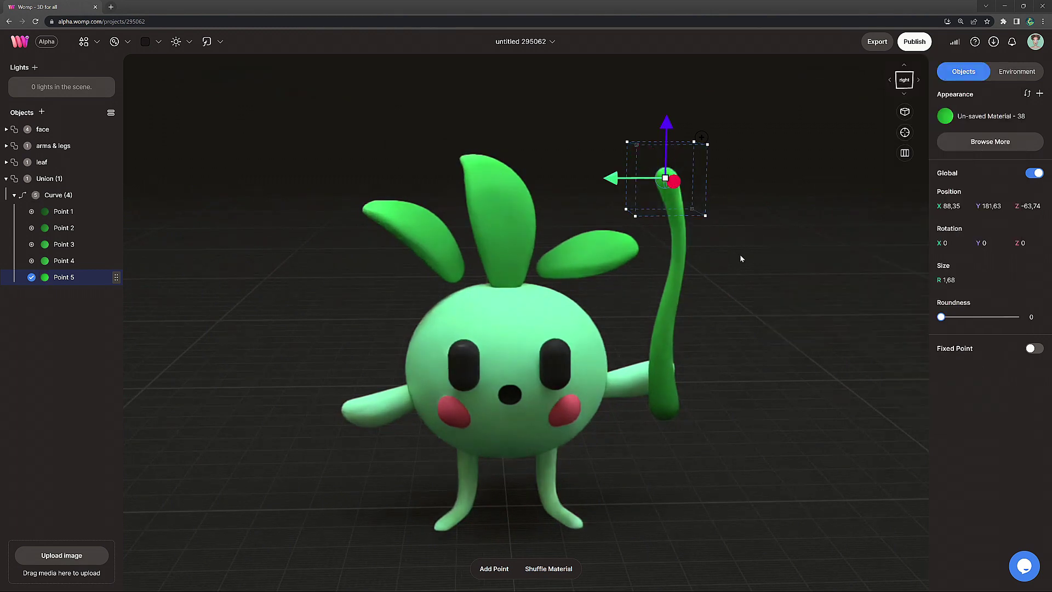
# Slim the staff's bottom point below the hand and deselect the curve.
pyautogui.click(712, 307)
pyautogui.click(668, 403)
pyautogui.press('Escape')
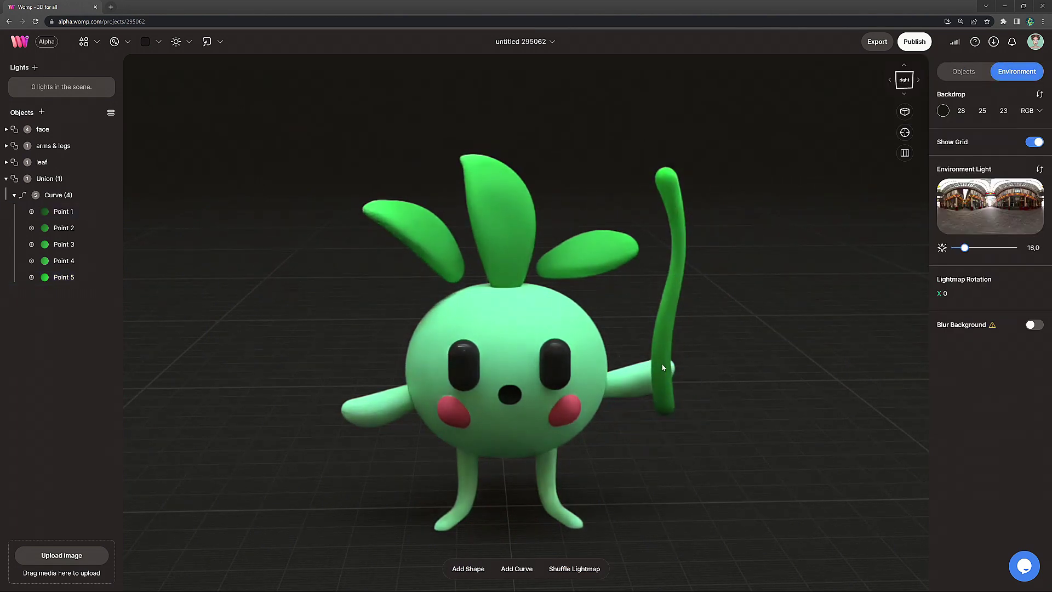
# Shape the cylinder above the staff into a disc about 5.31 high on its tip, tilted about -6 on X and Z, with goop 20.
pyautogui.click(66, 229)
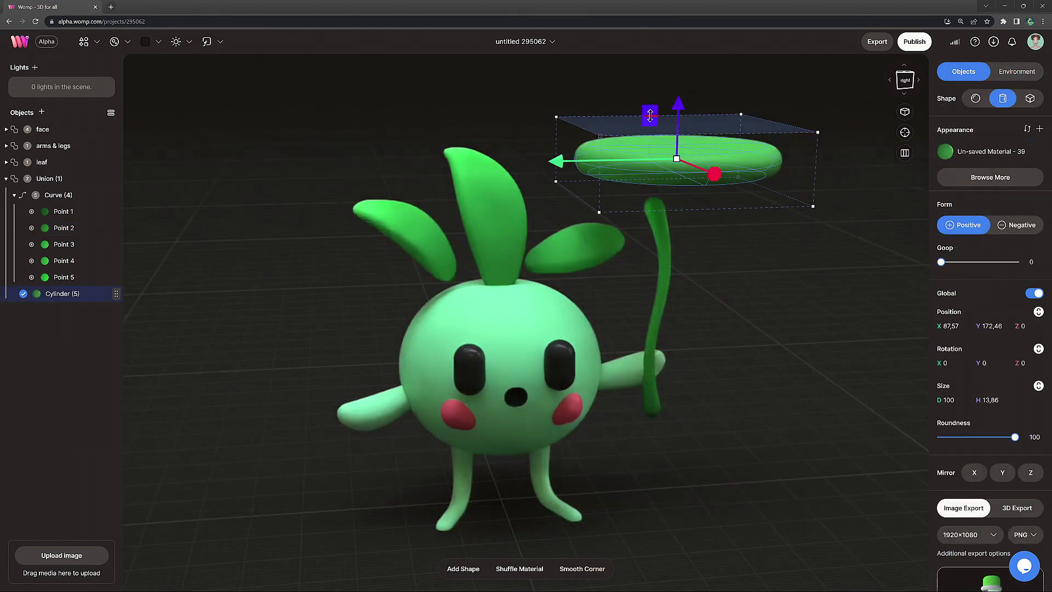
pyautogui.moveTo(648, 113); pyautogui.dragTo(676, 144)
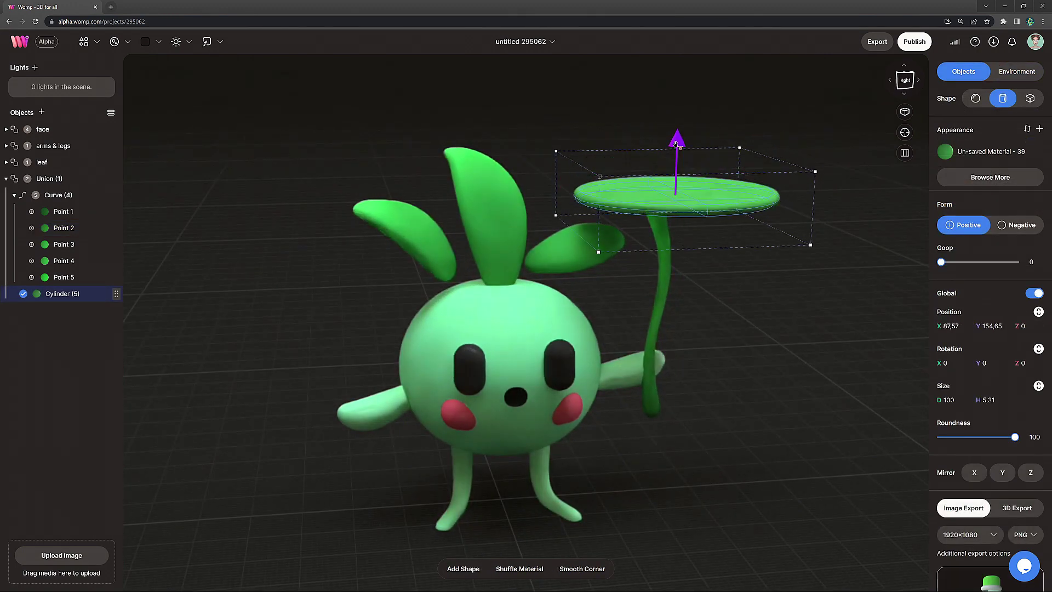
pyautogui.moveTo(837, 156); pyautogui.dragTo(841, 180)
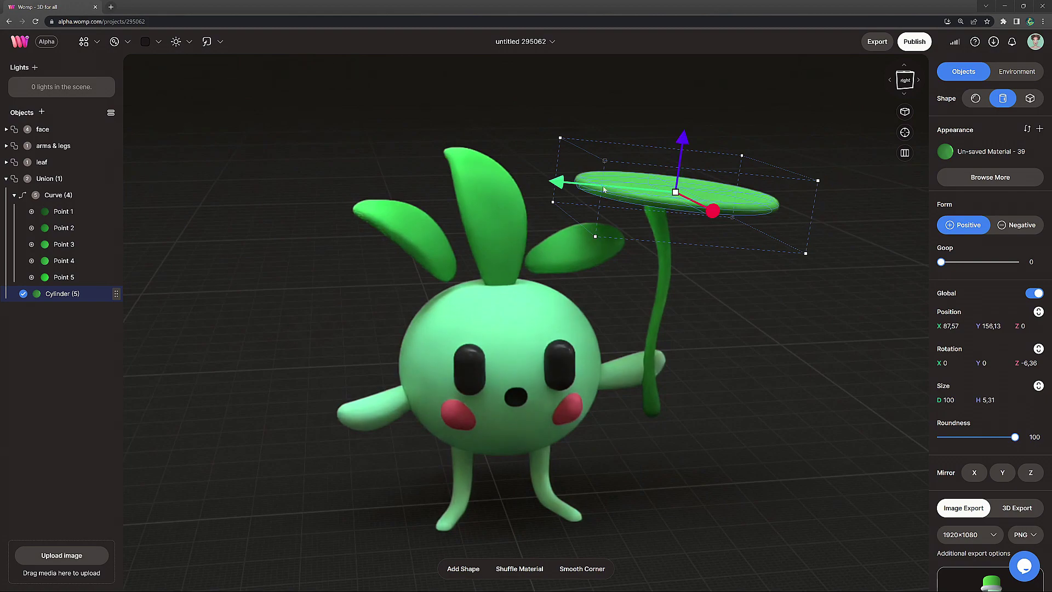
pyautogui.moveTo(733, 303); pyautogui.dragTo(761, 328)
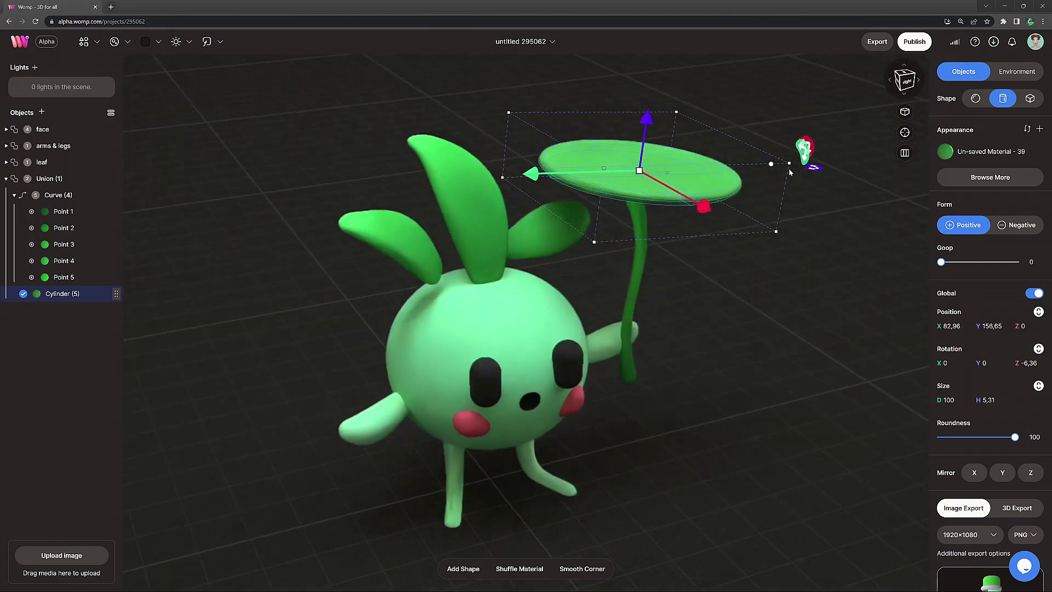
pyautogui.moveTo(803, 156); pyautogui.dragTo(811, 181)
pyautogui.moveTo(801, 239); pyautogui.dragTo(782, 181)
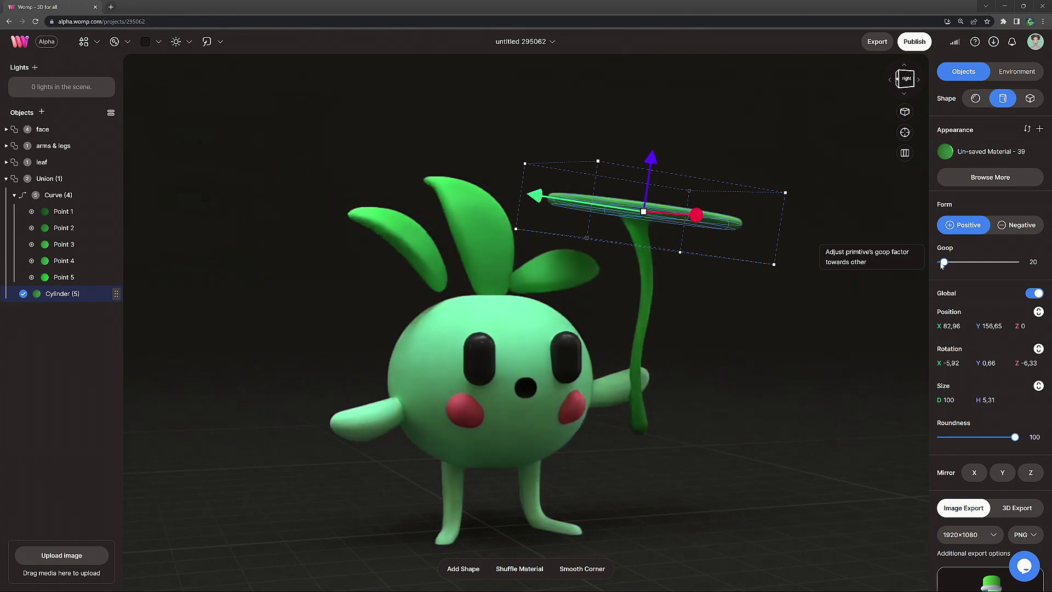
# Shrink the disc on the staff to about 90 in diameter and tilt it to about -8.2 on X.
pyautogui.click(777, 350)
pyautogui.moveTo(777, 351); pyautogui.dragTo(709, 219)
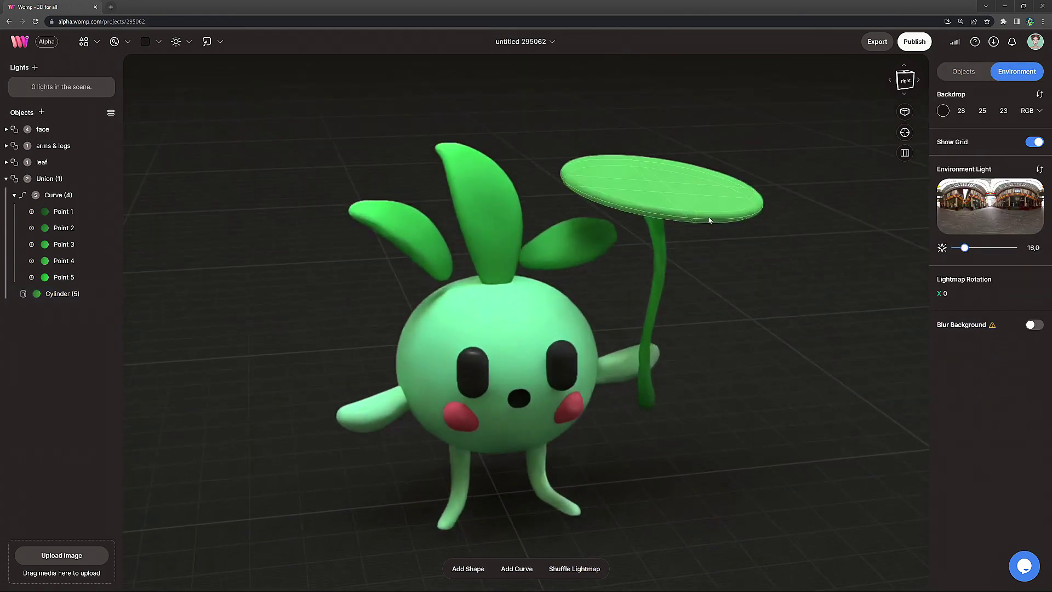
pyautogui.click(709, 218)
pyautogui.moveTo(820, 178); pyautogui.dragTo(823, 196)
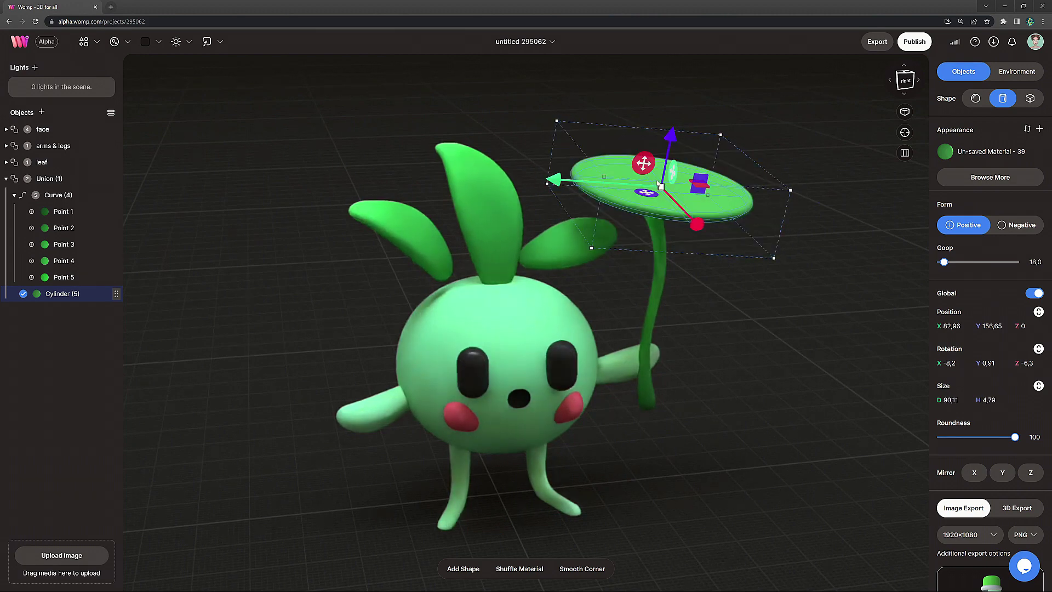
# Duplicate the leaf disc, tilt the copy to about -9.6 on Z, and adjust its green material color.
pyautogui.hotkey('ctrl', 'c')
pyautogui.hotkey('ctrl', 'v')
pyautogui.moveTo(812, 171); pyautogui.dragTo(822, 191)
pyautogui.click(976, 159)
pyautogui.click(908, 246)
pyautogui.moveTo(834, 264); pyautogui.dragTo(833, 272)
# Duplicate the disc again above the others, enlarge it to about 115 in diameter, and make it a negative shape.
pyautogui.hotkey('ctrl', 'c')
pyautogui.hotkey('ctrl', 'v')
pyautogui.moveTo(677, 135); pyautogui.dragTo(681, 110)
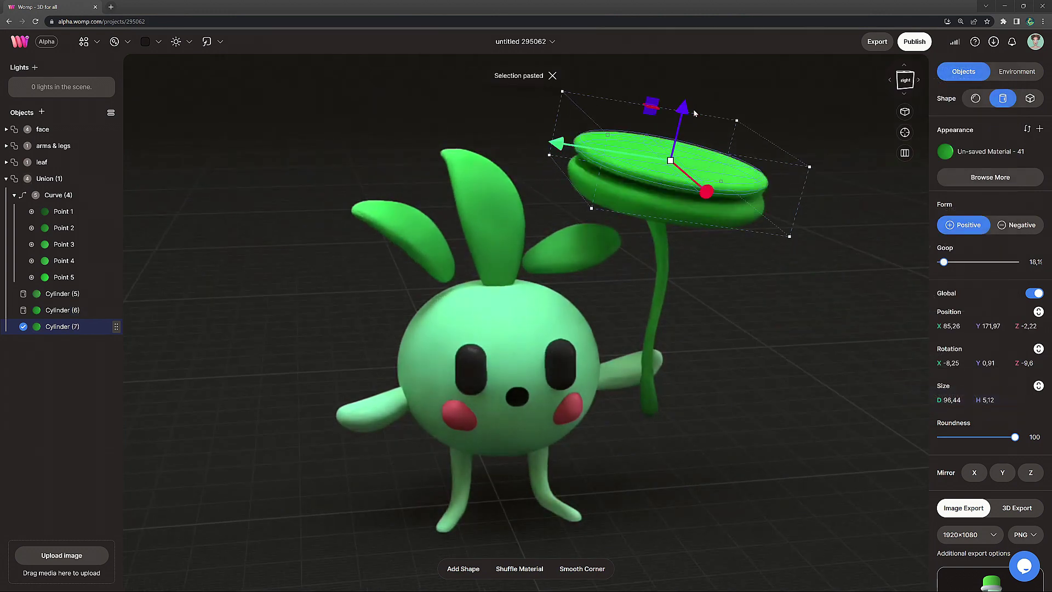
pyautogui.moveTo(807, 169); pyautogui.dragTo(836, 175)
pyautogui.click(1021, 231)
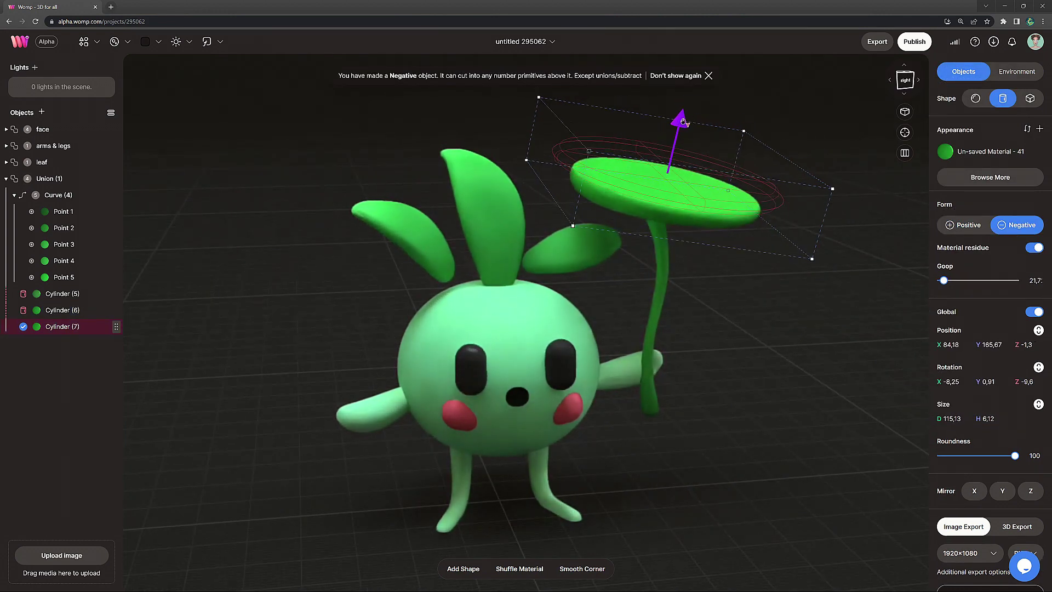
# Set the negative disc's goop to 13, then lower it slightly and tilt it to about -12 on Z.
pyautogui.moveTo(940, 282); pyautogui.dragTo(939, 282)
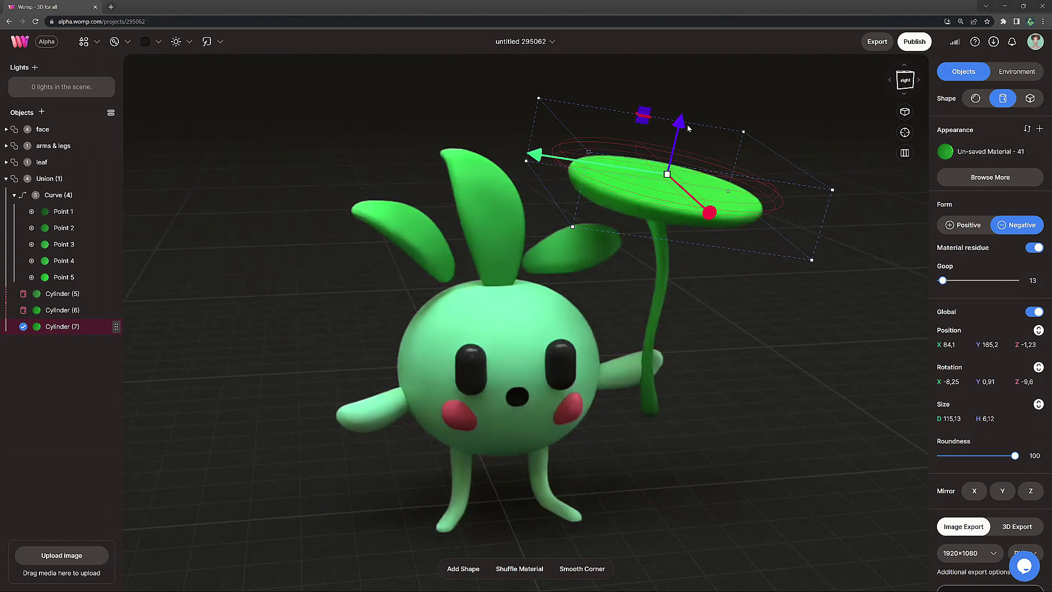
pyautogui.moveTo(688, 127); pyautogui.dragTo(683, 128)
pyautogui.moveTo(853, 186); pyautogui.dragTo(864, 198)
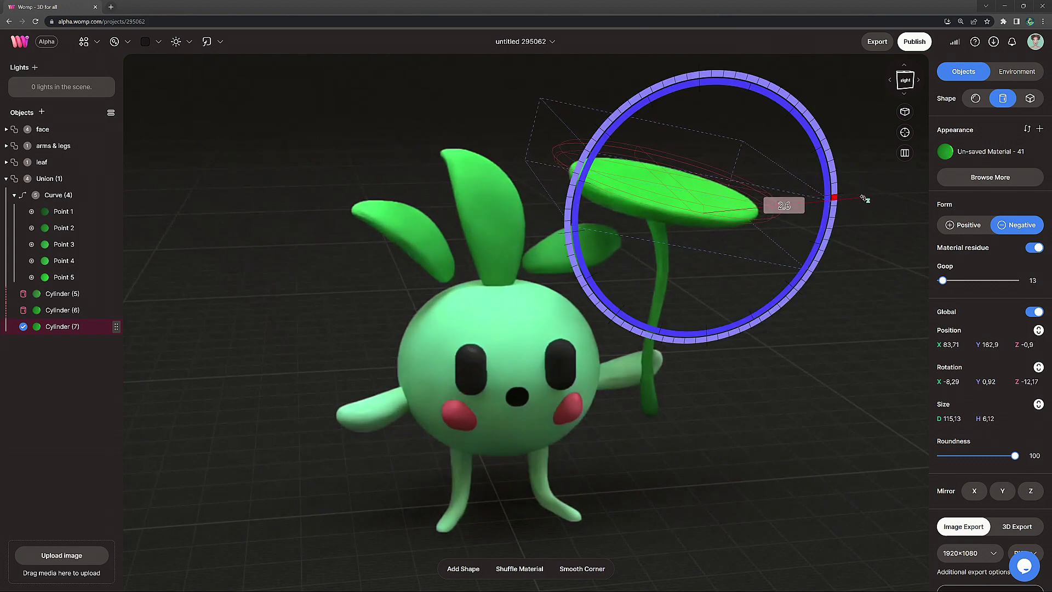
# Adjust the green material color of the negative disc.
pyautogui.click(945, 151)
pyautogui.click(908, 246)
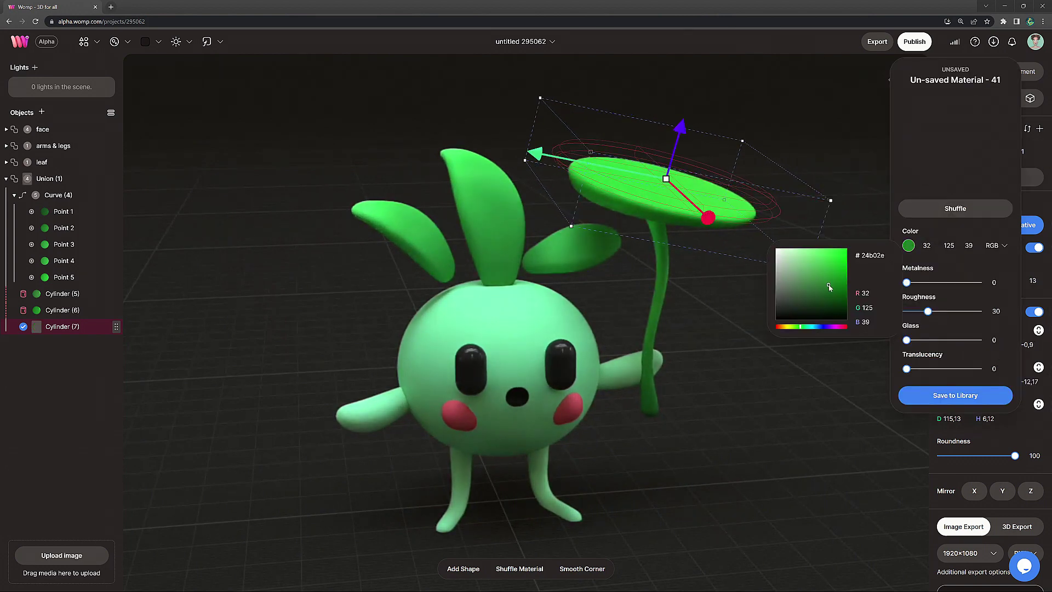
pyautogui.moveTo(829, 274); pyautogui.dragTo(683, 373)
pyautogui.press('Escape')
# Duplicate the negative disc as a thicker cutter and shrink it to about 44 in diameter to notch the leaf's outer edge.
pyautogui.click(63, 328)
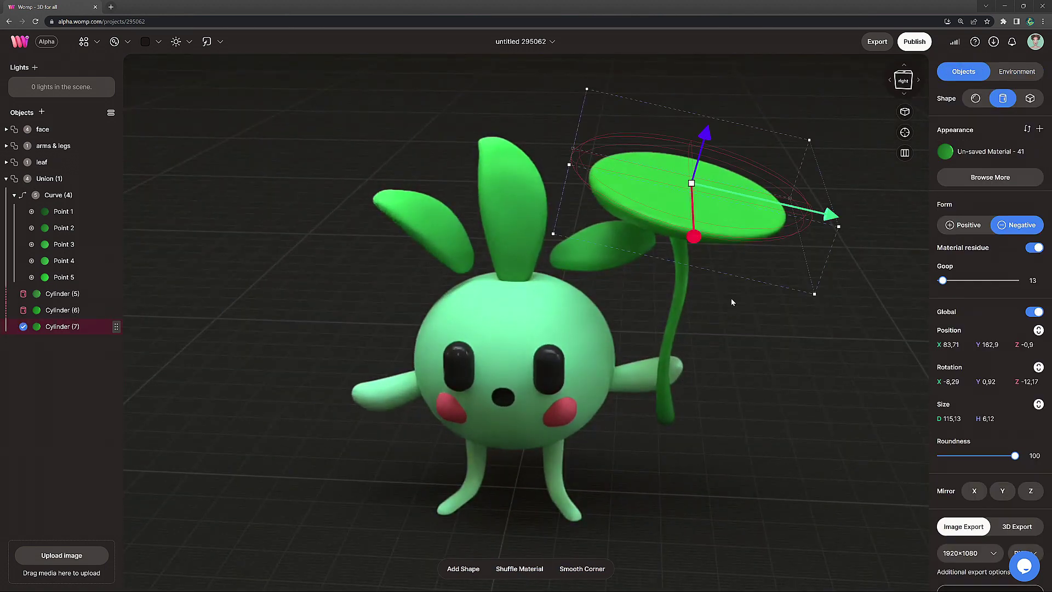
pyautogui.hotkey('ctrl', 'c')
pyautogui.hotkey('ctrl', 'v')
pyautogui.moveTo(834, 216); pyautogui.dragTo(885, 228)
pyautogui.moveTo(742, 122); pyautogui.dragTo(787, 35)
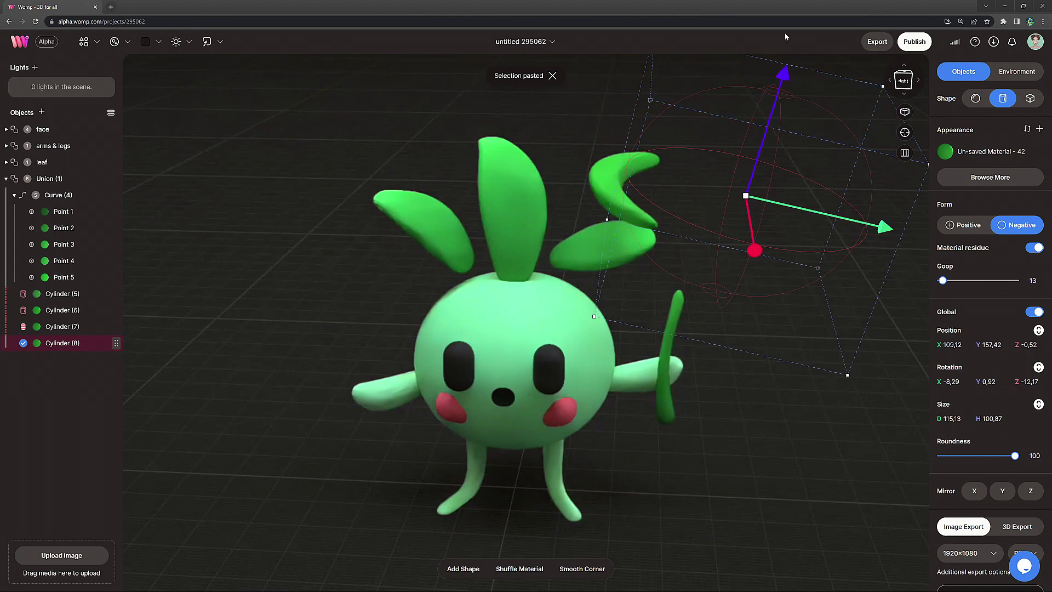
pyautogui.moveTo(660, 57); pyautogui.dragTo(711, 153)
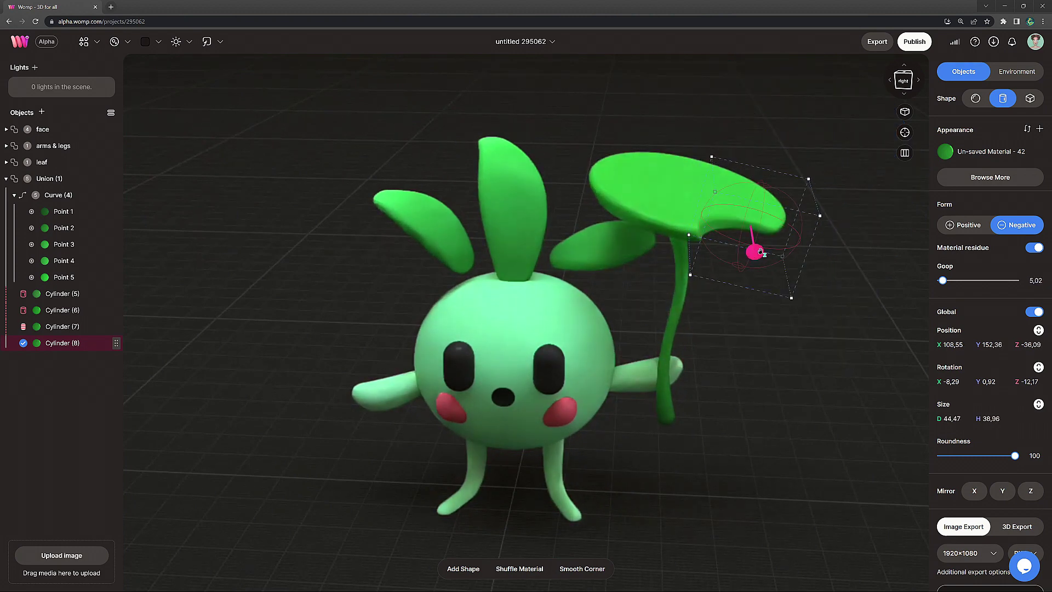
# Reshape the notch cutter to about 38 in diameter and 58 high, tilted about -23 on Z, with roundness 56 and goop 9.
pyautogui.moveTo(849, 216); pyautogui.dragTo(866, 215, button='right')
pyautogui.moveTo(836, 188); pyautogui.dragTo(856, 212)
pyautogui.moveTo(994, 456); pyautogui.dragTo(968, 457)
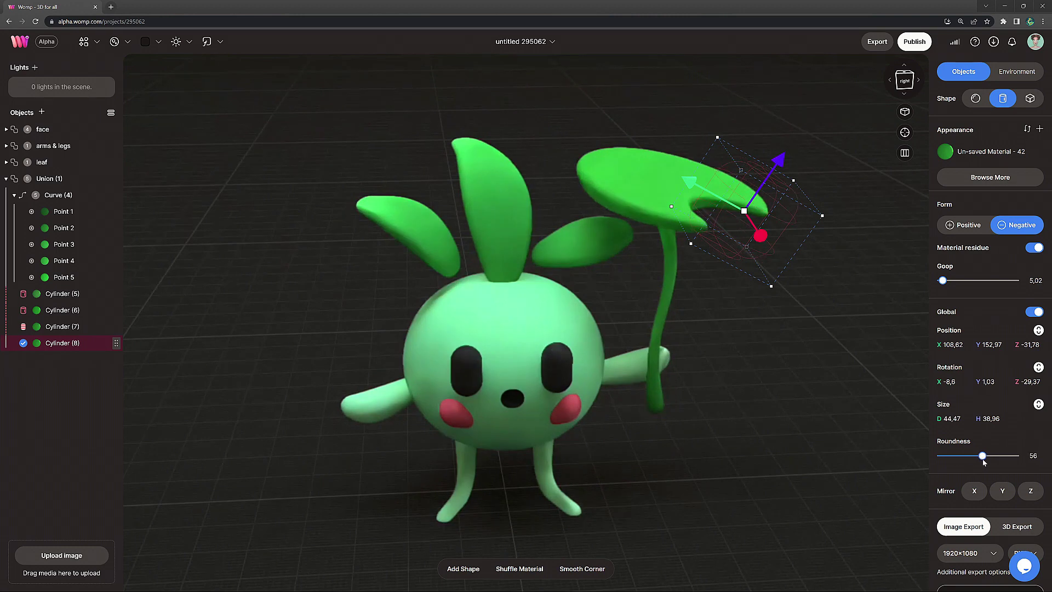
pyautogui.keyDown('shift'); pyautogui.moveTo(737, 183); pyautogui.dragTo(770, 142); pyautogui.keyUp('shift')
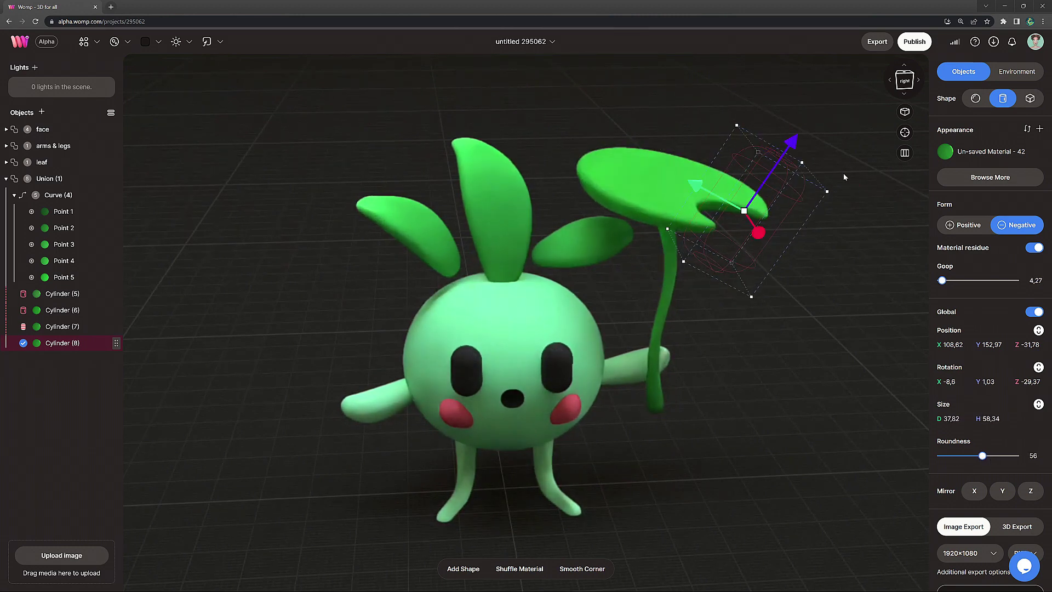
pyautogui.moveTo(844, 176); pyautogui.dragTo(847, 167)
pyautogui.click(941, 281)
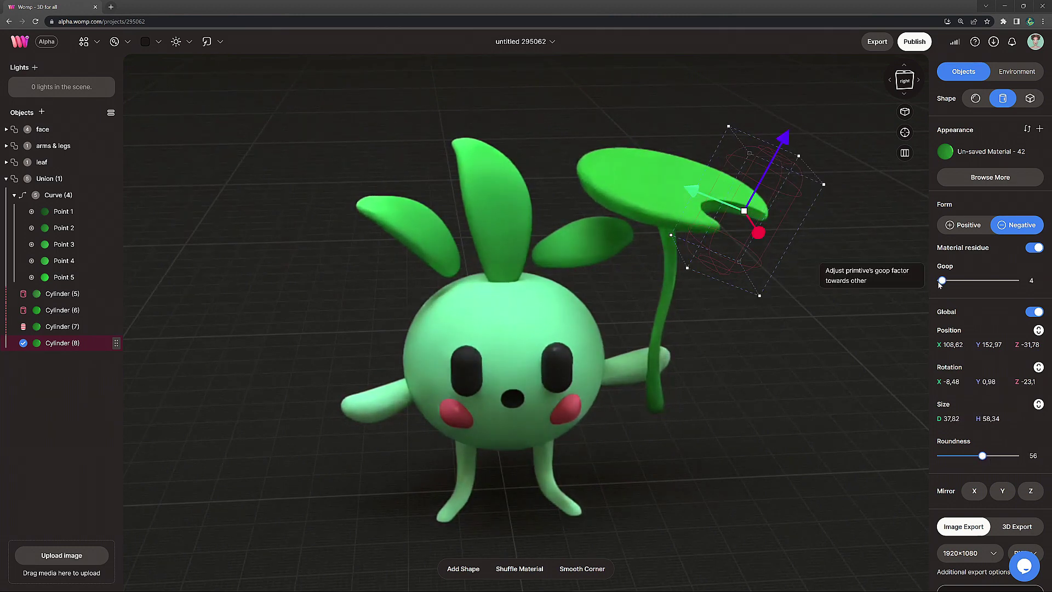
# Give the notch cutter a darker green material color.
pyautogui.click(944, 151)
pyautogui.click(909, 245)
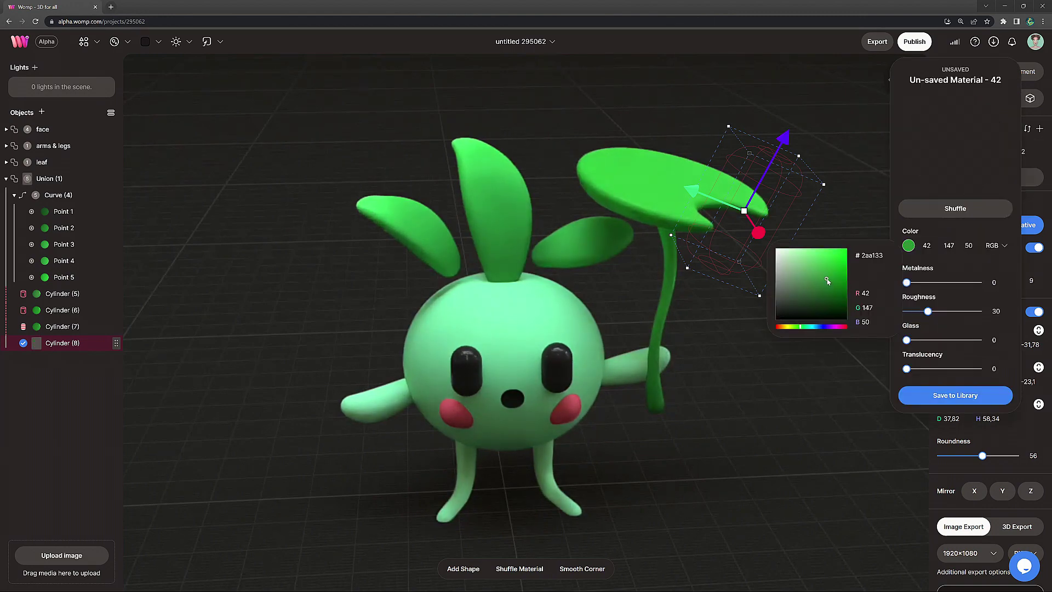
pyautogui.click(828, 298)
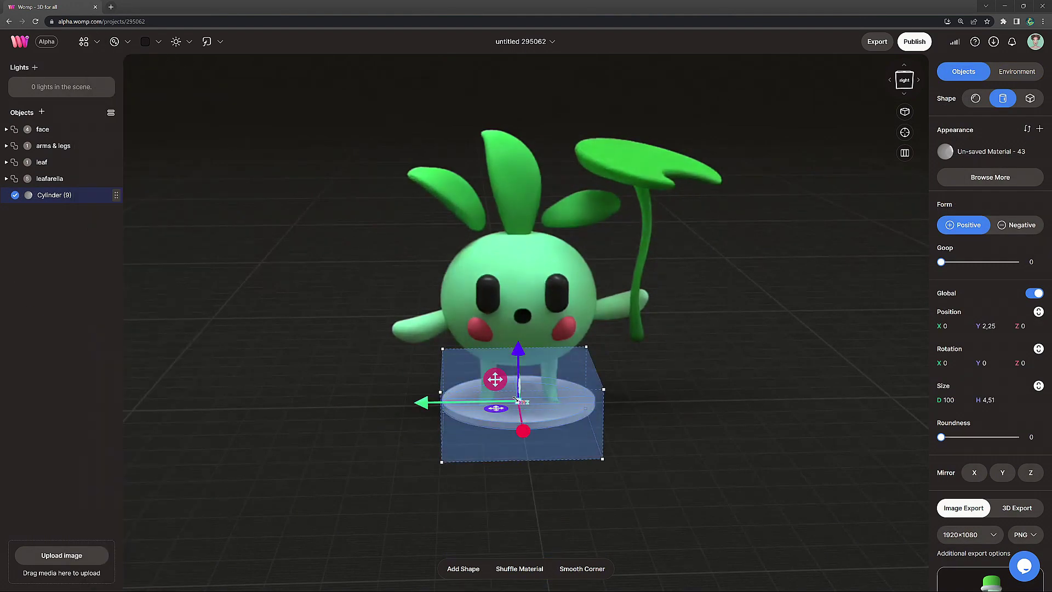
# Turn the cylinder under the character into a platform about 370.57 in diameter and 7.74 high, with roundness 70.
pyautogui.moveTo(515, 399); pyautogui.dragTo(874, 560)
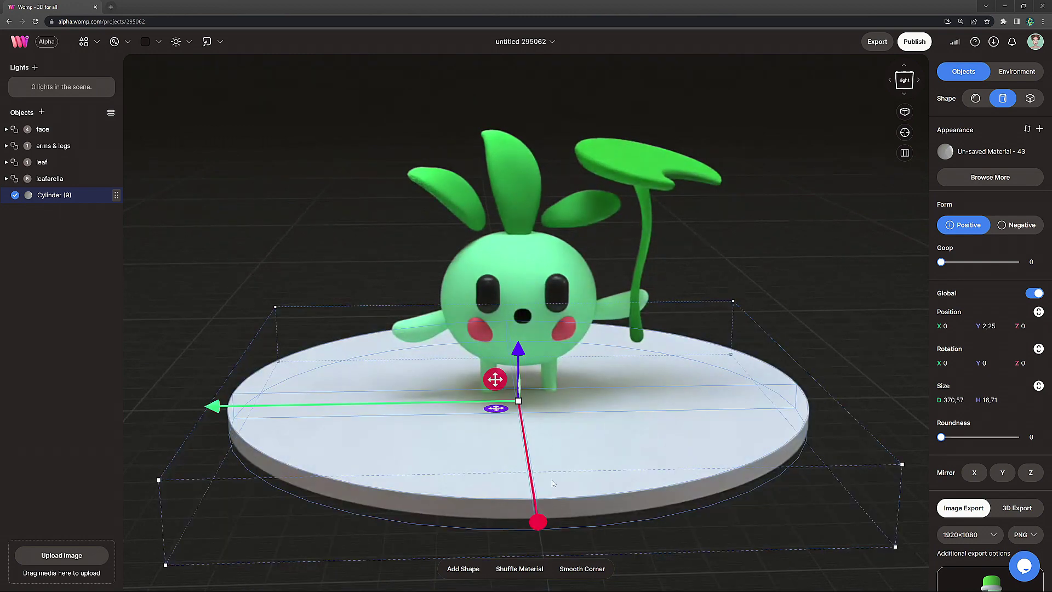
pyautogui.scroll(-3, 786, 335)
pyautogui.moveTo(616, 378); pyautogui.dragTo(648, 368, button='right')
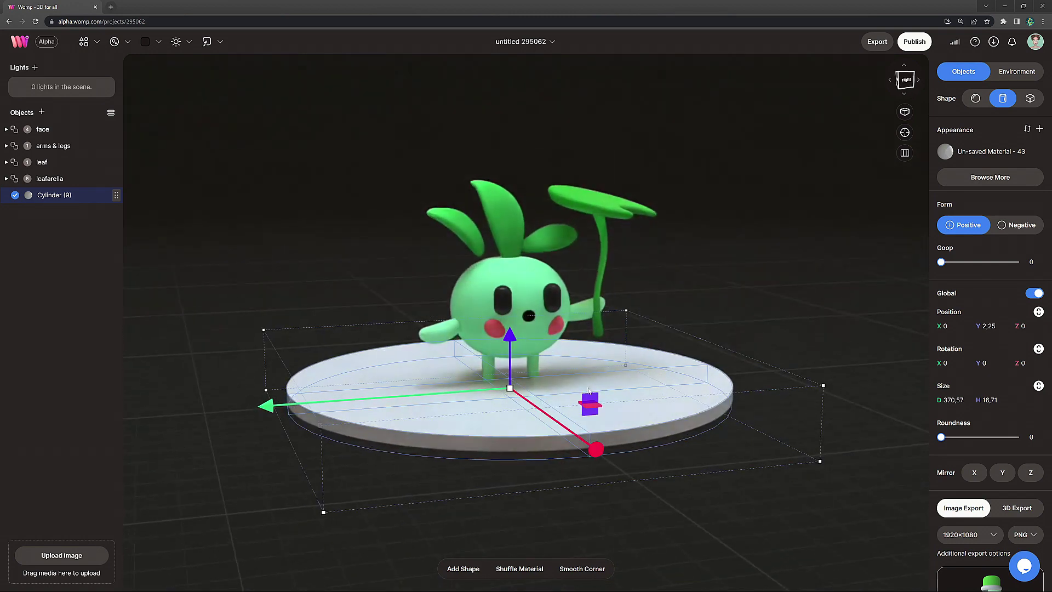
pyautogui.moveTo(590, 403); pyautogui.dragTo(589, 410)
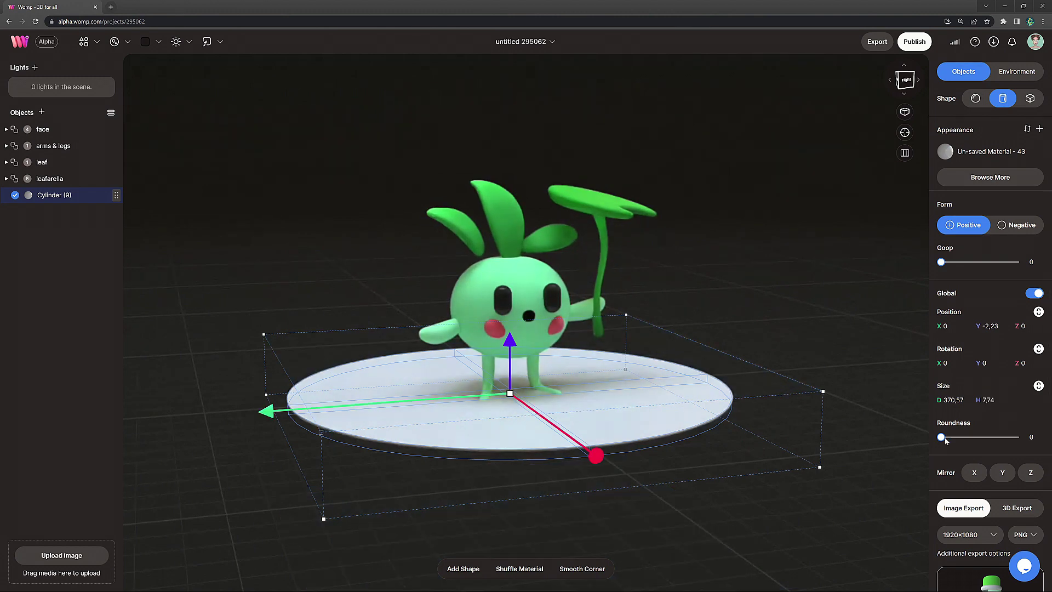
pyautogui.moveTo(940, 437); pyautogui.dragTo(988, 438)
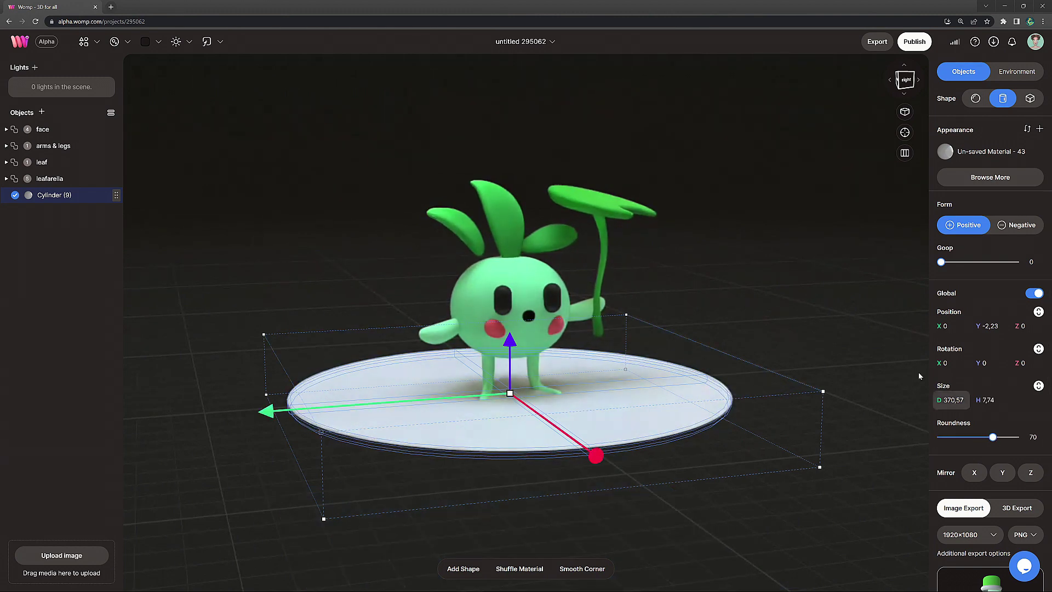
# Set the platform's material color to RGB 83, 160, 89 and slightly increase its roughness.
pyautogui.click(985, 156)
pyautogui.click(908, 245)
pyautogui.click(800, 327)
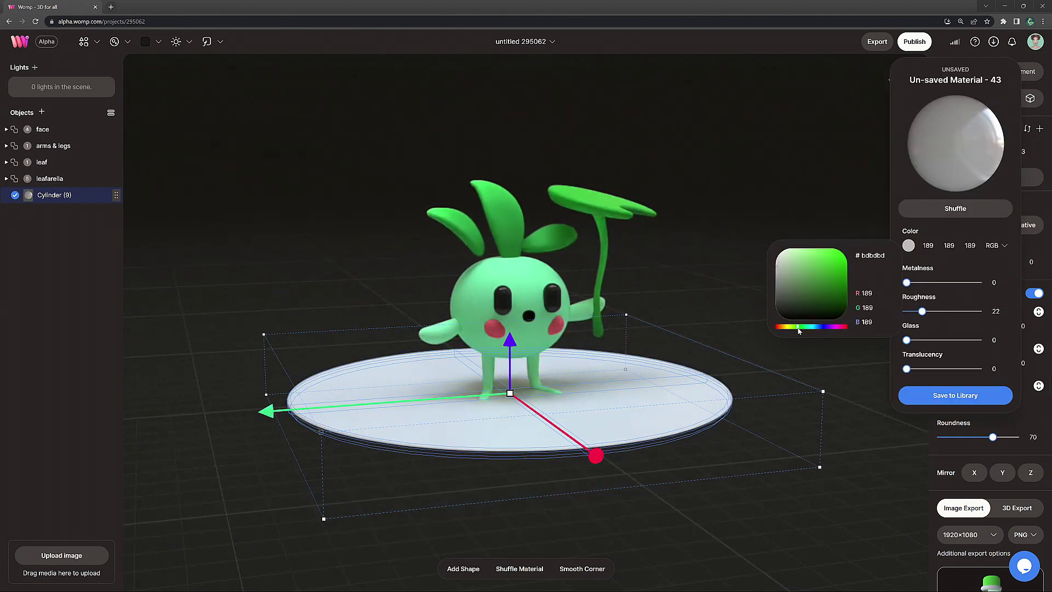
pyautogui.moveTo(828, 290)
pyautogui.mouseDown()
pyautogui.moveTo(805, 269)
pyautogui.moveTo(812, 278)
pyautogui.mouseUp()
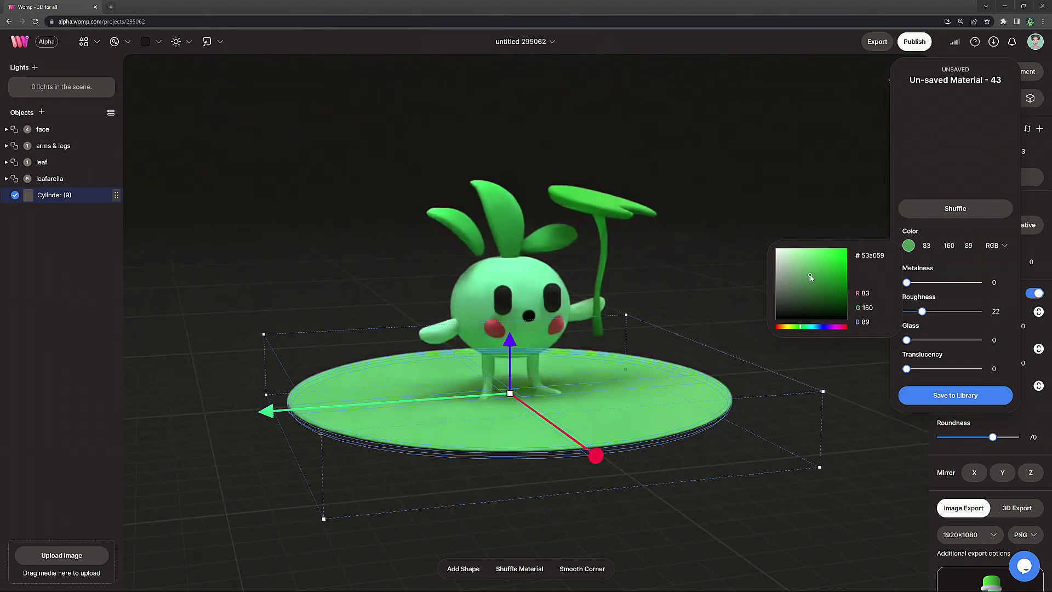
pyautogui.moveTo(921, 312); pyautogui.dragTo(925, 315)
pyautogui.click(767, 345)
pyautogui.click(751, 313)
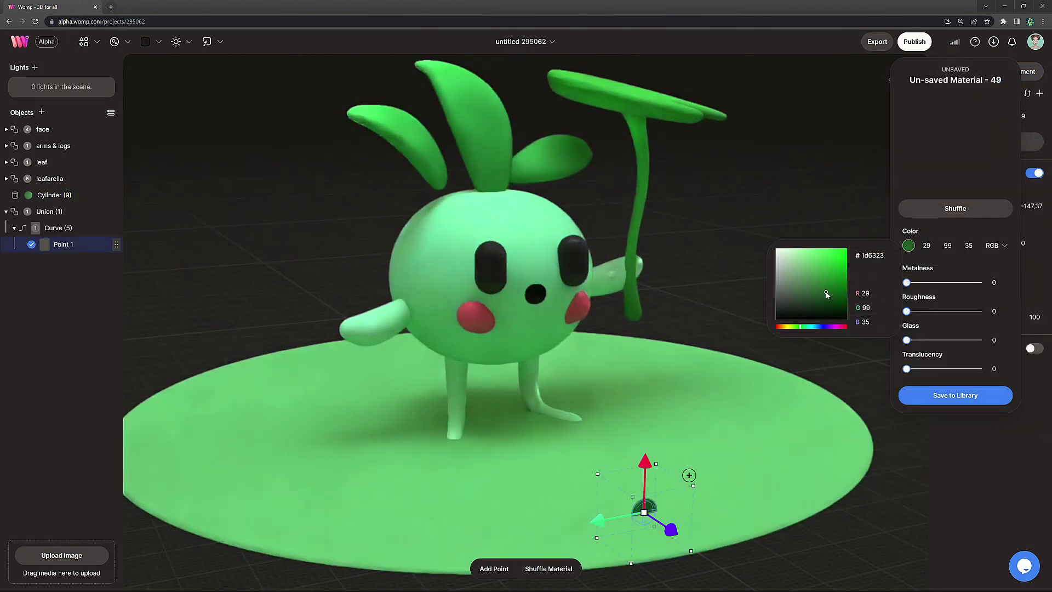
# Set the new curve point's material color to RGB 25, 105, 31 and its roughness to 23.
pyautogui.moveTo(825, 295); pyautogui.dragTo(830, 293)
pyautogui.click(924, 311)
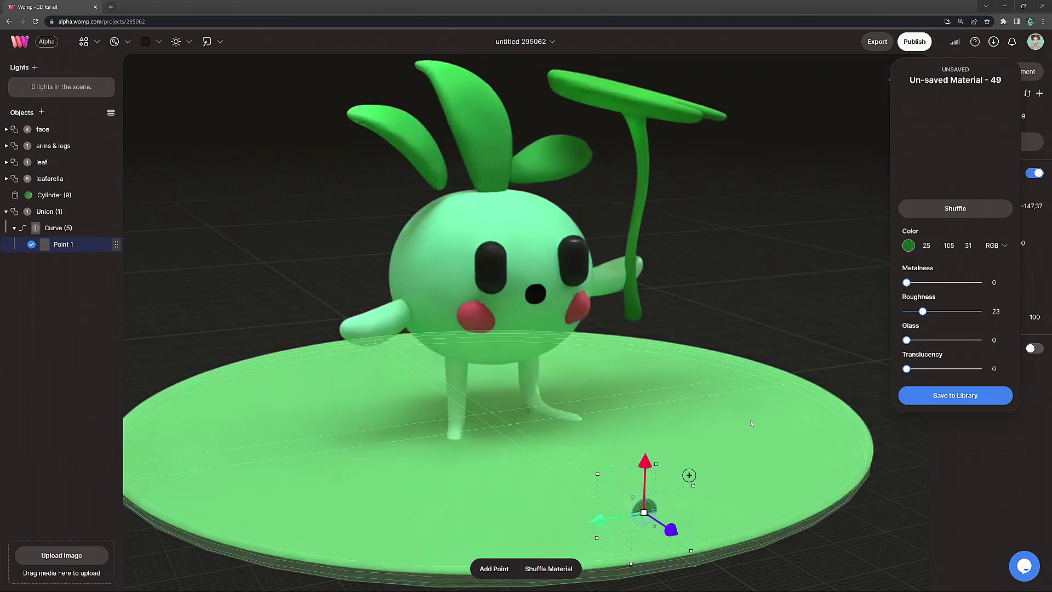
# Resize the curve point on the platform to about 6.31 in radius and duplicate it upward.
pyautogui.moveTo(747, 432); pyautogui.dragTo(692, 416)
pyautogui.moveTo(736, 501); pyautogui.dragTo(703, 484)
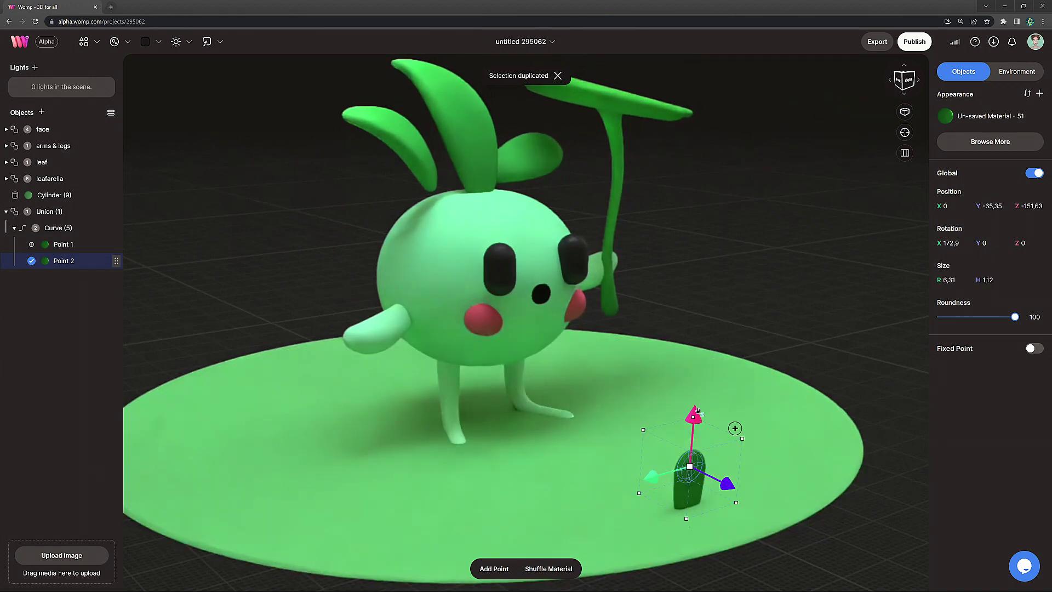
pyautogui.moveTo(691, 419); pyautogui.dragTo(692, 405)
# Shrink the sprout's bottom point to about 3.08 in radius and tilt the upper point to about -169.5 on X.
pyautogui.click(688, 500)
pyautogui.moveTo(732, 539); pyautogui.dragTo(683, 503)
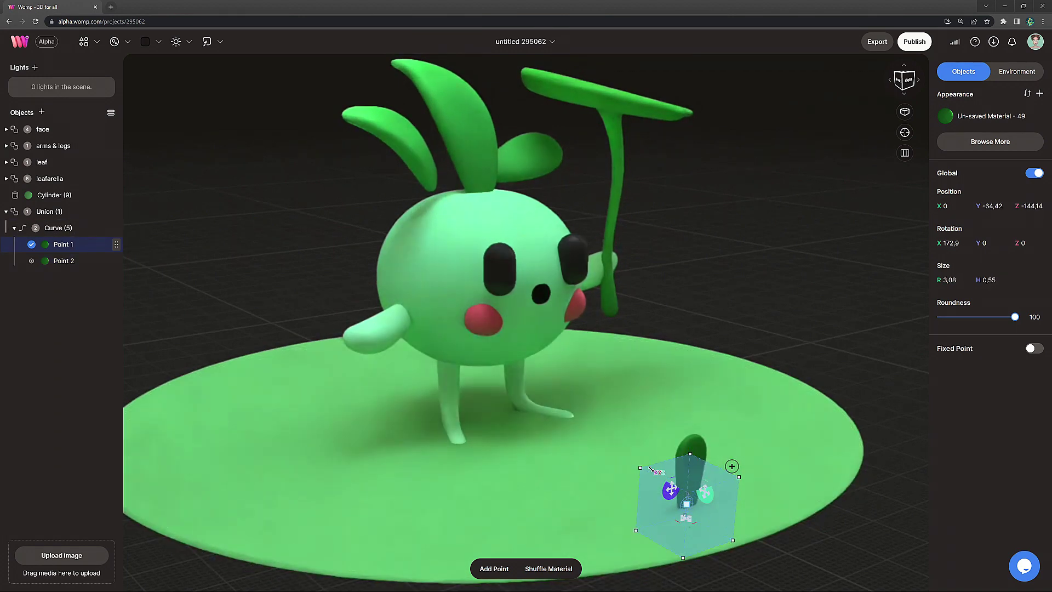
pyautogui.click(692, 445)
pyautogui.moveTo(736, 390); pyautogui.dragTo(745, 395)
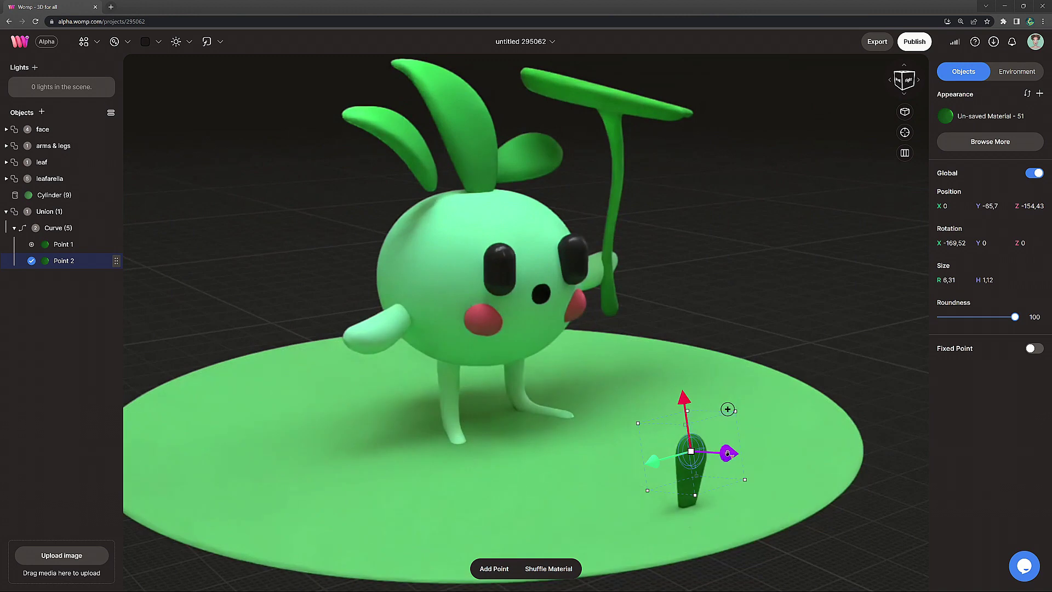
# Set the sprout's upper point to material color RGB 43, 151, 52.
pyautogui.click(944, 116)
pyautogui.click(908, 245)
pyautogui.click(827, 279)
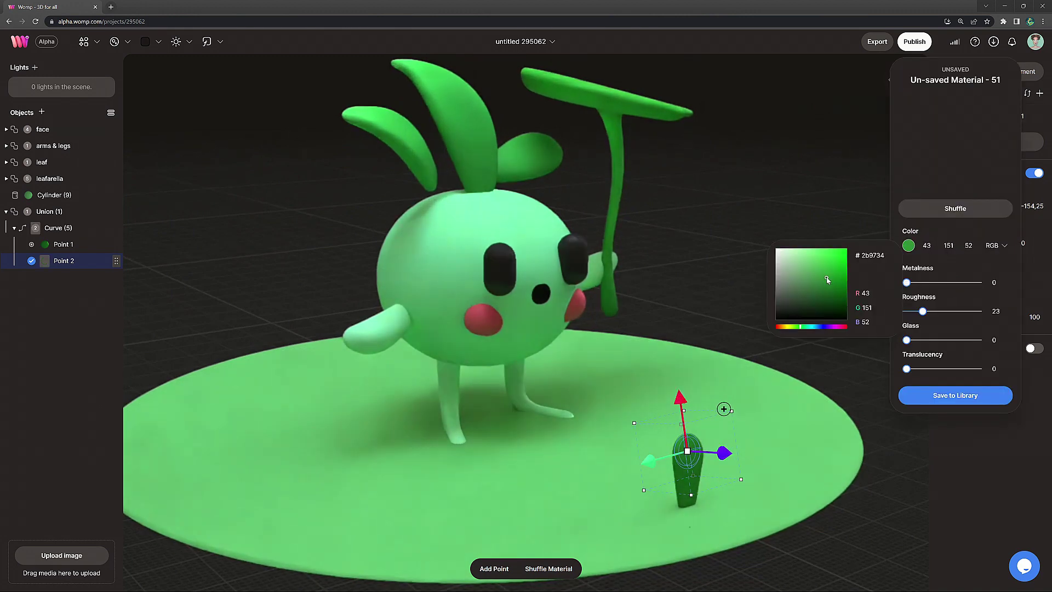
# Duplicate the sprout's top point upward as a third point, about 5.75 in radius, tilted about -129 on X and -21 on Z.
pyautogui.moveTo(862, 366); pyautogui.dragTo(870, 363)
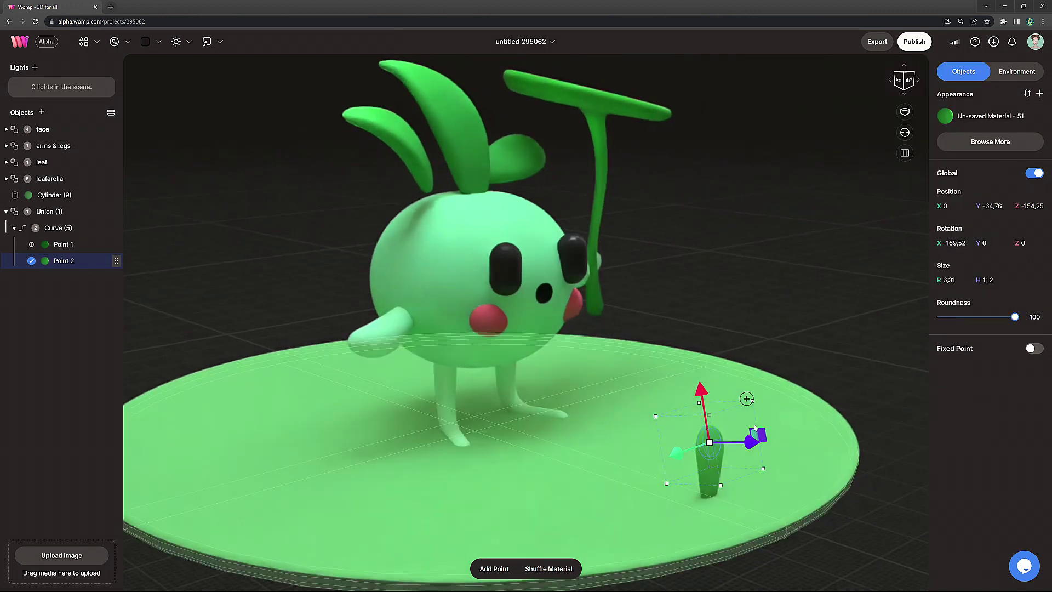
pyautogui.keyDown('alt'); pyautogui.moveTo(703, 391); pyautogui.dragTo(699, 364); pyautogui.keyUp('alt')
pyautogui.moveTo(744, 416); pyautogui.dragTo(739, 416)
pyautogui.moveTo(749, 378); pyautogui.dragTo(734, 334)
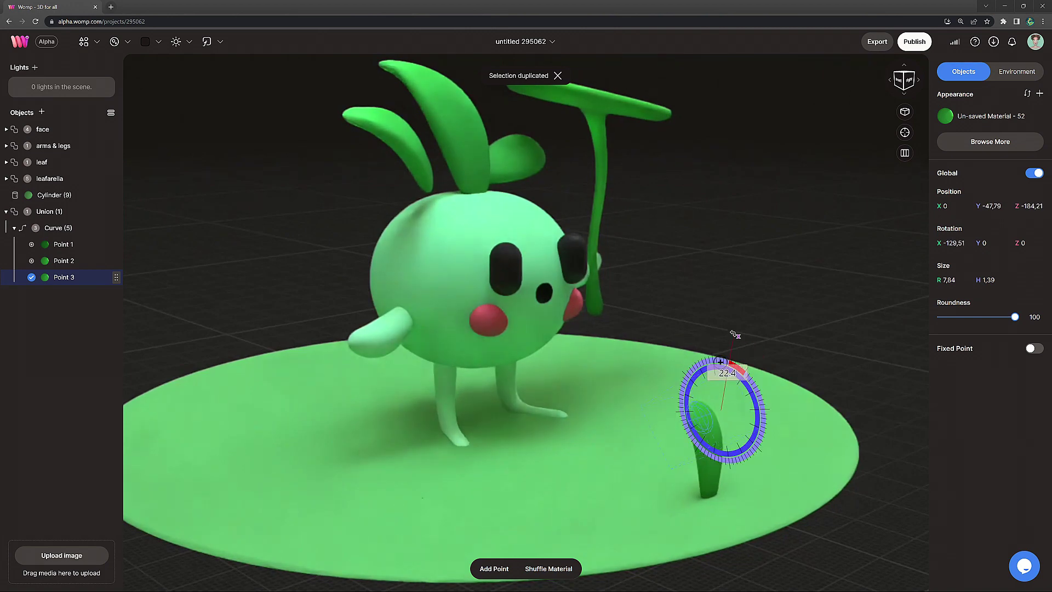
pyautogui.moveTo(680, 393); pyautogui.dragTo(670, 424)
pyautogui.moveTo(845, 328); pyautogui.dragTo(602, 365, button='right')
pyautogui.moveTo(621, 382); pyautogui.dragTo(635, 389)
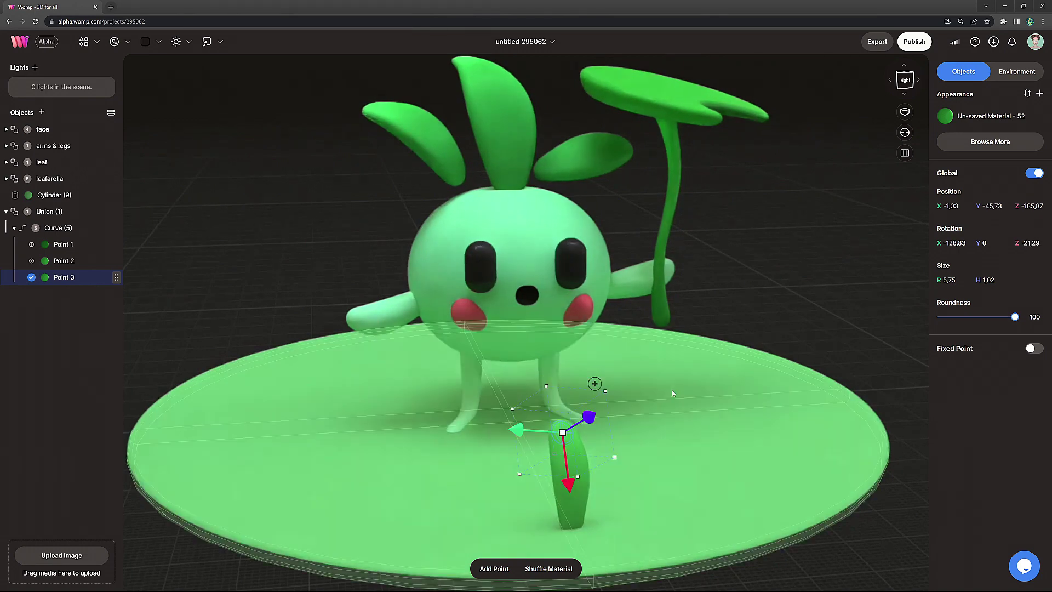
# Duplicate the sprout's top point as a fourth, tilted about -61 on X, -12 on Y and -36 on Z, tapered to 0.77 in radius.
pyautogui.moveTo(750, 316); pyautogui.dragTo(709, 455, button='right')
pyautogui.hotkey('ctrl', 'd')
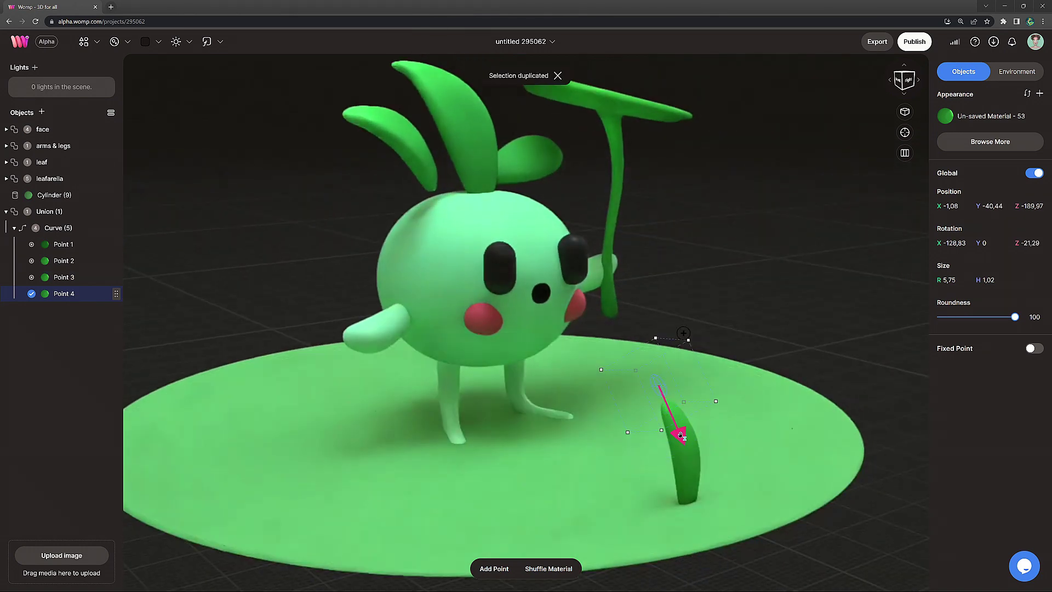
pyautogui.moveTo(712, 414); pyautogui.dragTo(711, 370)
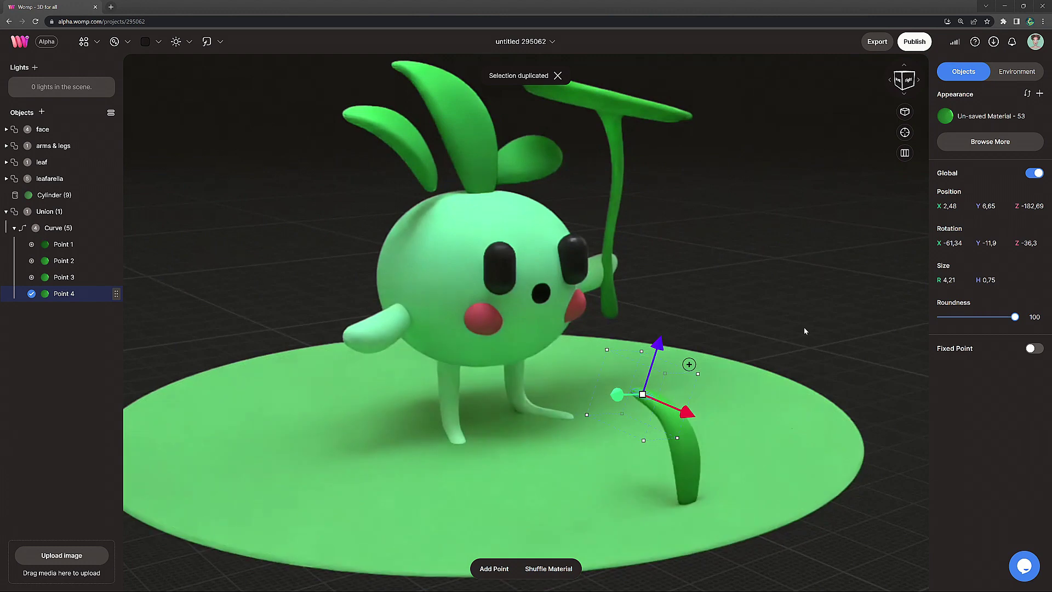
pyautogui.moveTo(805, 331); pyautogui.dragTo(583, 363, button='right')
pyautogui.moveTo(459, 425); pyautogui.dragTo(411, 365)
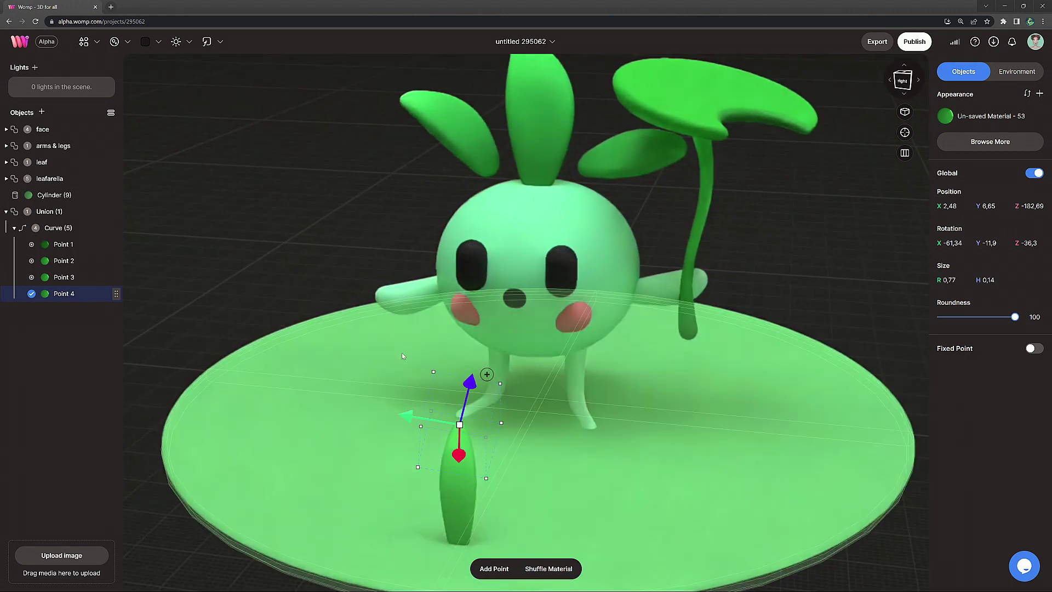
pyautogui.moveTo(651, 282); pyautogui.dragTo(943, 279, button='right')
pyautogui.moveTo(612, 430); pyautogui.dragTo(600, 423)
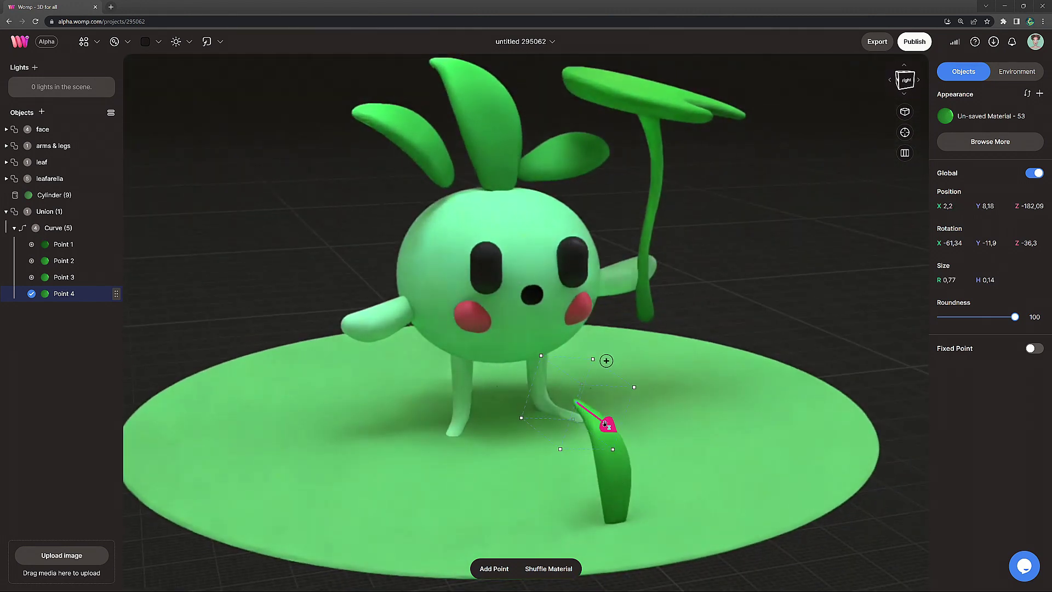
pyautogui.moveTo(593, 354); pyautogui.dragTo(592, 357)
# Change the sprout tip's material to a lighter green and lower its roughness.
pyautogui.click(945, 116)
pyautogui.click(908, 245)
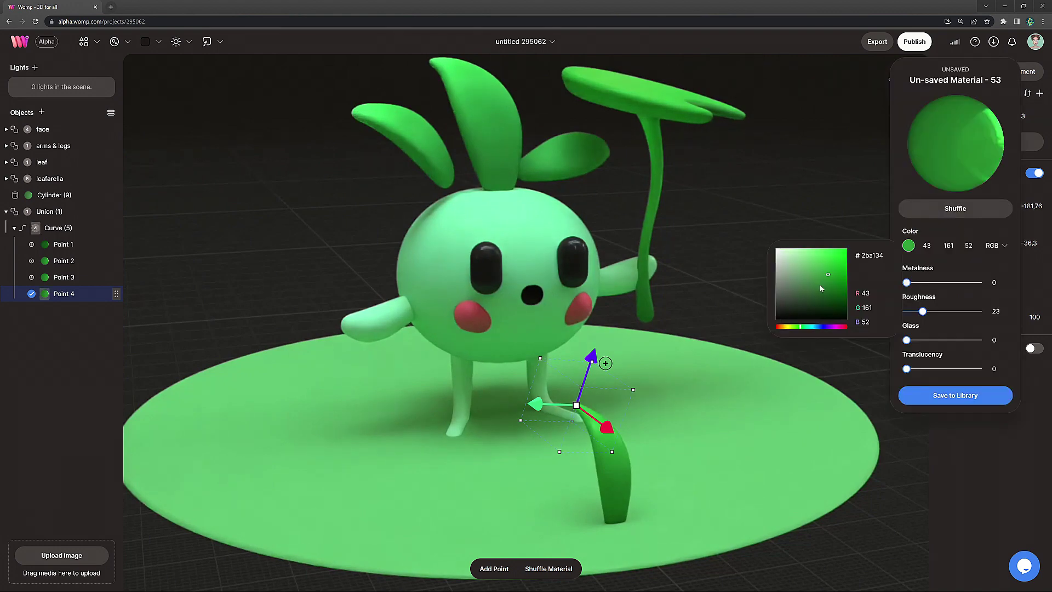
pyautogui.click(814, 263)
pyautogui.moveTo(922, 311); pyautogui.dragTo(911, 313)
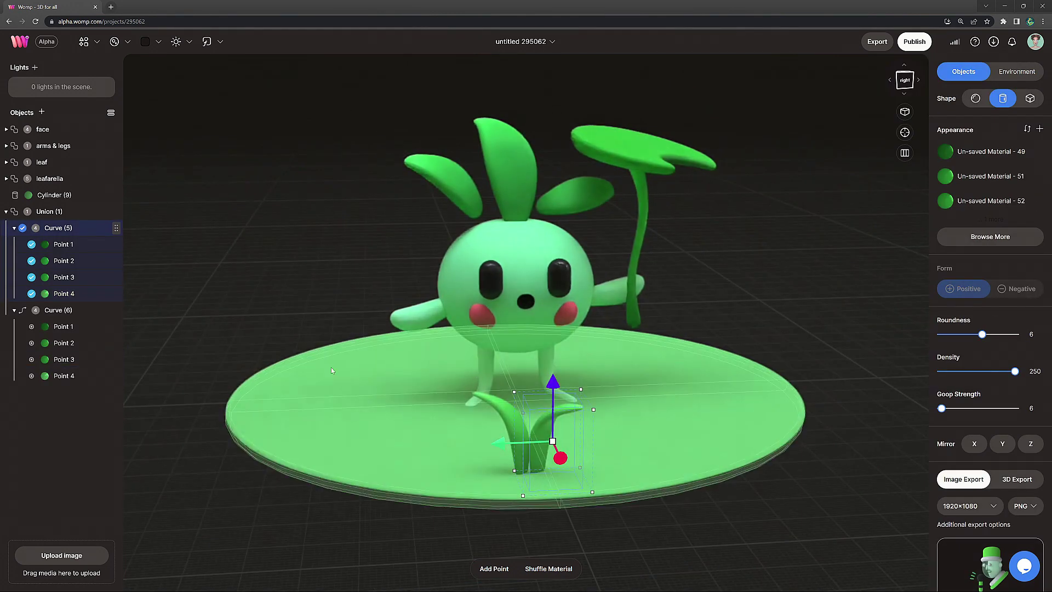
# Shrink the duplicated sprout blade slightly and position it beside the first blade, curving the opposite way.
pyautogui.click(517, 438)
pyautogui.moveTo(497, 432); pyautogui.dragTo(502, 436)
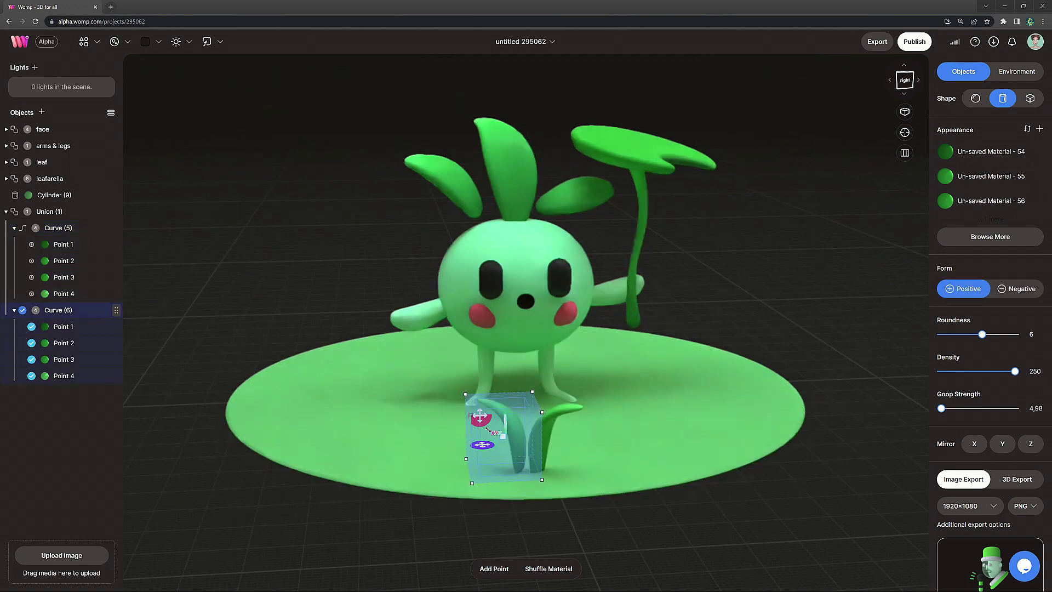
pyautogui.moveTo(507, 399); pyautogui.dragTo(508, 404)
pyautogui.moveTo(509, 468); pyautogui.dragTo(508, 463)
pyautogui.moveTo(539, 425); pyautogui.dragTo(531, 420)
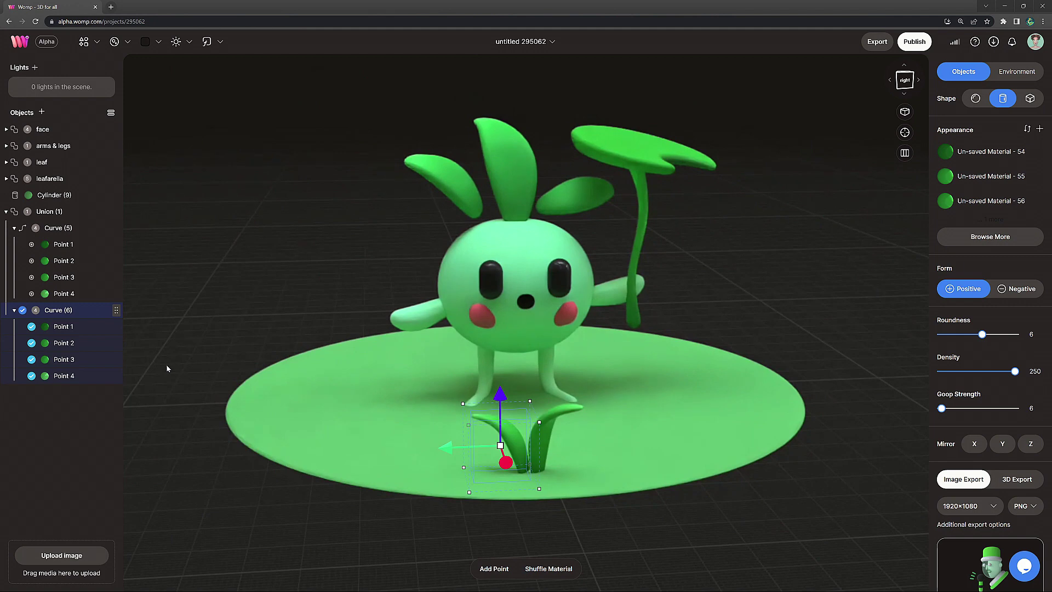
# Add a third blade to the sprout and place copies of the grass clump around the platform.
pyautogui.hotkey('ctrl', 'v')
pyautogui.moveTo(506, 462); pyautogui.dragTo(573, 433)
pyautogui.hotkey('ctrl', 'z')
pyautogui.moveTo(624, 490); pyautogui.dragTo(460, 234)
pyautogui.moveTo(625, 422); pyautogui.dragTo(651, 438)
pyautogui.moveTo(584, 405); pyautogui.dragTo(586, 407)
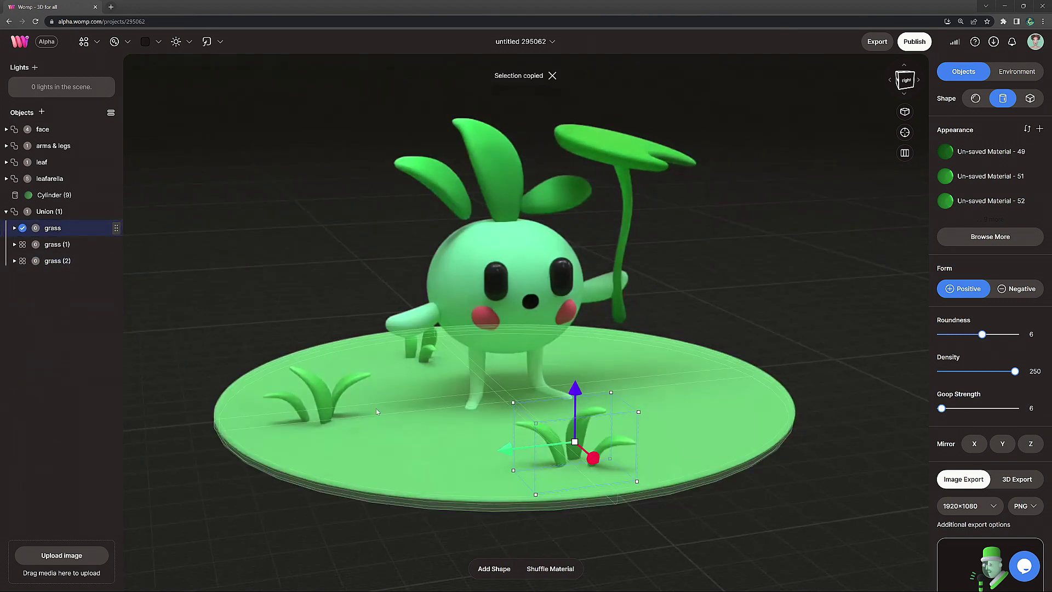
# Paste another grass clump and place it near the platform's edge on the staff side, behind the front clump.
pyautogui.hotkey('ctrl', 'v')
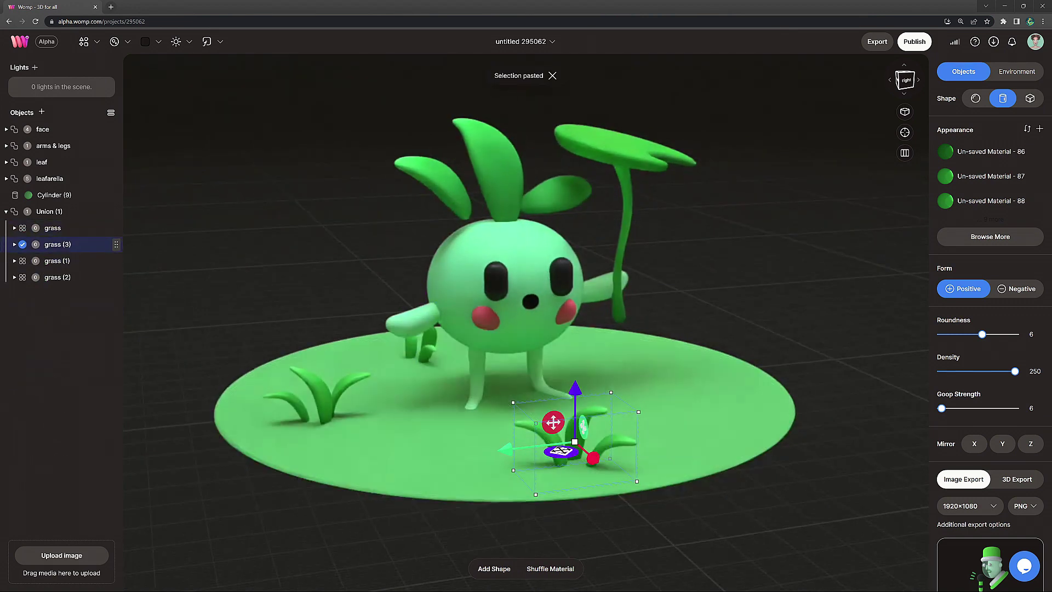
pyautogui.moveTo(559, 433); pyautogui.dragTo(665, 379)
pyautogui.moveTo(751, 403); pyautogui.dragTo(592, 406)
pyautogui.moveTo(755, 410); pyautogui.dragTo(740, 305)
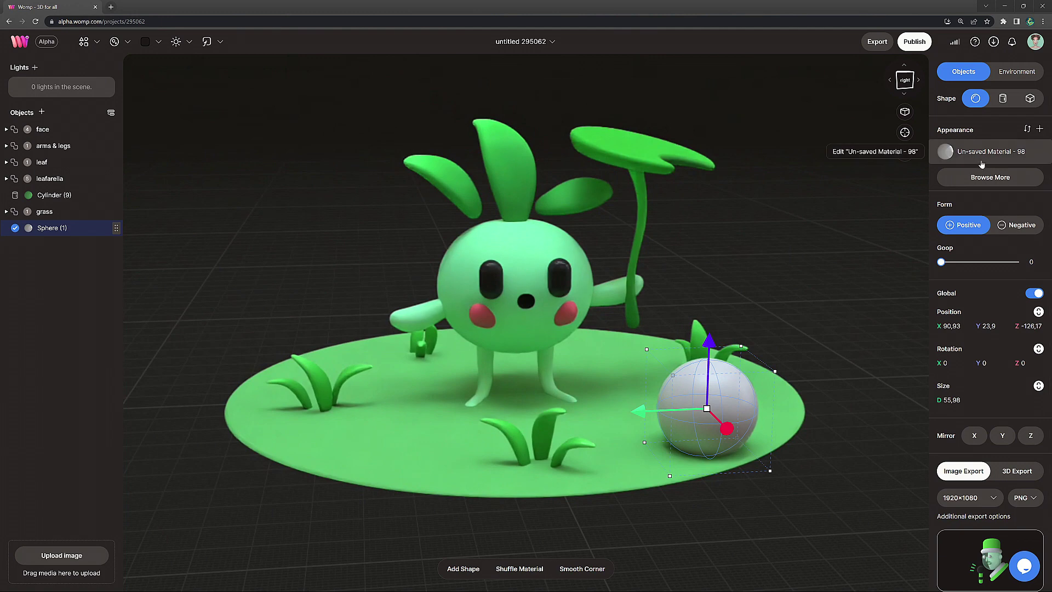
# Give the sphere a light blue glass material with RGB 160, 216, 255, roughness 3 and glass 100.
pyautogui.click(981, 165)
pyautogui.click(908, 245)
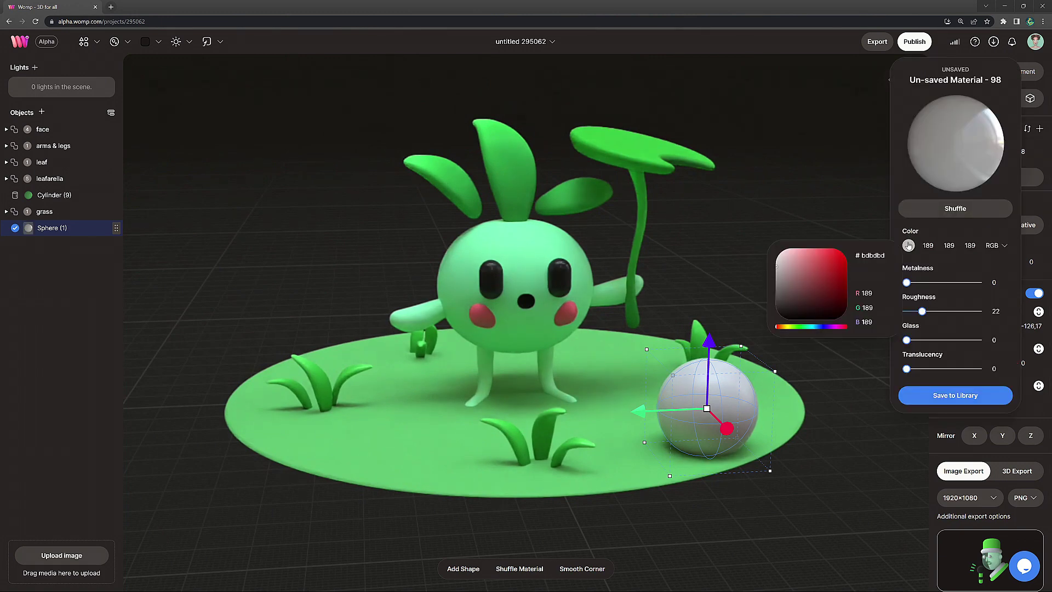
pyautogui.click(815, 327)
pyautogui.click(800, 250)
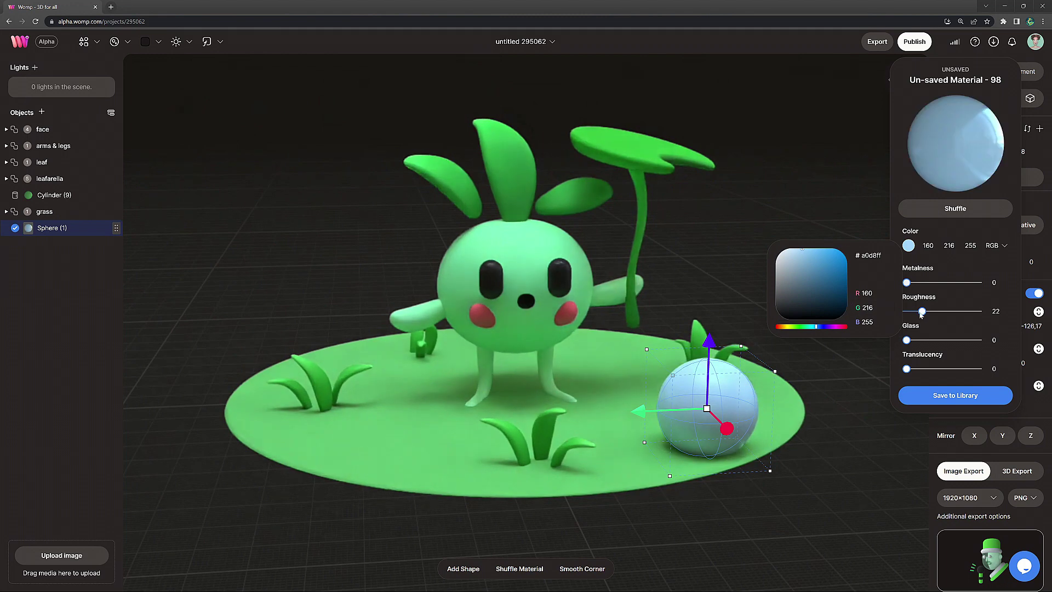
pyautogui.moveTo(921, 311); pyautogui.dragTo(1001, 341)
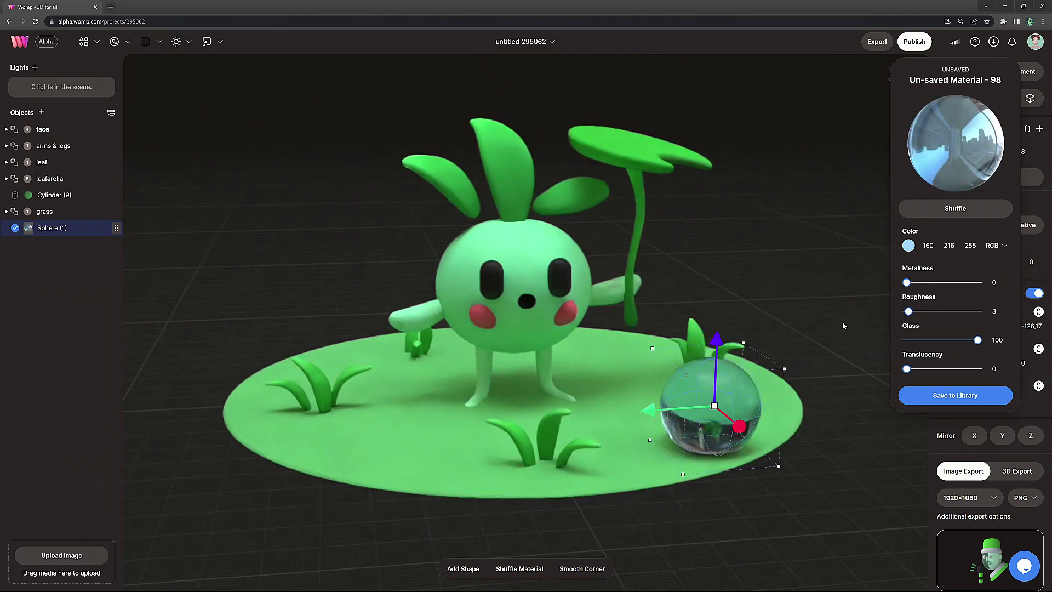
# Sink the glass sphere partly into the platform at about X 101.43, Y 11.31, Z -95.09, sized about 46.42 in diameter.
pyautogui.moveTo(787, 342); pyautogui.dragTo(800, 347, button='right')
pyautogui.moveTo(746, 427); pyautogui.dragTo(729, 411)
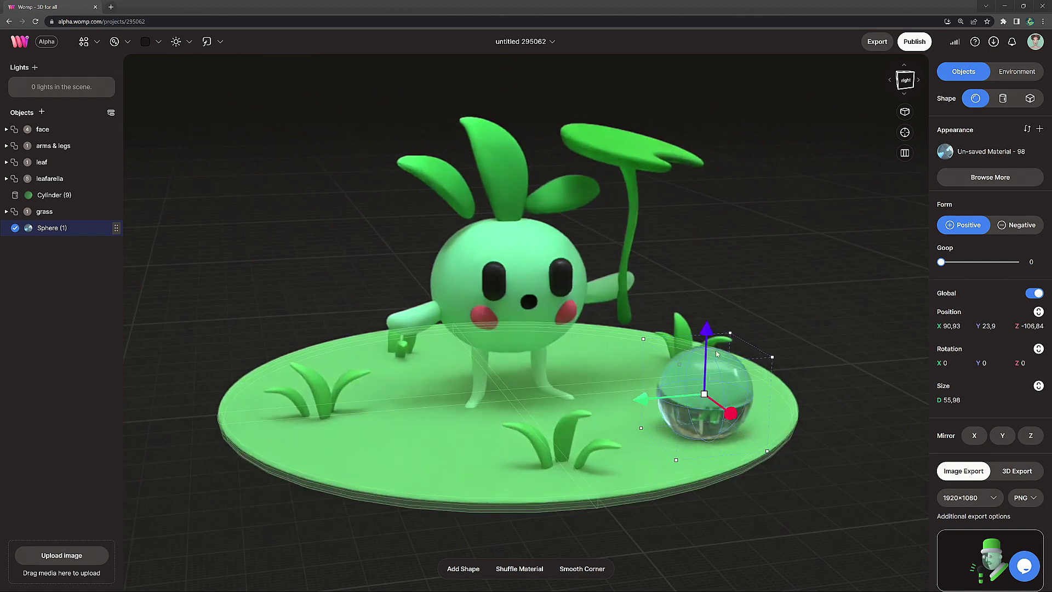
pyautogui.moveTo(706, 330); pyautogui.dragTo(705, 351)
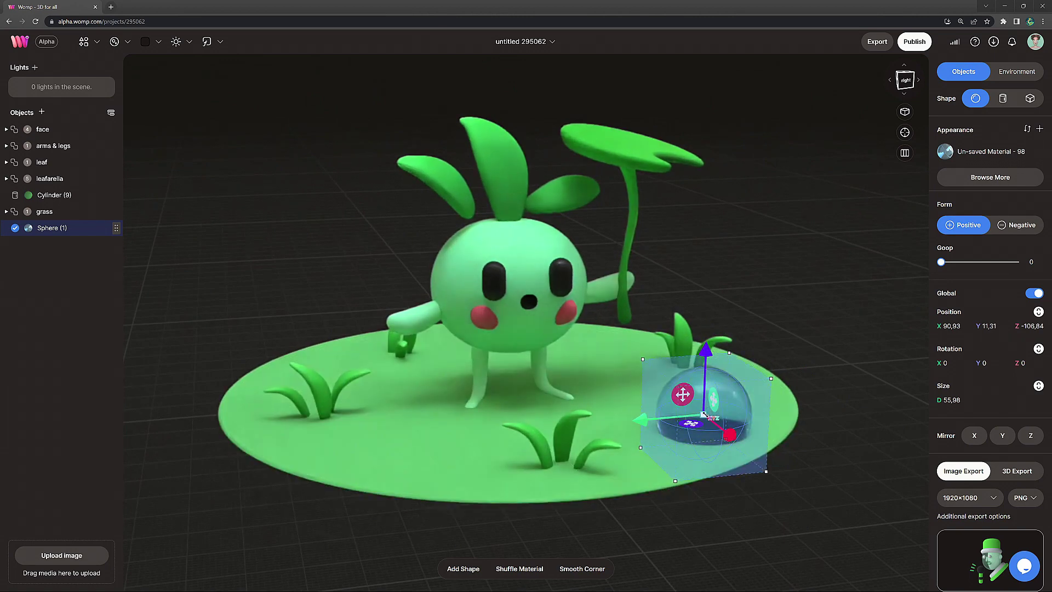
pyautogui.moveTo(704, 414); pyautogui.dragTo(677, 412)
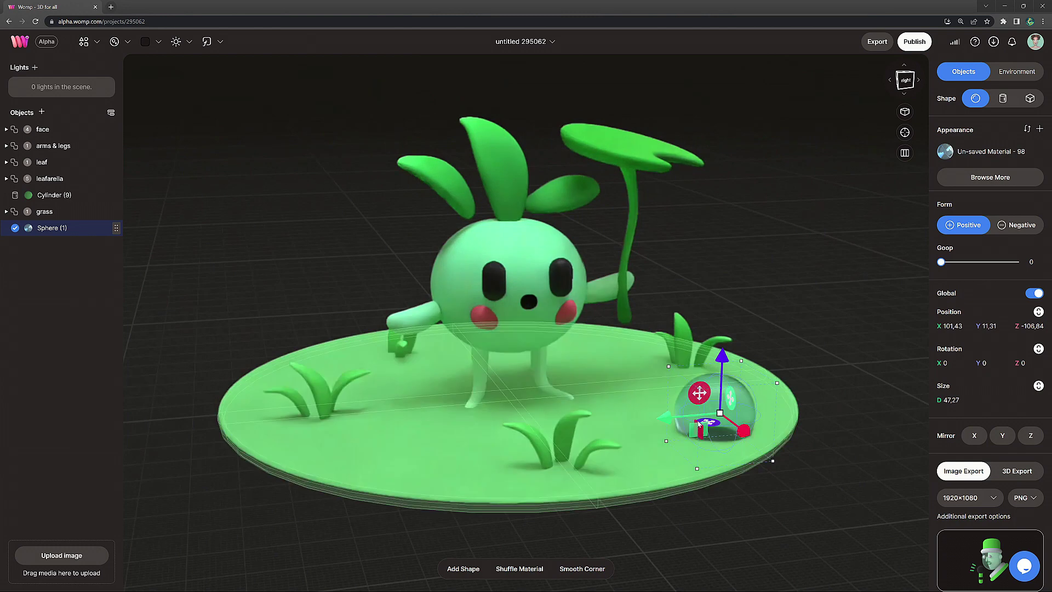
pyautogui.moveTo(702, 414); pyautogui.dragTo(711, 407)
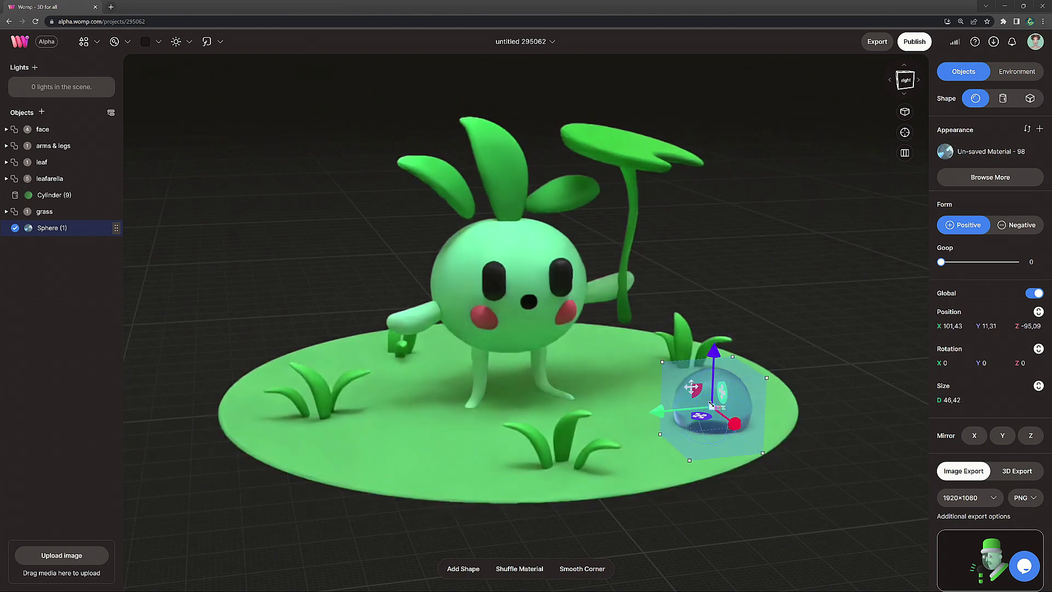
# Duplicate the glass sphere beside itself at about 31.77 in diameter, lower it to Y 4.71 and set its goop to 2.
pyautogui.keyDown('alt'); pyautogui.moveTo(657, 411); pyautogui.dragTo(626, 414); pyautogui.keyUp('alt')
pyautogui.moveTo(632, 364); pyautogui.dragTo(662, 377)
pyautogui.moveTo(634, 411); pyautogui.dragTo(623, 413)
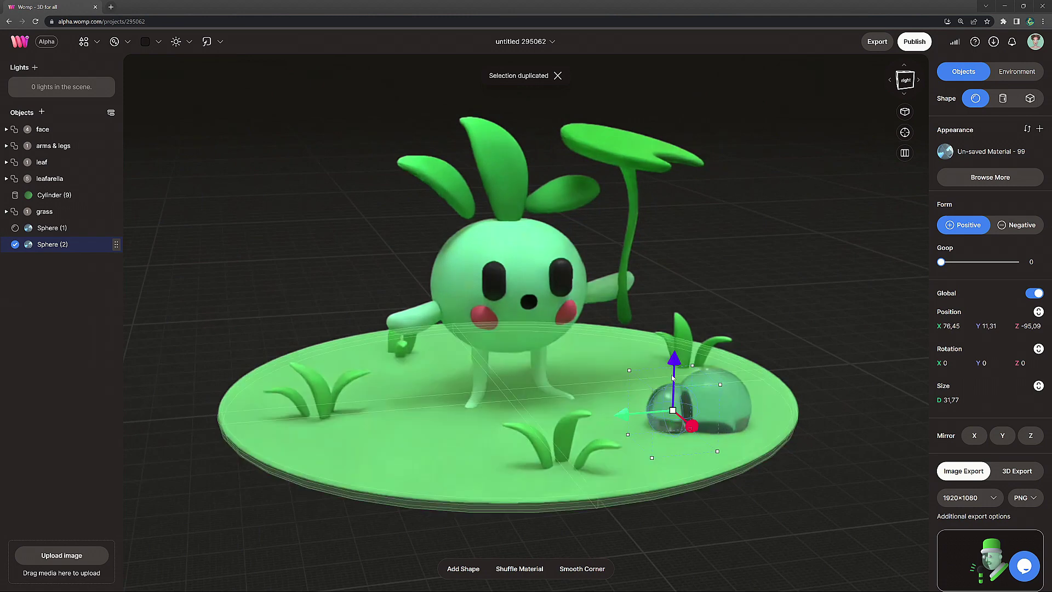
pyautogui.moveTo(672, 378); pyautogui.dragTo(673, 389)
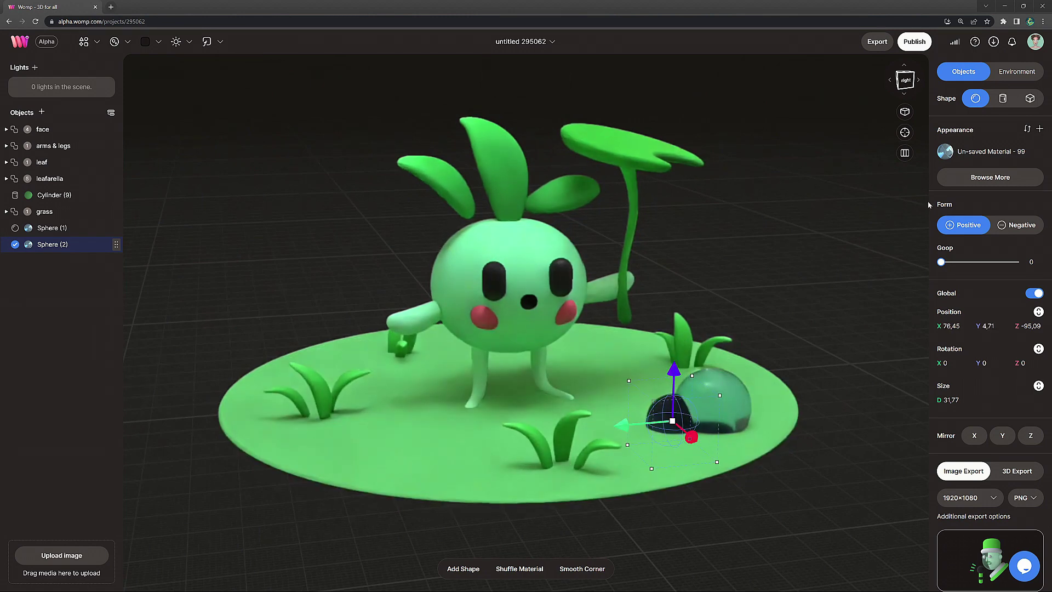
pyautogui.moveTo(940, 261); pyautogui.dragTo(940, 264)
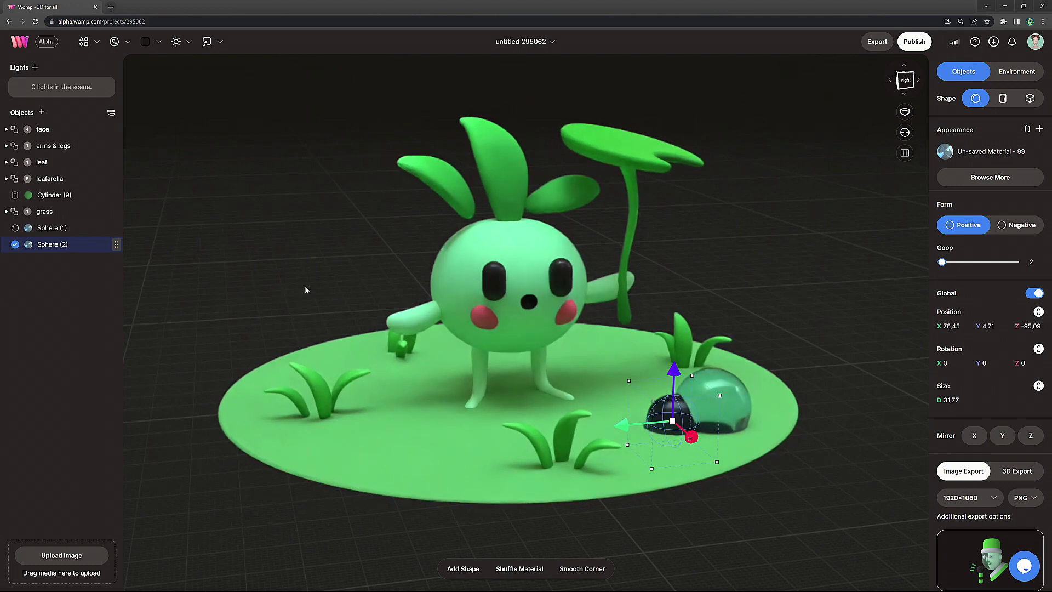
# Group the two glass spheres into a union and name it bubbles.
pyautogui.click(75, 228)
pyautogui.keyDown('shift'); pyautogui.click(71, 244); pyautogui.keyUp('shift')
pyautogui.click(161, 260)
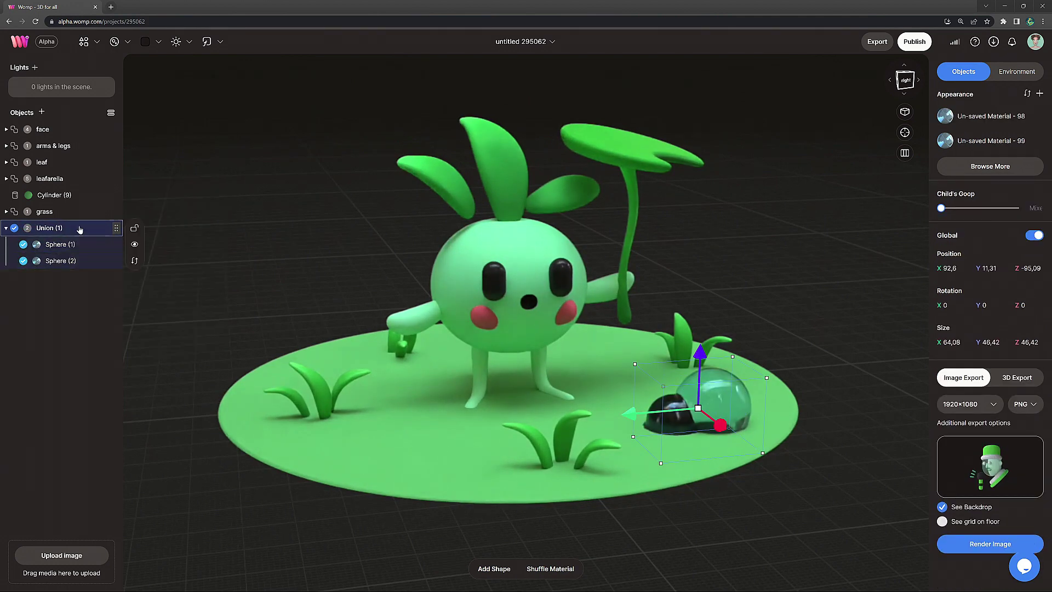
pyautogui.doubleClick(80, 229)
pyautogui.write('bubble')
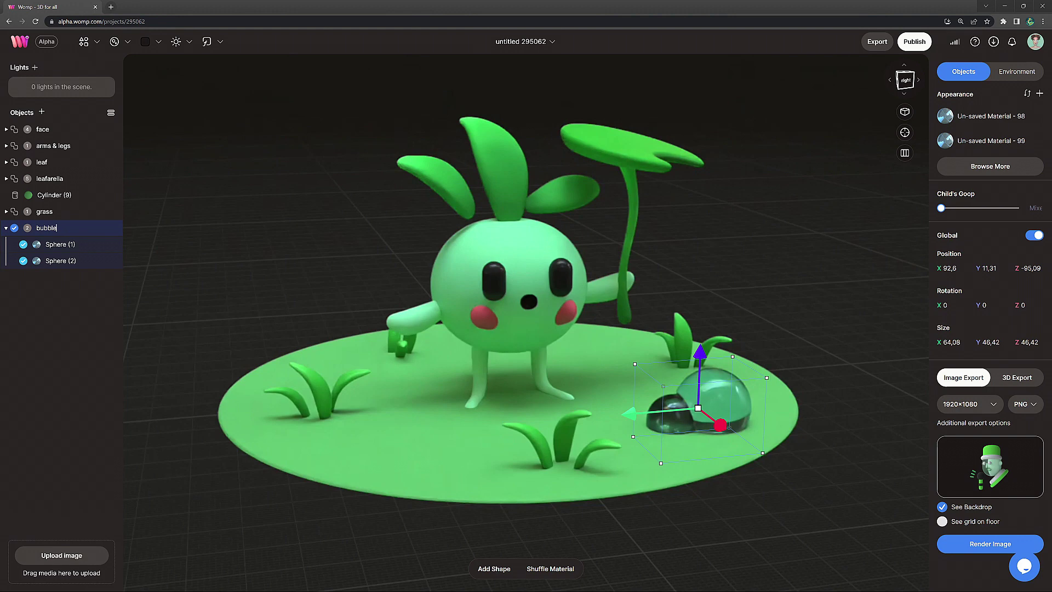
pyautogui.write('s')
pyautogui.press('Return')
pyautogui.click(843, 331)
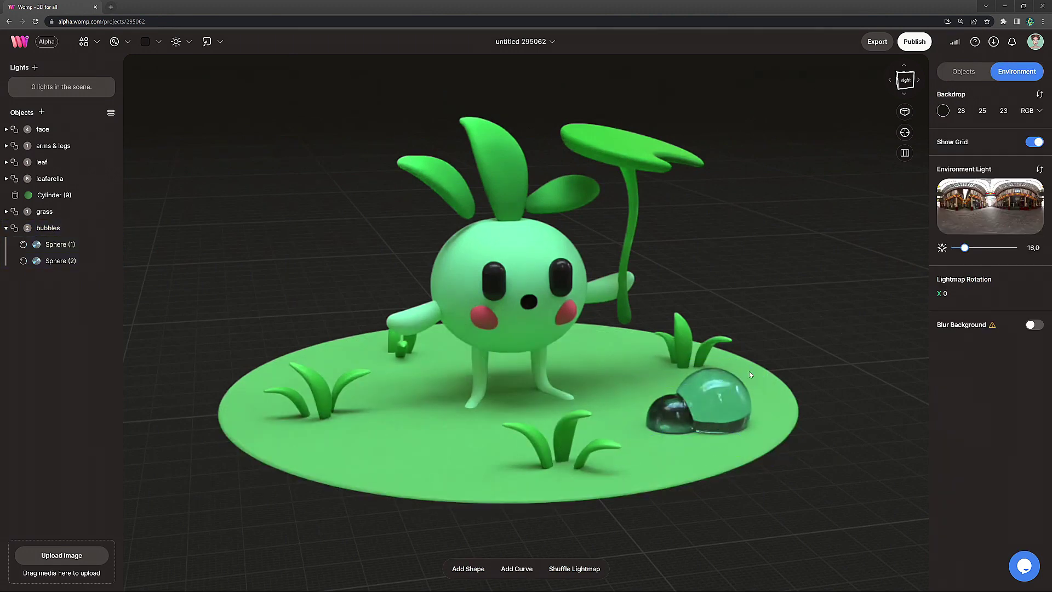
# Duplicate the small bubble and place it across the platform at about X -83.85, Y 6.87, Z -66.02, about 33.91 in diameter.
pyautogui.click(665, 412)
pyautogui.hotkey('ctrl', 'd')
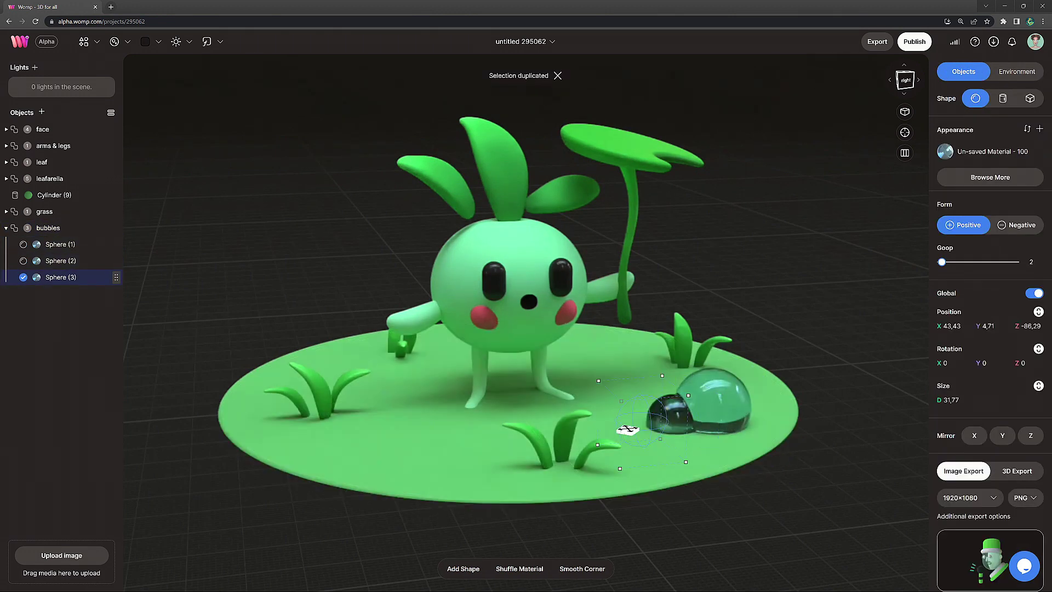
pyautogui.moveTo(627, 429); pyautogui.dragTo(398, 428)
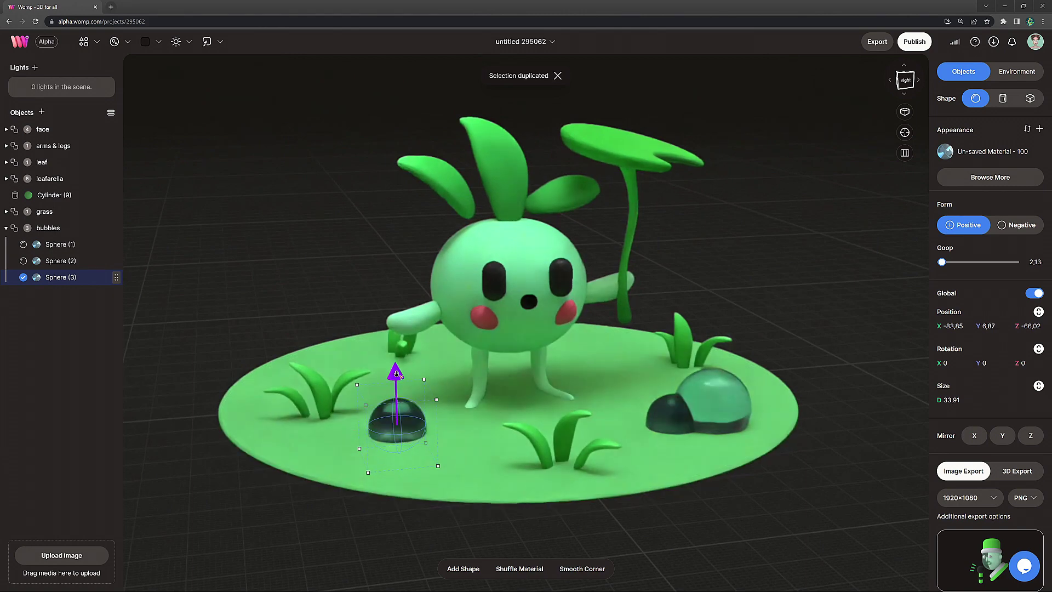
# Duplicate the bubble into floating copies in the air on the side opposite the staff, one about 17.81 in diameter.
pyautogui.hotkey('ctrl', 'd')
pyautogui.moveTo(395, 420); pyautogui.dragTo(328, 160)
pyautogui.hotkey('ctrl', 'd')
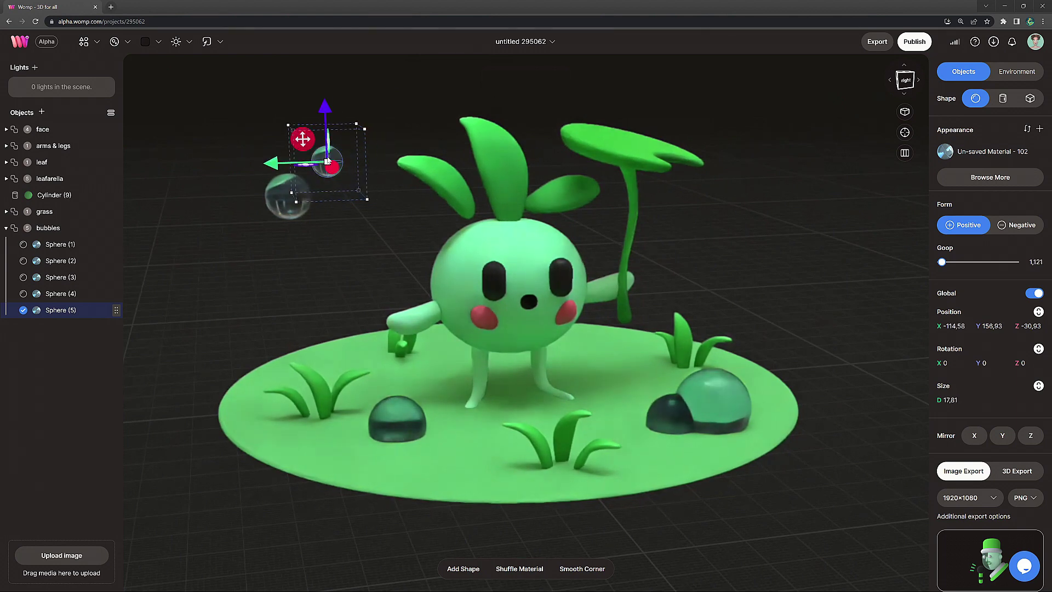
pyautogui.hotkey('ctrl', 'd')
pyautogui.click(835, 273)
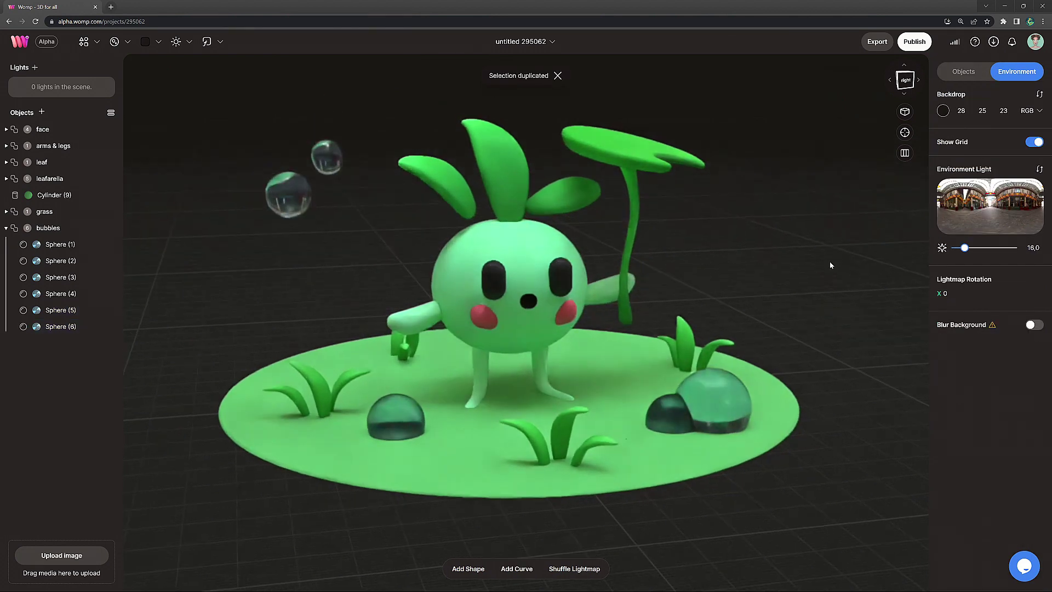
pyautogui.moveTo(829, 265); pyautogui.dragTo(819, 268)
# Duplicate the large bubble and float it beyond the staff at about X 140.89, Y 61.59, Z -15.07, shrunk to about 26.35 in diameter.
pyautogui.click(713, 400)
pyautogui.hotkey('ctrl', 'd')
pyautogui.moveTo(713, 367); pyautogui.dragTo(714, 285)
pyautogui.moveTo(732, 333); pyautogui.dragTo(697, 296)
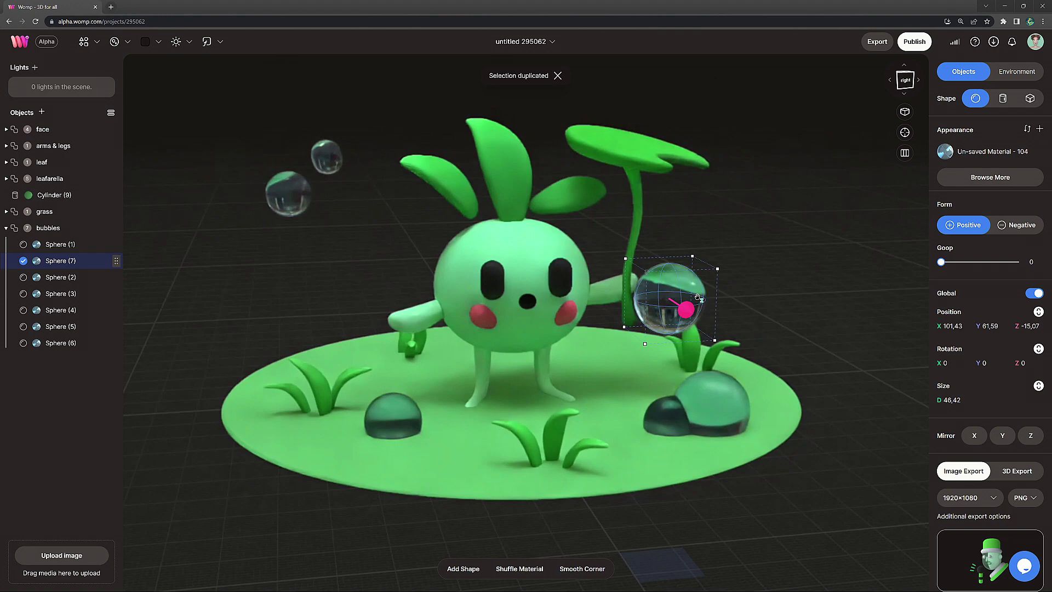
pyautogui.moveTo(619, 300); pyautogui.dragTo(677, 299)
pyautogui.moveTo(683, 258); pyautogui.dragTo(706, 250)
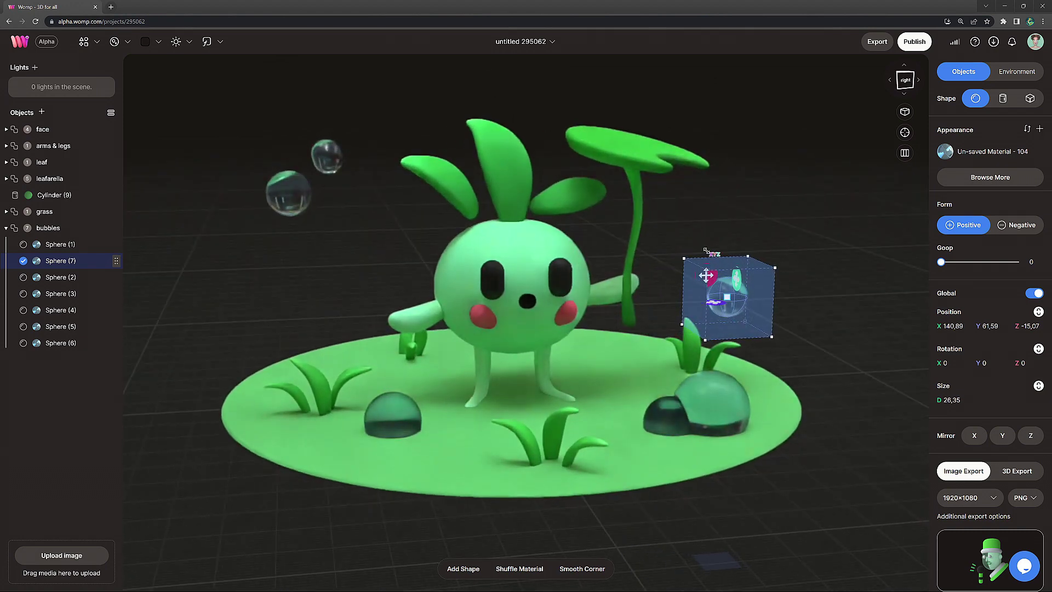
# Duplicate the floating bubble and rest the copy on top of the staff's leaf, about 26.07 in diameter.
pyautogui.hotkey('ctrl', 'd')
pyautogui.moveTo(726, 296); pyautogui.dragTo(617, 144)
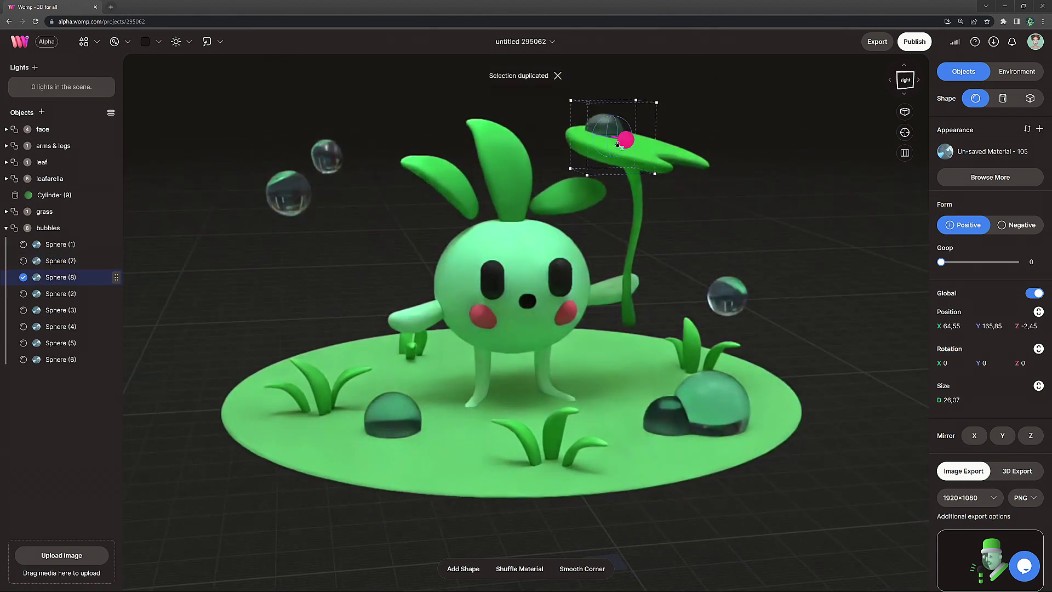
pyautogui.moveTo(556, 137)
pyautogui.mouseDown()
pyautogui.moveTo(546, 137)
pyautogui.moveTo(559, 122)
pyautogui.moveTo(597, 154)
pyautogui.moveTo(567, 129)
pyautogui.mouseUp()
# Duplicate the leaf bubble into droplets at the staff leaf's edge and increase the goop to blend them.
pyautogui.hotkey('ctrl', 'd')
pyautogui.moveTo(940, 262); pyautogui.dragTo(949, 262)
pyautogui.moveTo(548, 114); pyautogui.dragTo(554, 136)
pyautogui.hotkey('ctrl', 'd')
pyautogui.click(791, 131)
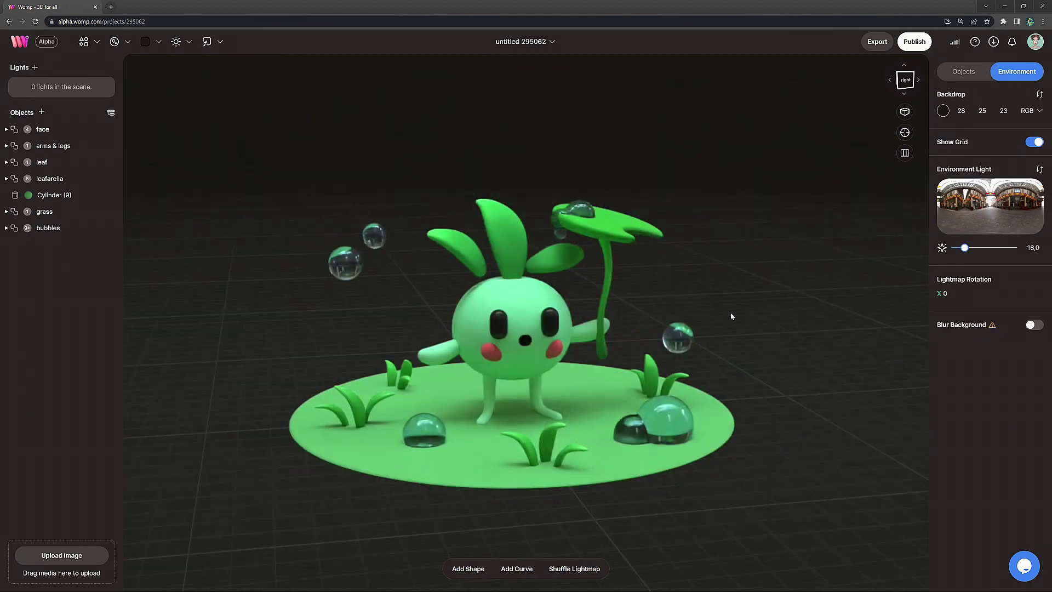
# Hide the grid and create a new muted dark-blue backdrop with RGB 58, 86, 119.
pyautogui.moveTo(730, 313)
pyautogui.mouseDown()
pyautogui.moveTo(783, 313)
pyautogui.moveTo(688, 305)
pyautogui.moveTo(746, 321)
pyautogui.moveTo(730, 321)
pyautogui.mouseUp()
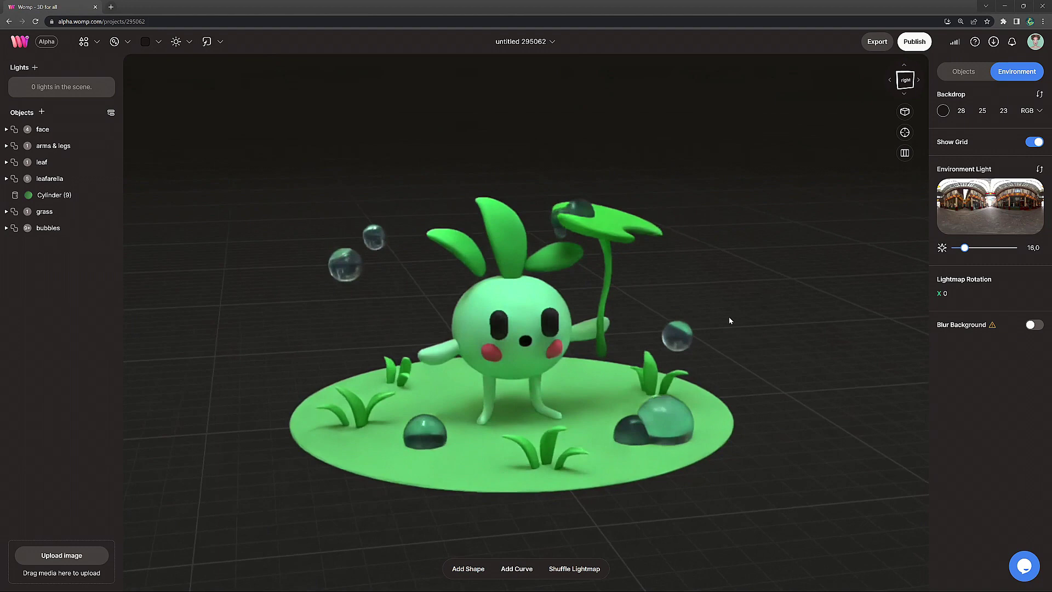
pyautogui.click(1034, 142)
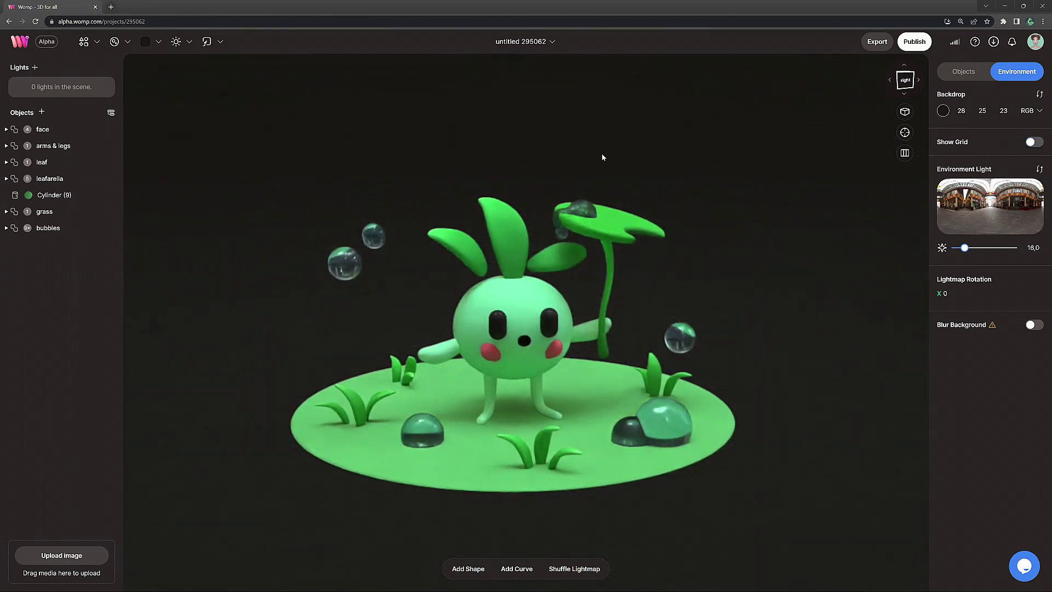
pyautogui.click(146, 42)
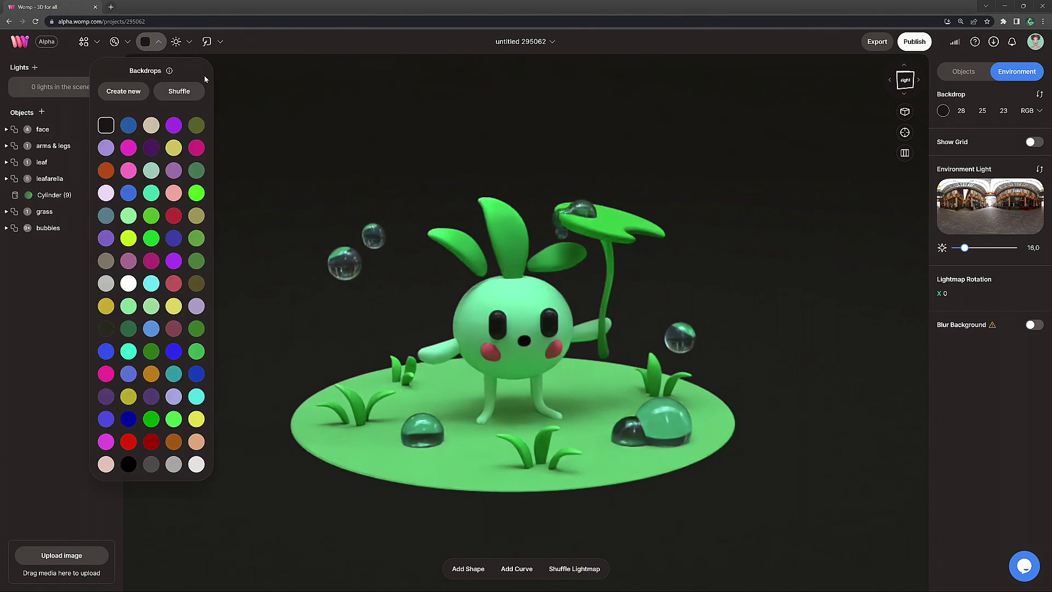
pyautogui.click(123, 91)
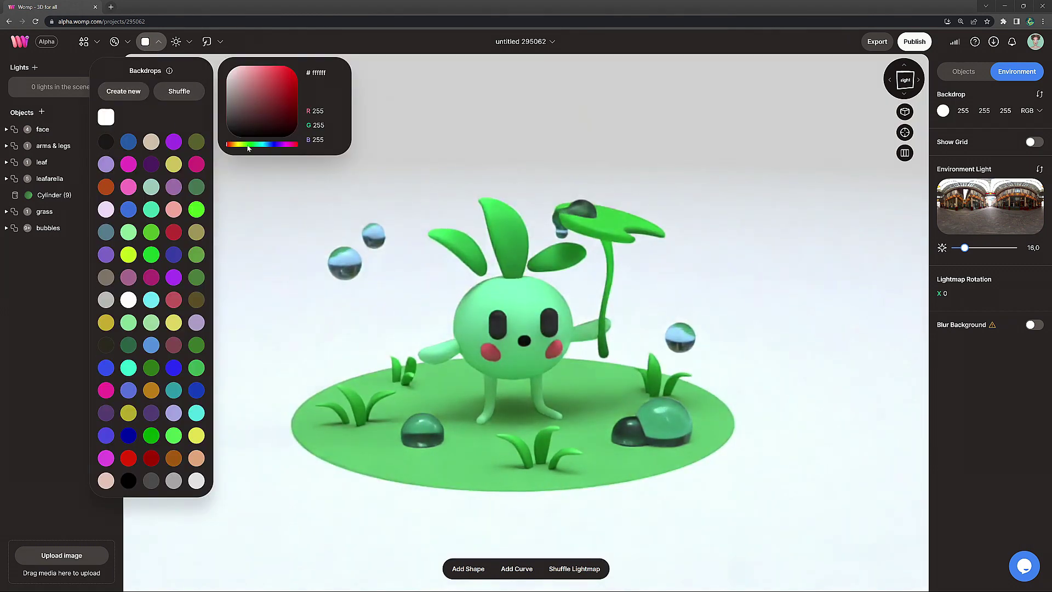
pyautogui.moveTo(247, 148); pyautogui.dragTo(269, 145)
pyautogui.click(254, 96)
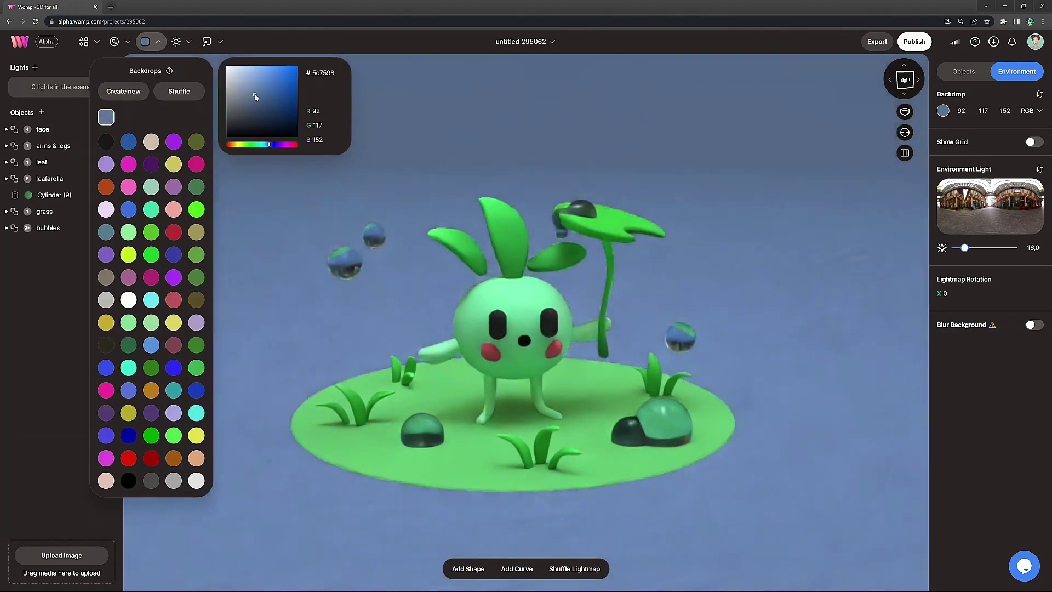
pyautogui.moveTo(255, 96); pyautogui.dragTo(261, 103)
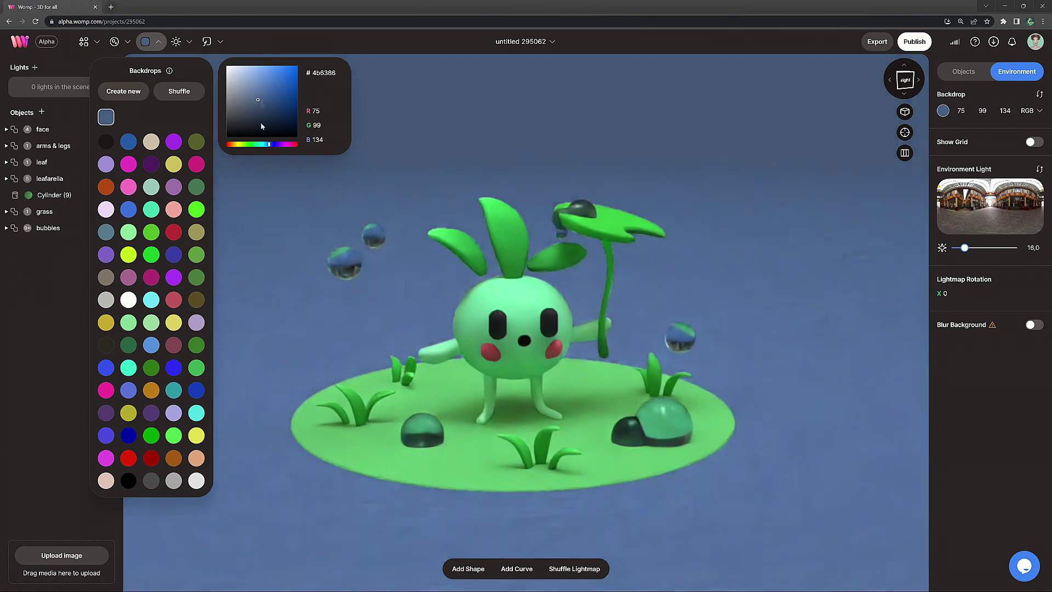
pyautogui.click(263, 106)
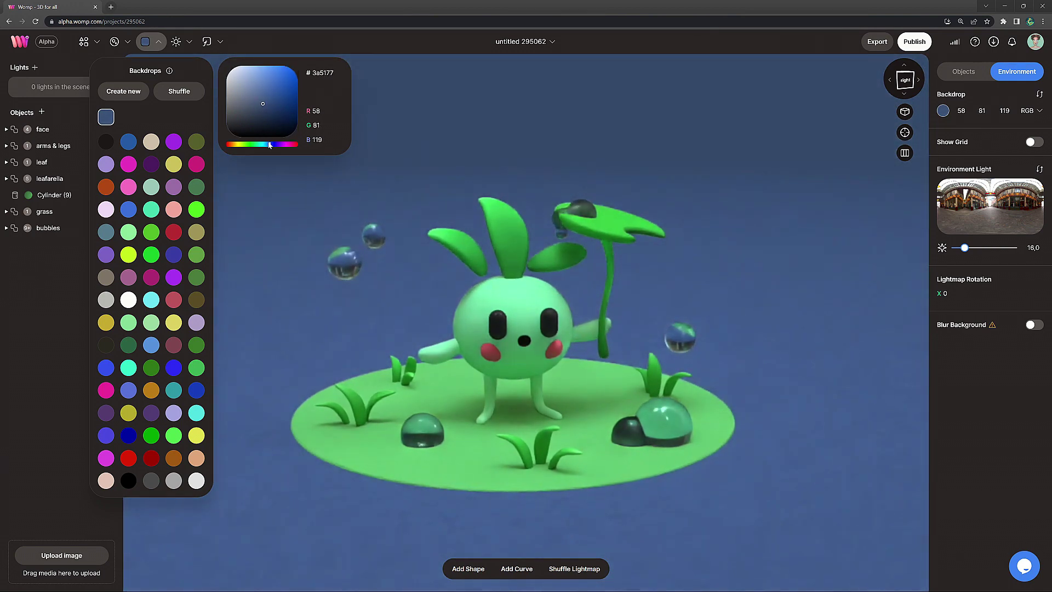
pyautogui.moveTo(269, 146); pyautogui.dragTo(269, 147)
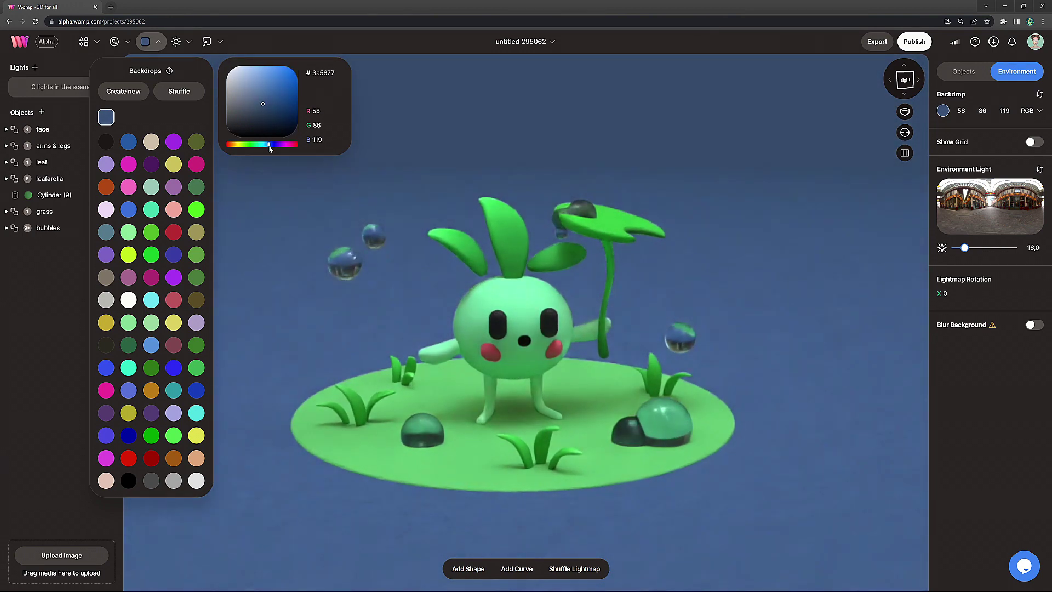
pyautogui.click(472, 171)
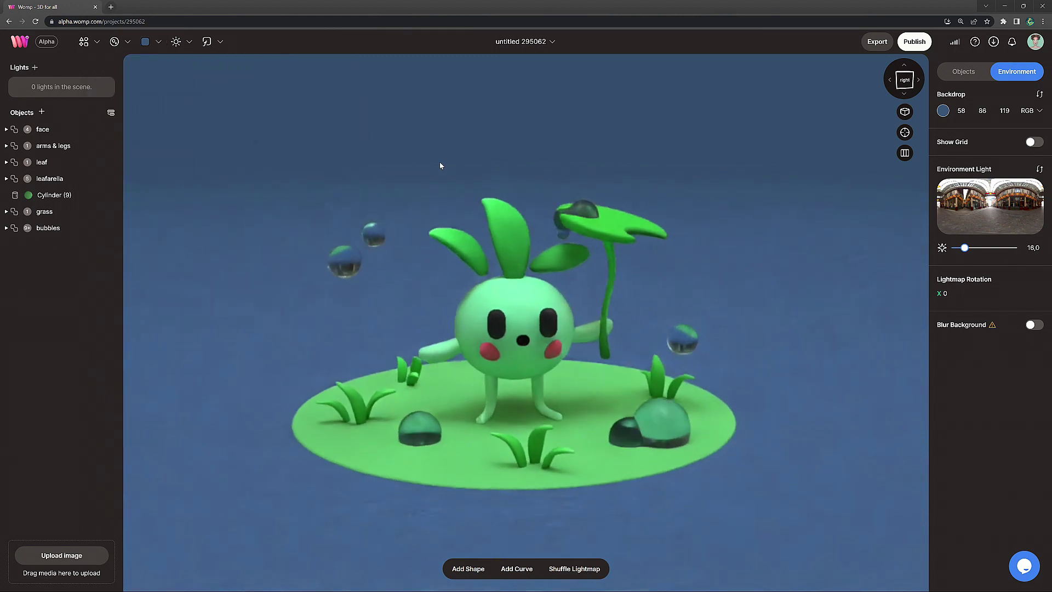
# Try the Aft Lounge, Auto Service, Autoshop, Basement Boxing and Birchwood environment lights on the scene.
pyautogui.click(975, 212)
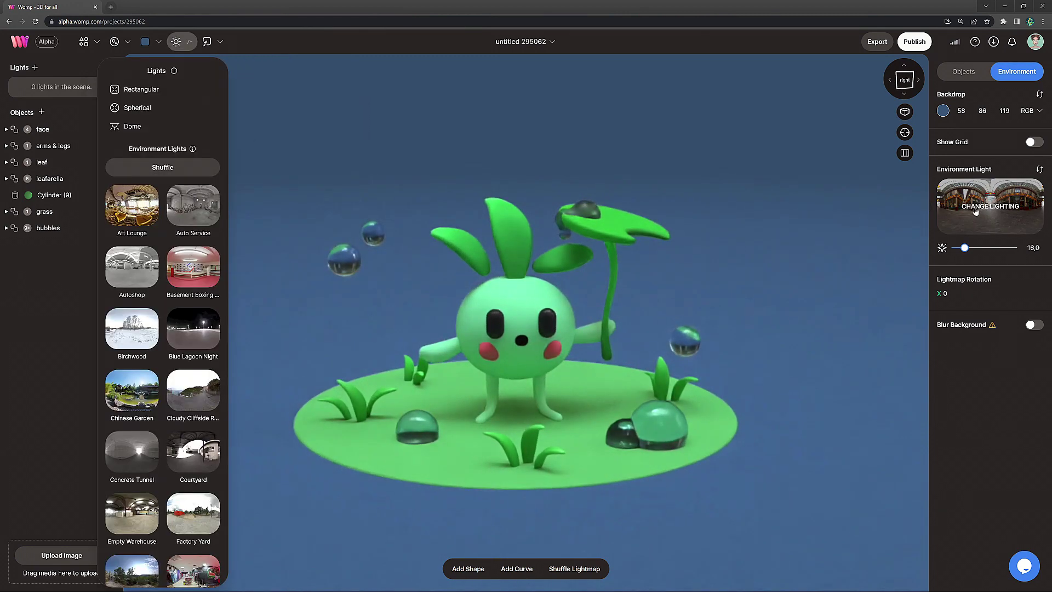
pyautogui.click(144, 211)
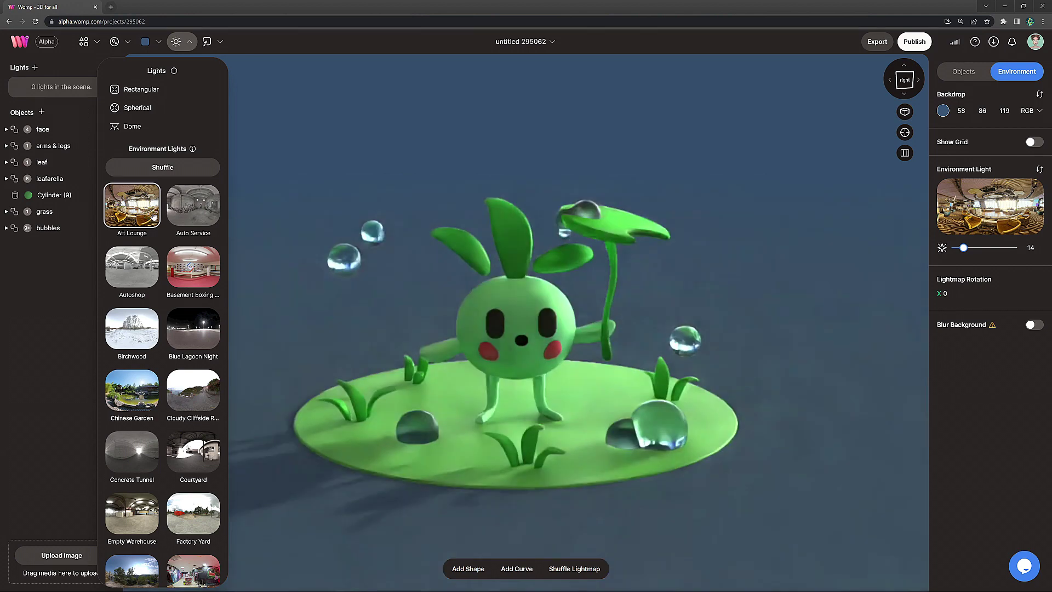
pyautogui.click(188, 220)
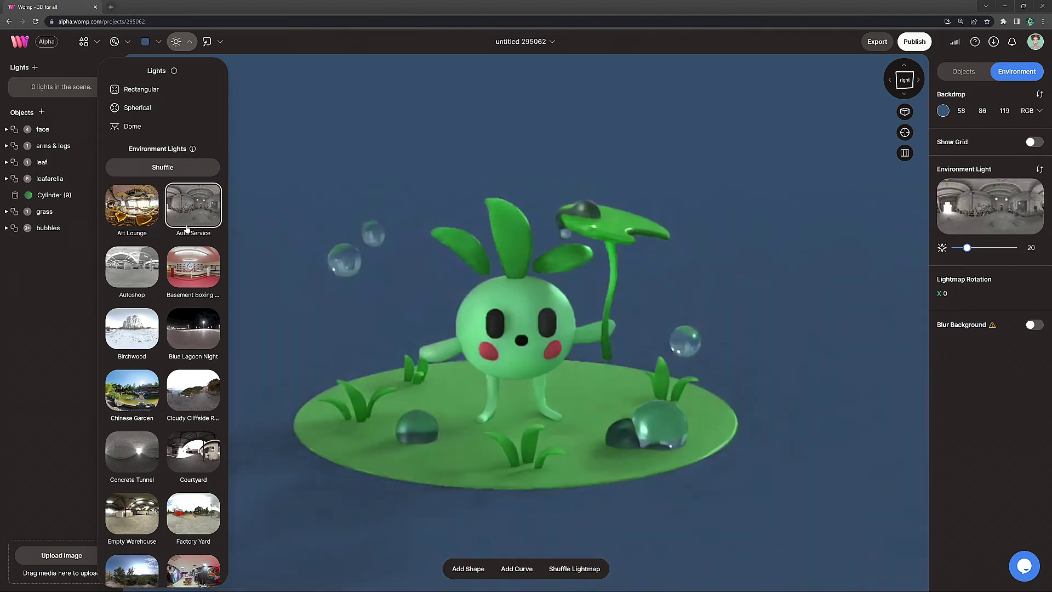
pyautogui.click(145, 271)
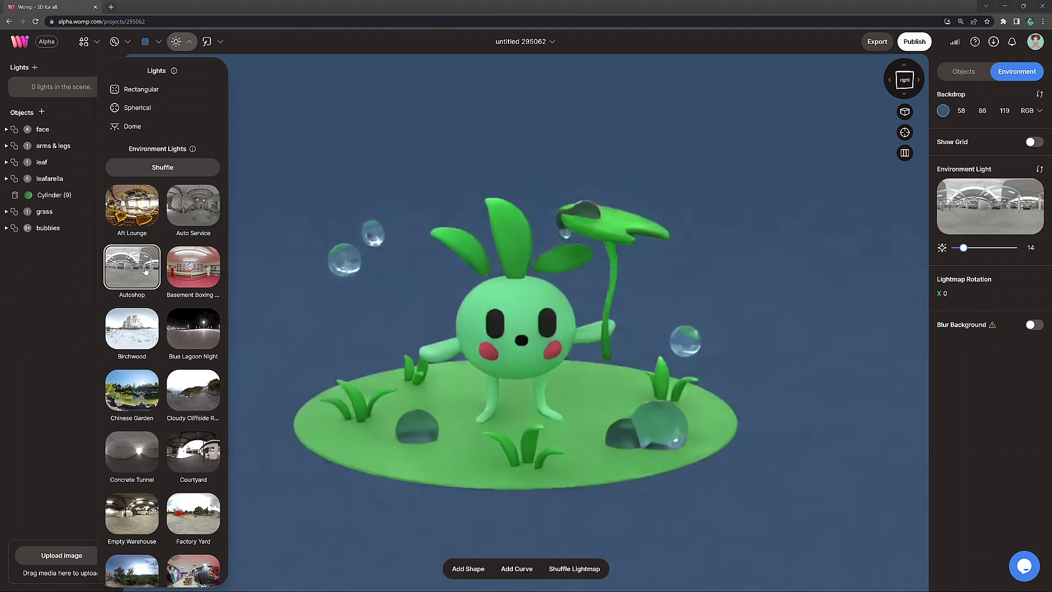
pyautogui.click(202, 277)
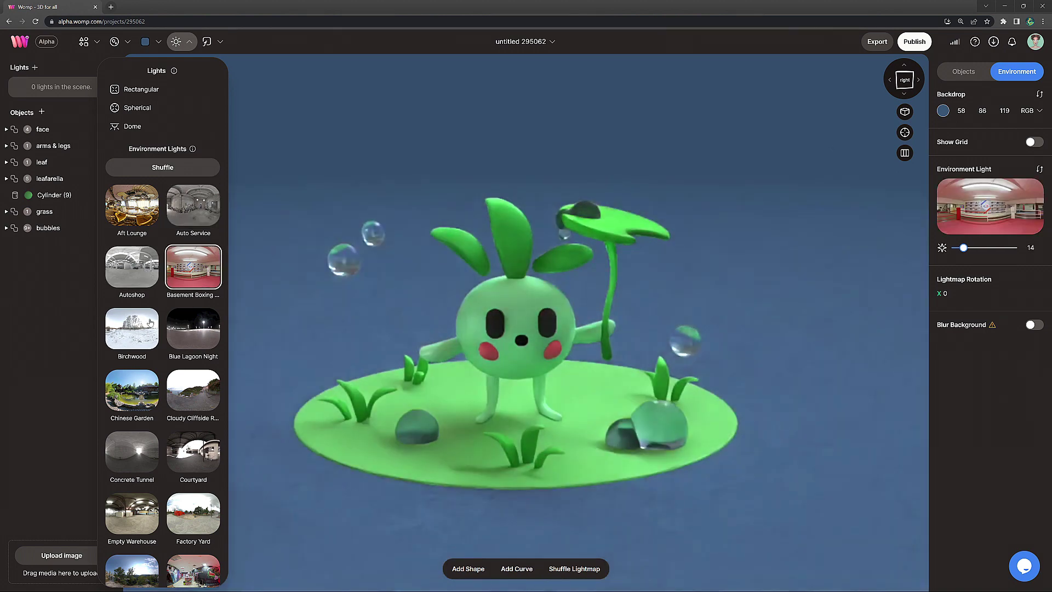
pyautogui.click(145, 325)
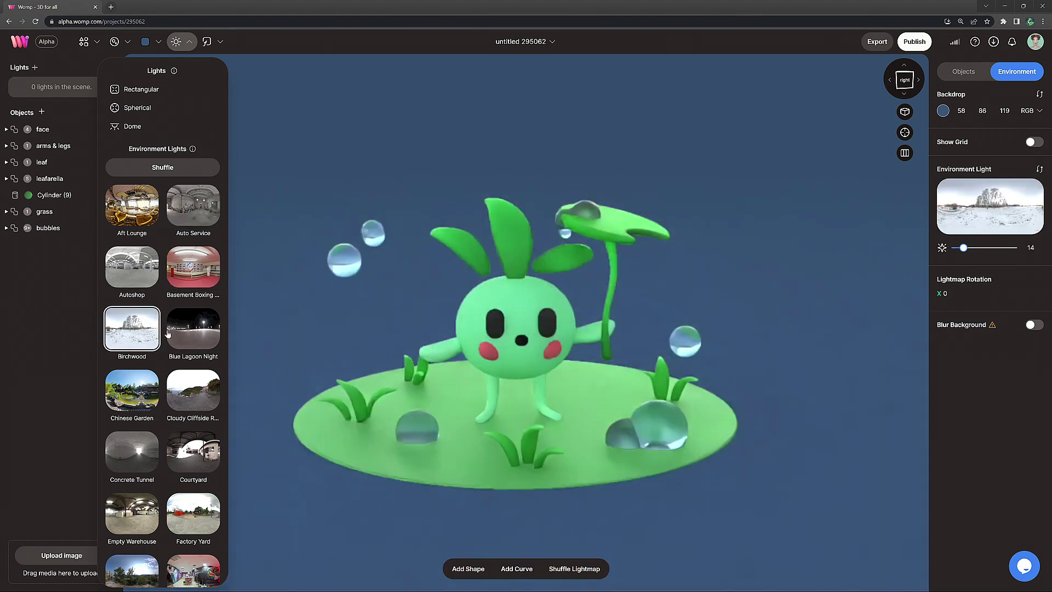
# Light the scene with the Pink Sunrise environment at an intensity of 27.
pyautogui.scroll(-7, 195, 334)
pyautogui.click(193, 411)
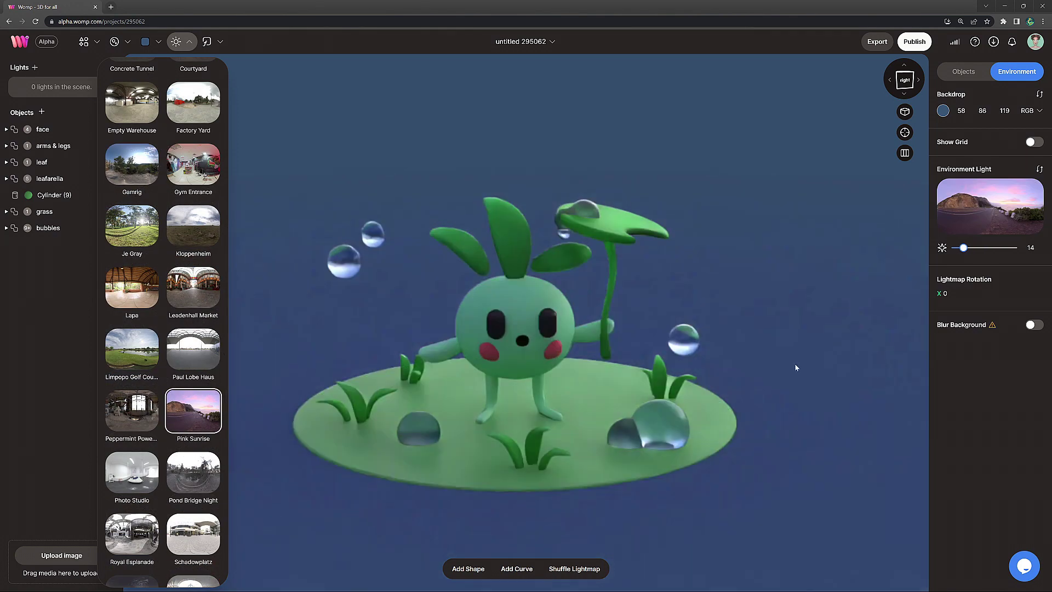
pyautogui.moveTo(964, 249); pyautogui.dragTo(970, 249)
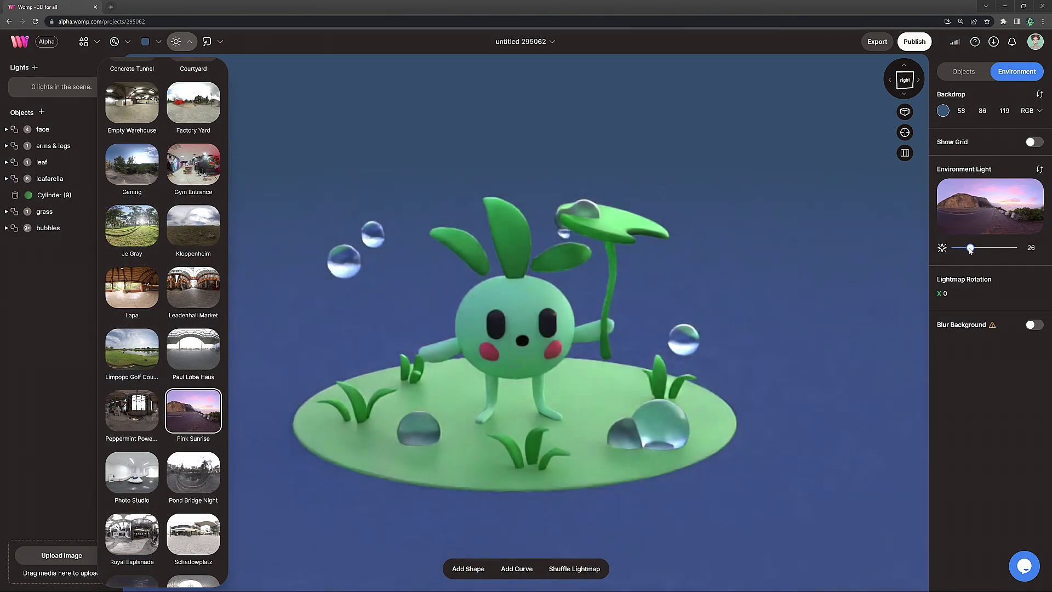
pyautogui.click(923, 259)
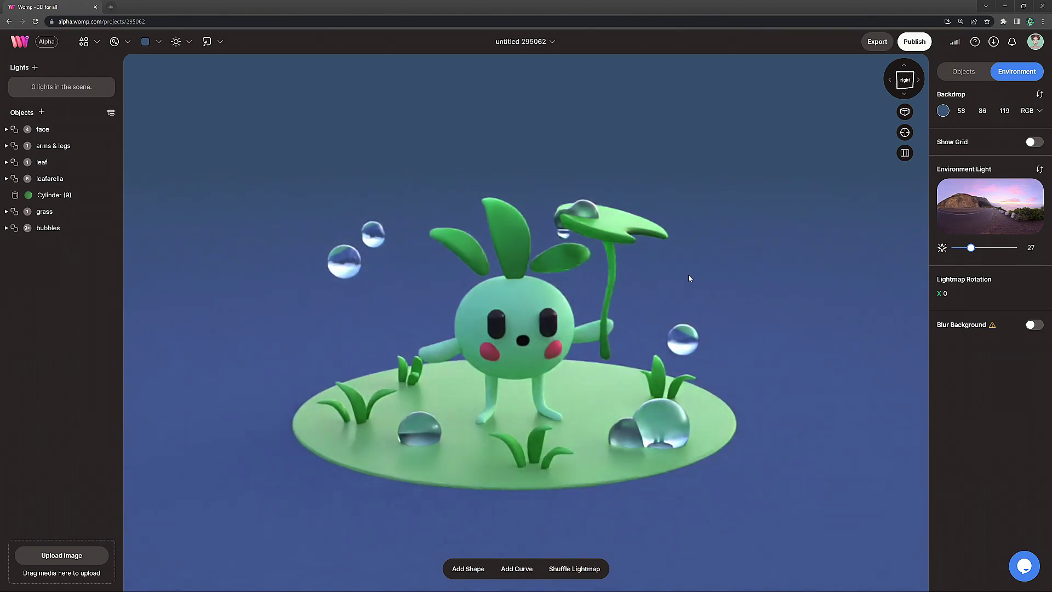
# Add a spherical light and raise it above the character's head leaves, at about X -1.21, Y 7.78, Z 0.33.
pyautogui.click(175, 44)
pyautogui.click(137, 107)
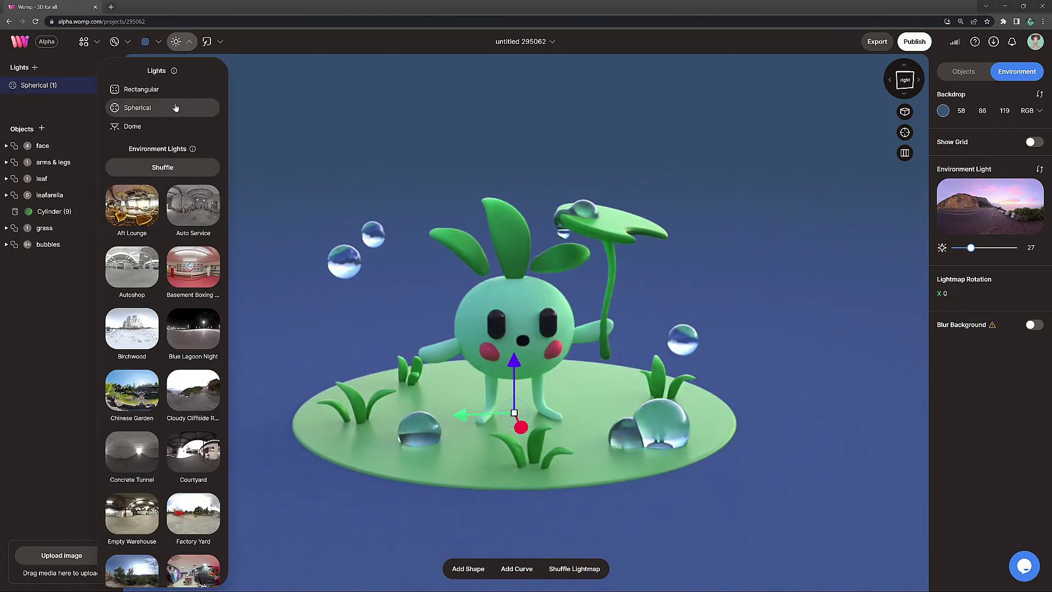
pyautogui.moveTo(513, 360); pyautogui.dragTo(514, 131)
pyautogui.moveTo(524, 194); pyautogui.dragTo(492, 191)
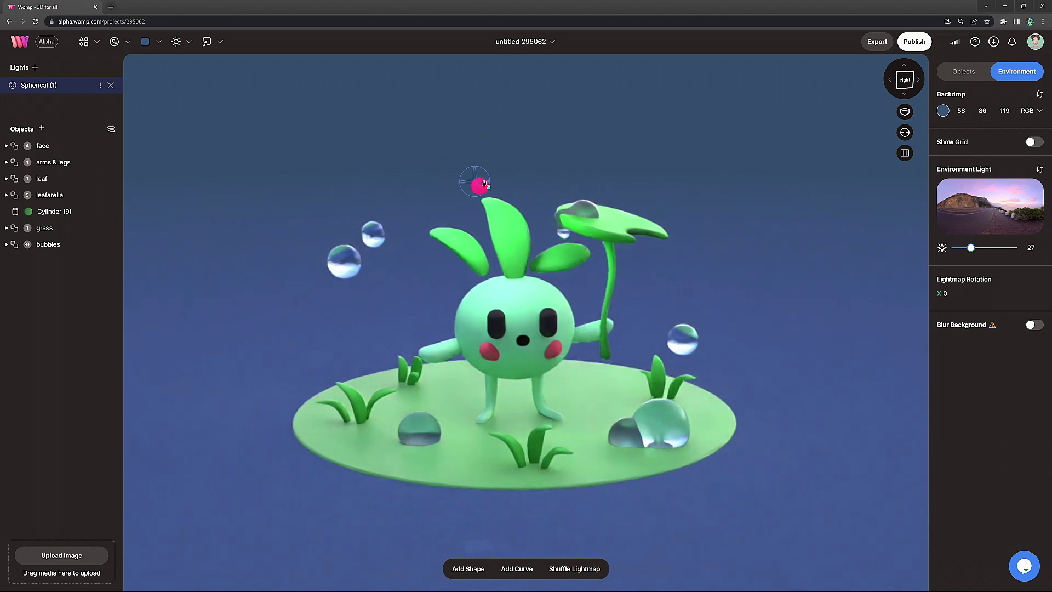
# Colour the spherical light bright green, RGB 24, 255, 0, and set its luminance to about 44.
pyautogui.click(99, 88)
pyautogui.click(94, 173)
pyautogui.click(139, 253)
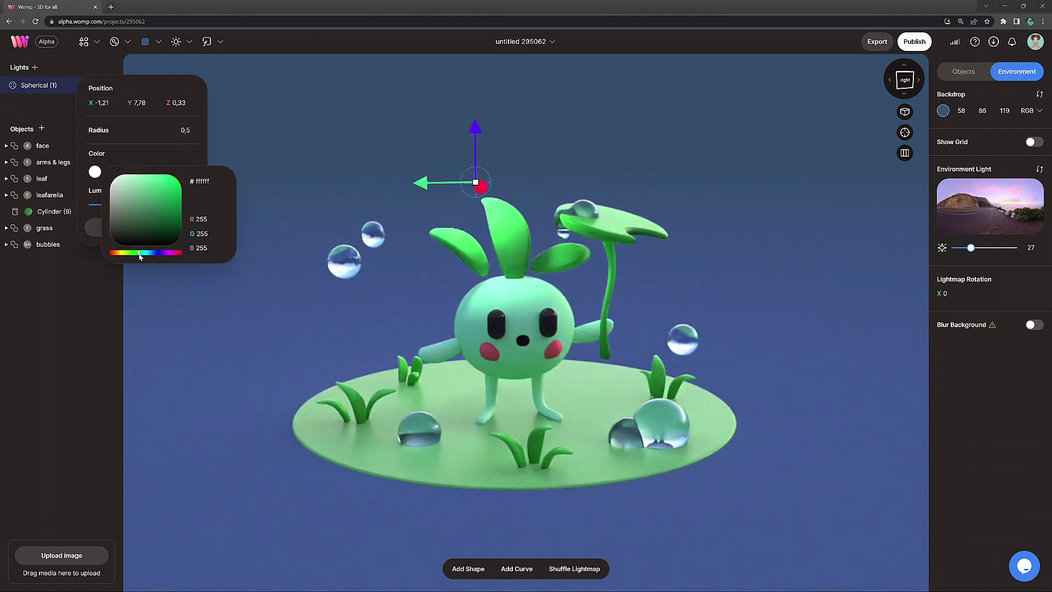
pyautogui.moveTo(151, 208); pyautogui.dragTo(184, 172)
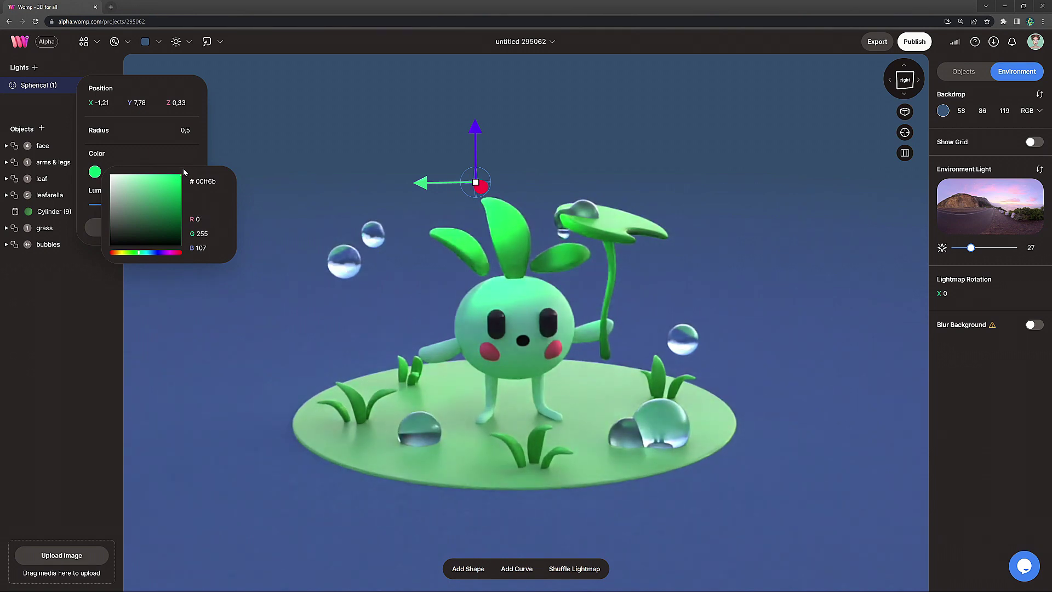
pyautogui.moveTo(132, 256); pyautogui.dragTo(134, 256)
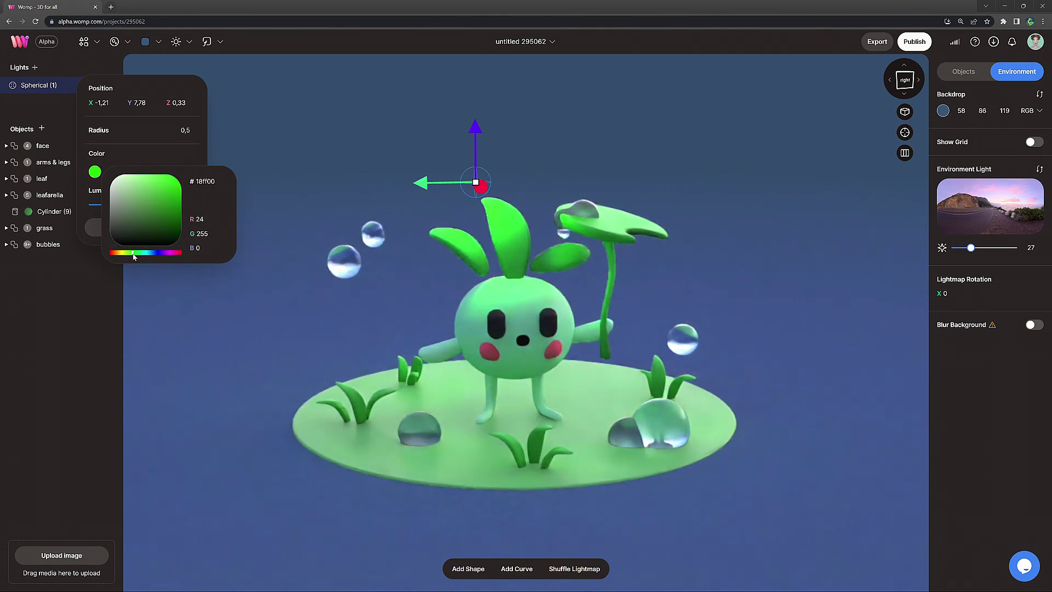
pyautogui.click(149, 164)
pyautogui.moveTo(128, 205); pyautogui.dragTo(124, 205)
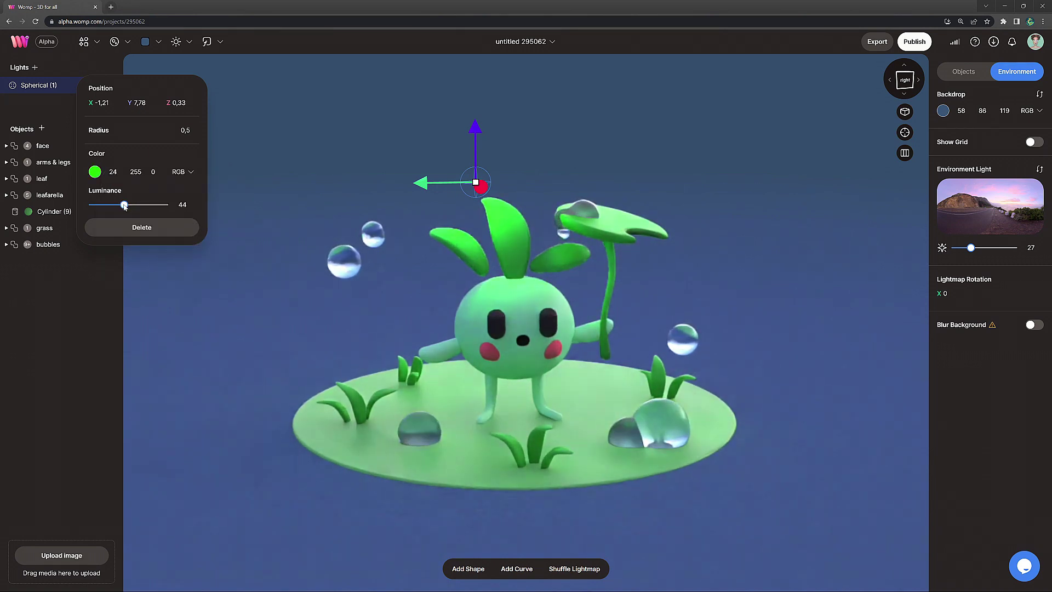
# Duplicate the green light twice and place the second copy low over the grass opposite the staff, at about X -3.86, Y 2.09, Z -3.49.
pyautogui.moveTo(480, 185); pyautogui.dragTo(485, 190)
pyautogui.moveTo(622, 404); pyautogui.dragTo(624, 406)
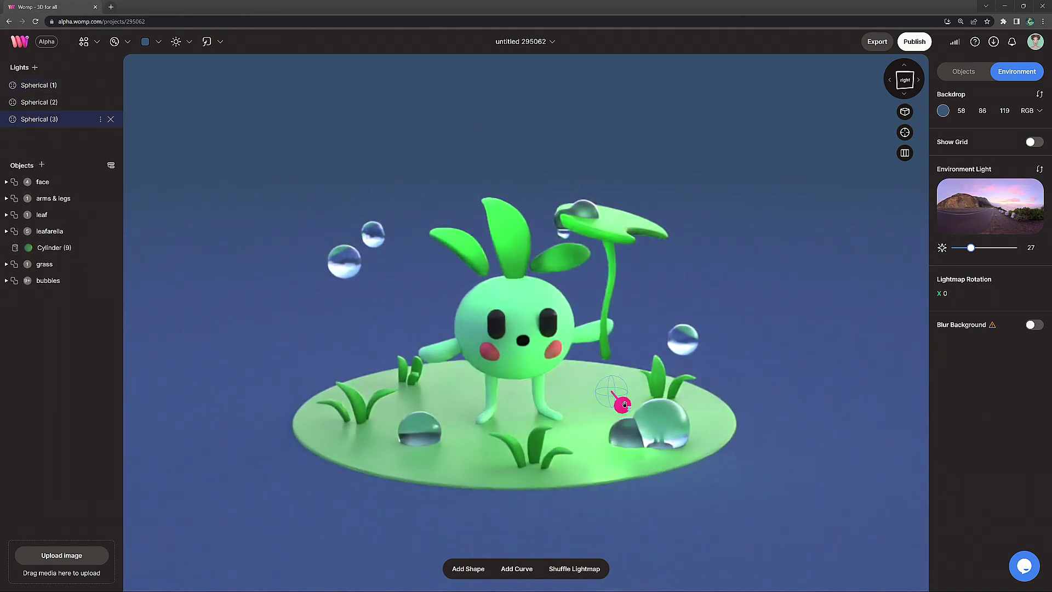
pyautogui.moveTo(557, 393); pyautogui.dragTo(340, 372)
pyautogui.moveTo(392, 349); pyautogui.dragTo(393, 336)
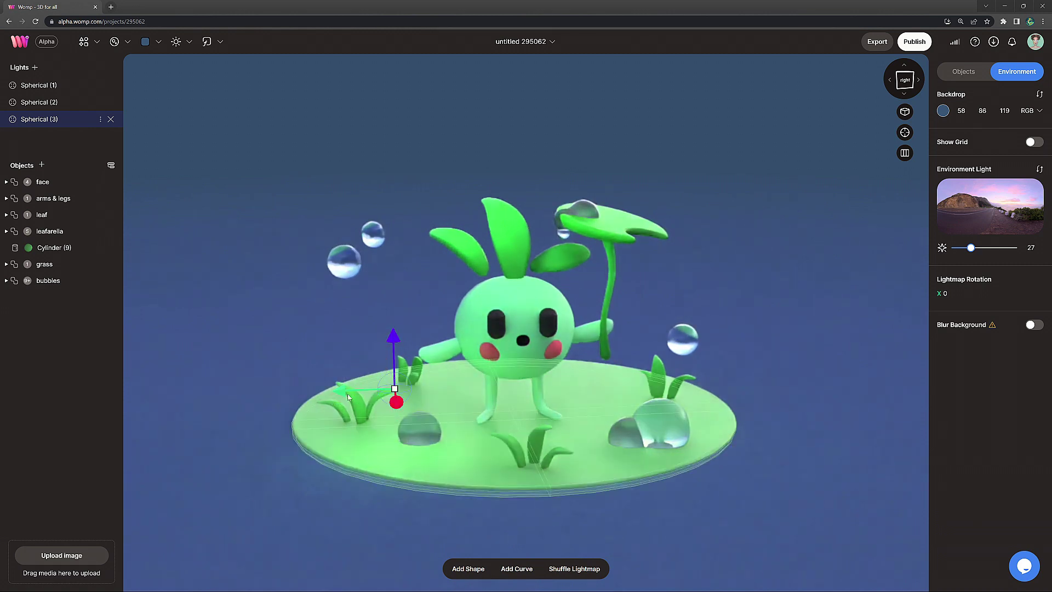
pyautogui.moveTo(342, 390); pyautogui.dragTo(415, 399)
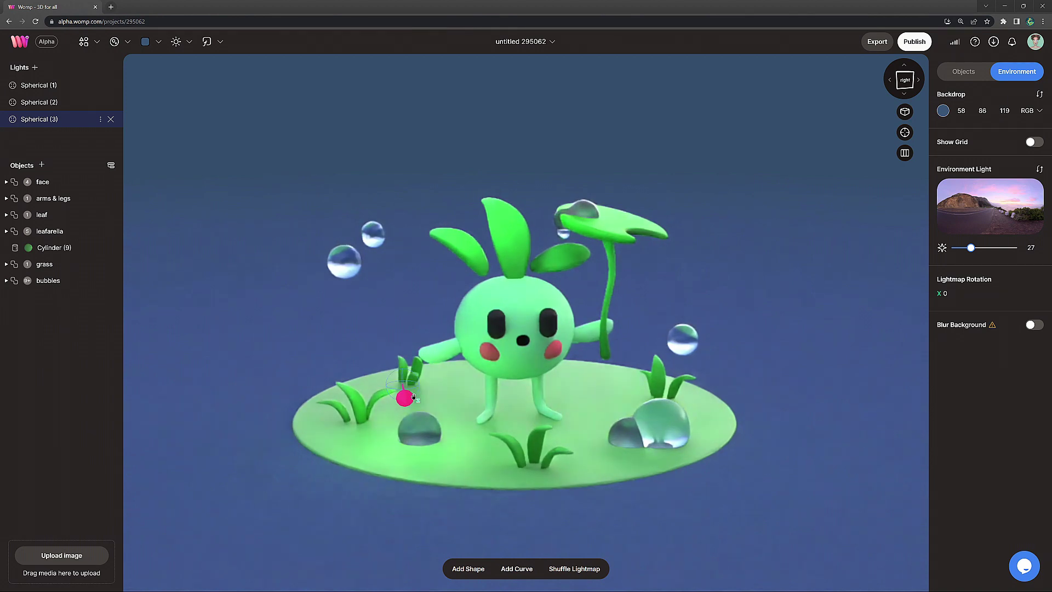
# Recolour the low spherical light near the grass opposite the staff to a light blue-violet.
pyautogui.click(99, 120)
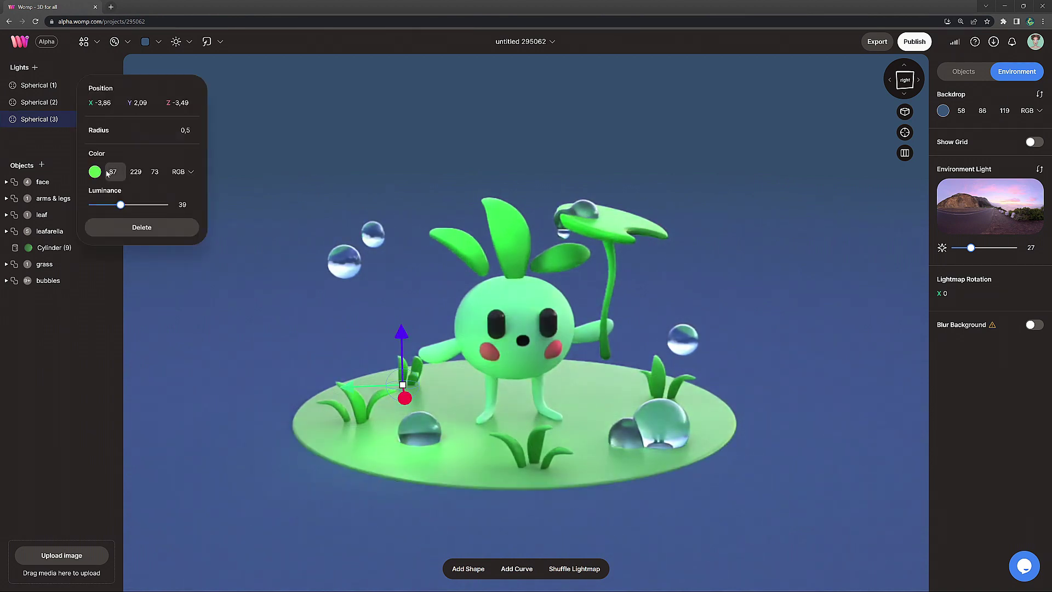
pyautogui.click(95, 171)
pyautogui.moveTo(148, 256); pyautogui.dragTo(156, 254)
pyautogui.click(148, 177)
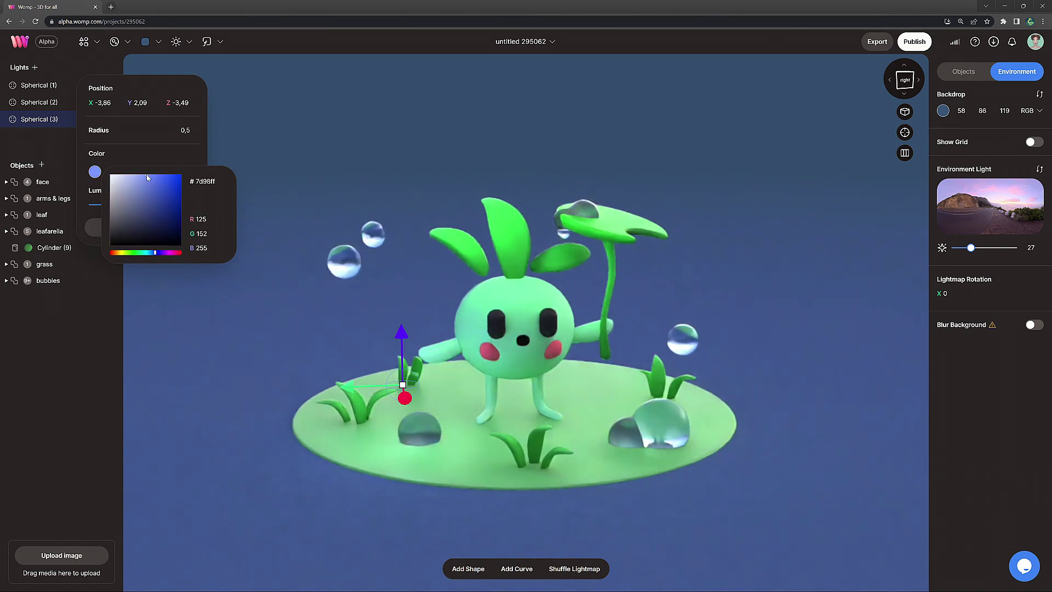
pyautogui.moveTo(174, 254); pyautogui.dragTo(160, 254)
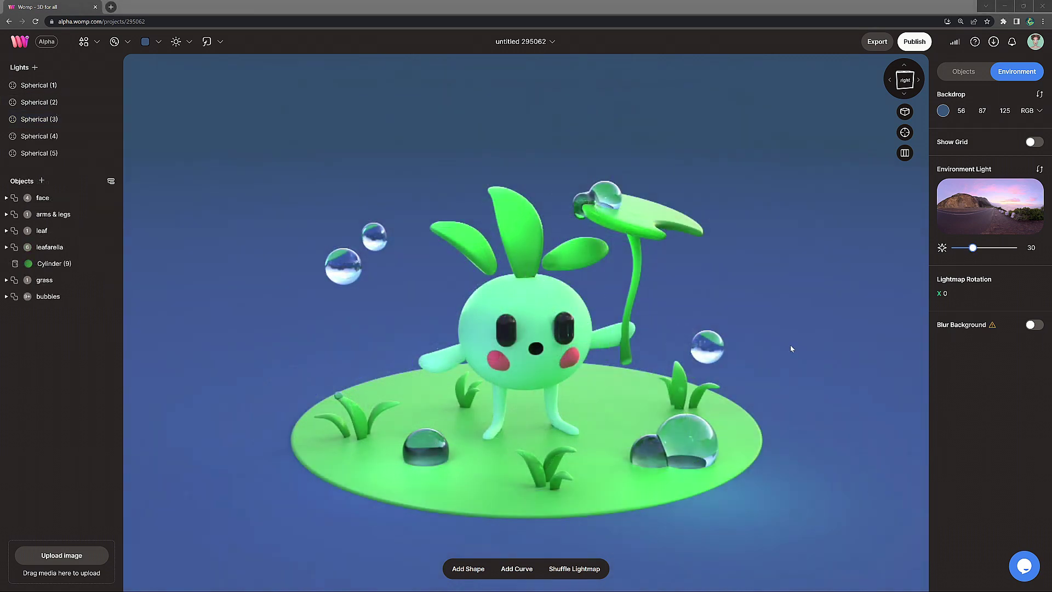
# Frame the character for publishing, choose the Square thumbnail format and title the project "Leafy <3".
pyautogui.moveTo(771, 357); pyautogui.dragTo(727, 368)
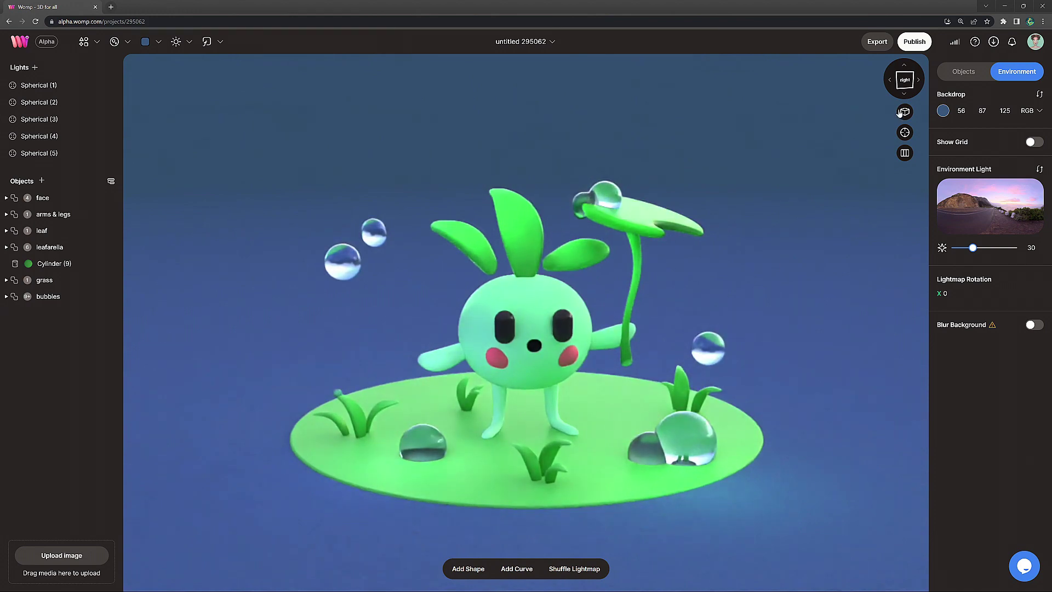
pyautogui.click(914, 44)
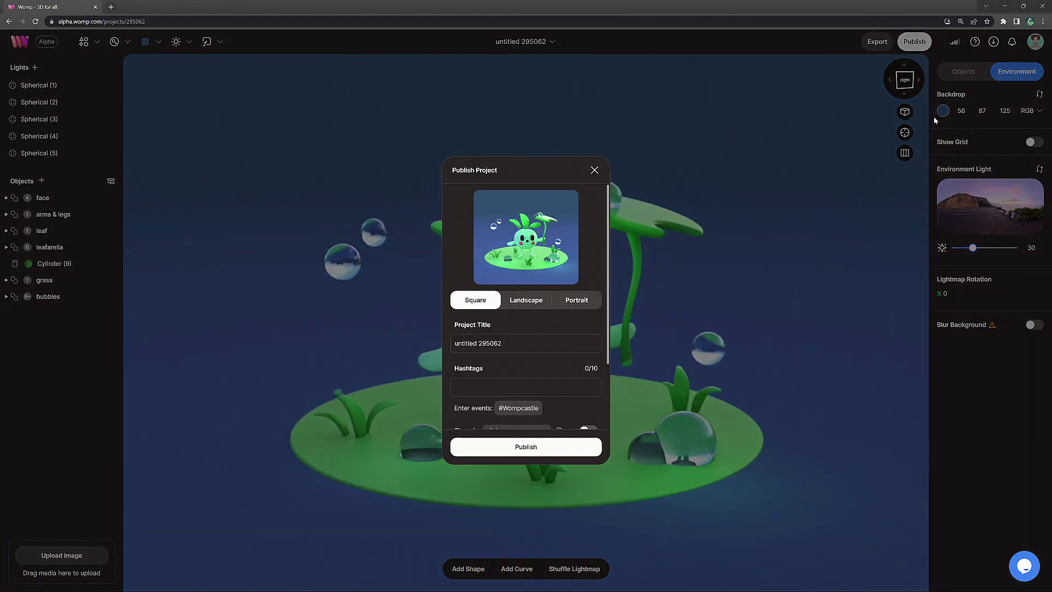
pyautogui.click(528, 300)
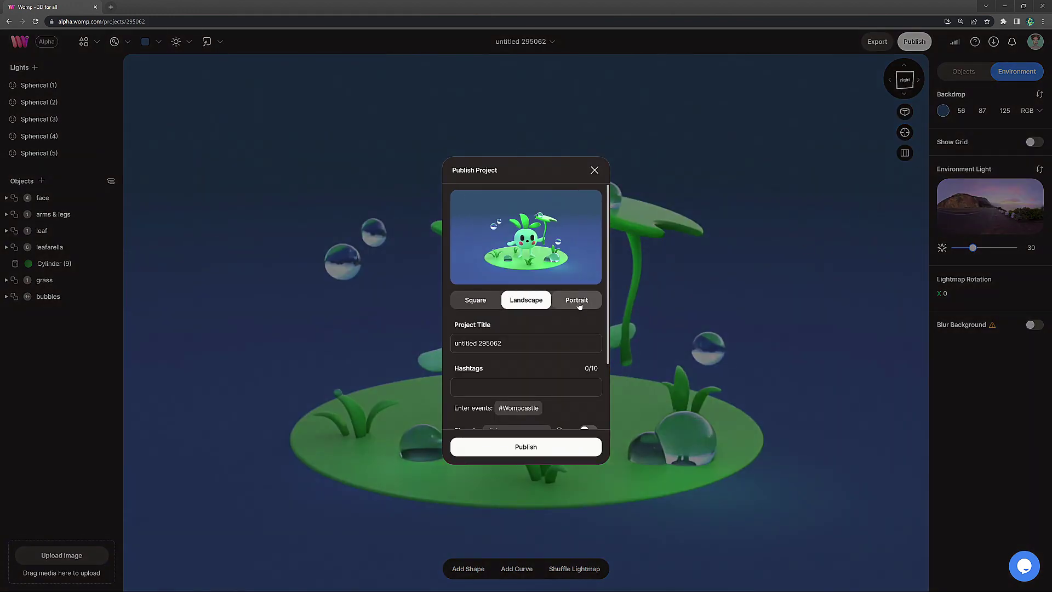
pyautogui.click(578, 302)
pyautogui.click(480, 305)
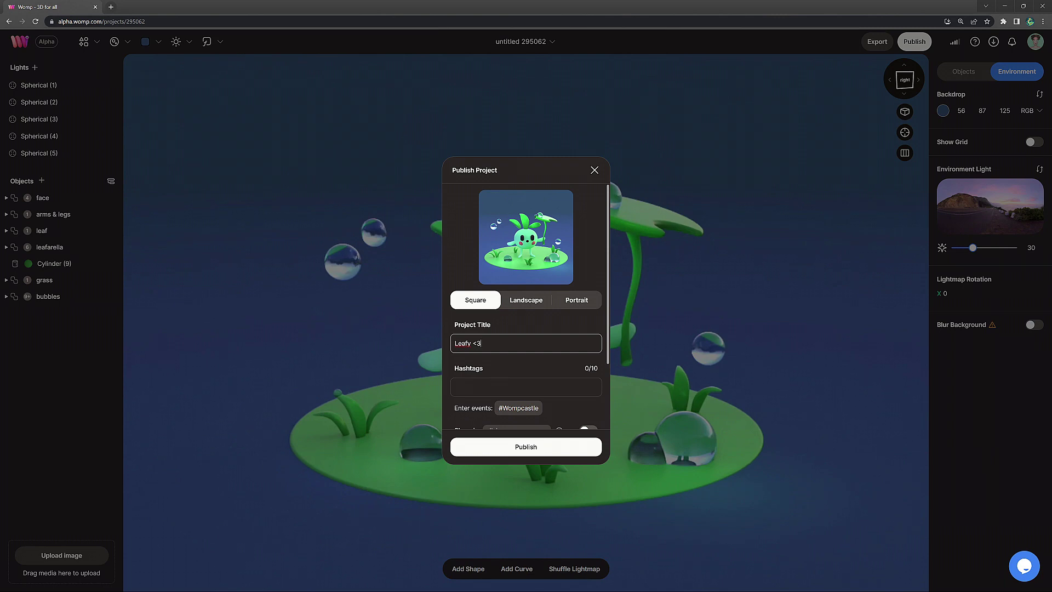
# Add the hashtags #character, #3d and #design to the project being published.
pyautogui.click(452, 386)
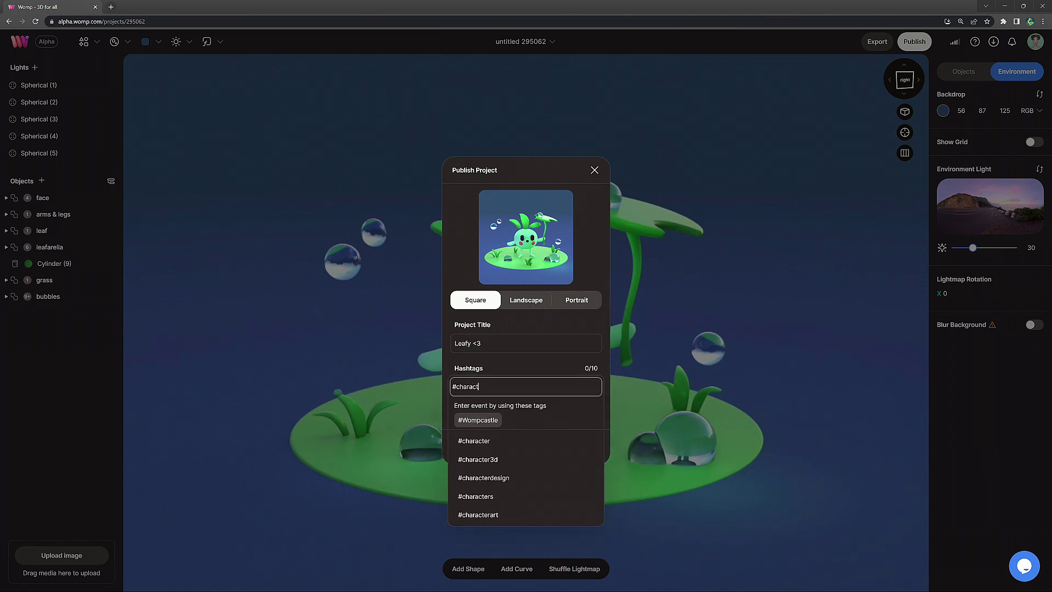
pyautogui.press('Return')
pyautogui.write('#3d')
pyautogui.press('Return')
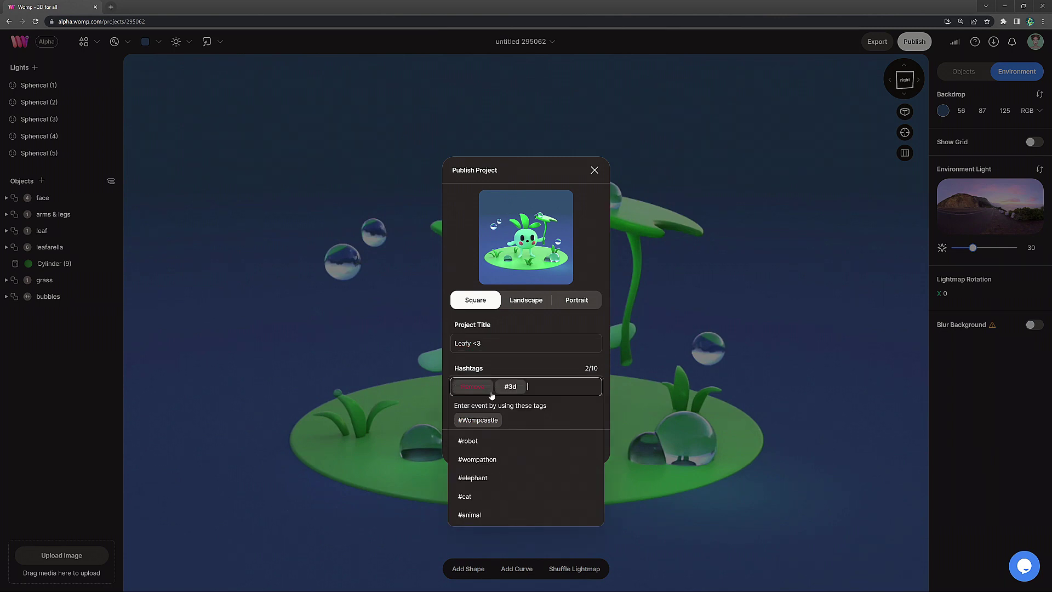
pyautogui.write('#design')
pyautogui.press('Return')
pyautogui.click(486, 372)
# Publish the project under the CC BY licence with sharing in #share-your-womp enabled.
pyautogui.scroll(-2, 546, 379)
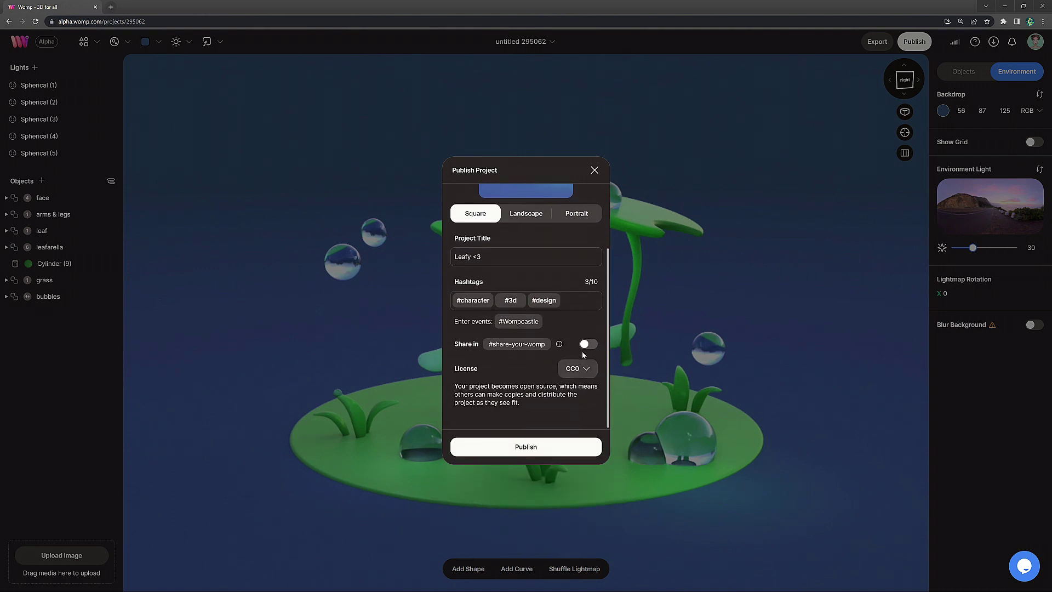
pyautogui.click(578, 371)
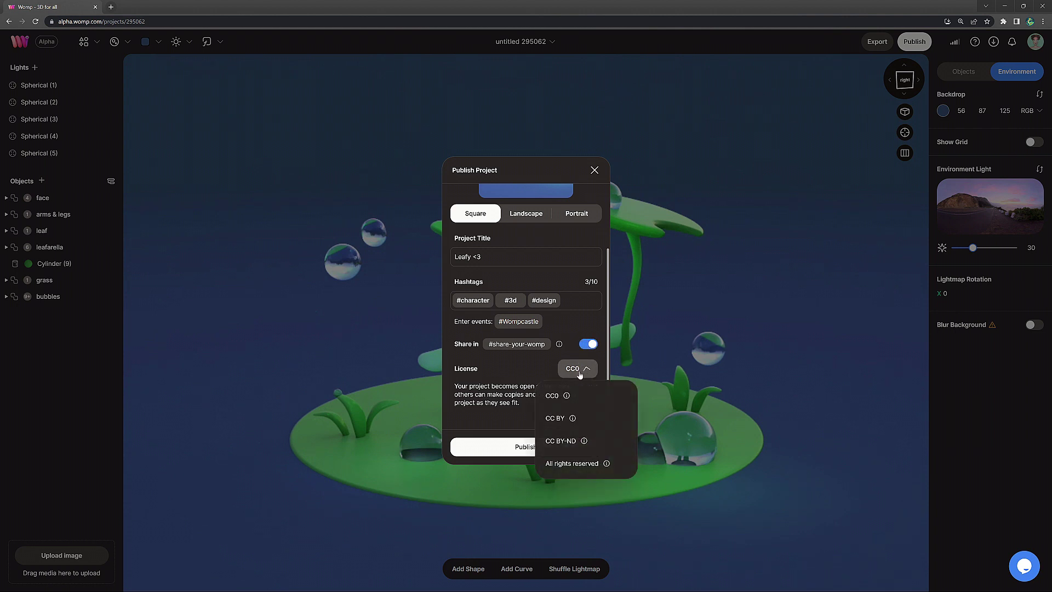
pyautogui.click(592, 416)
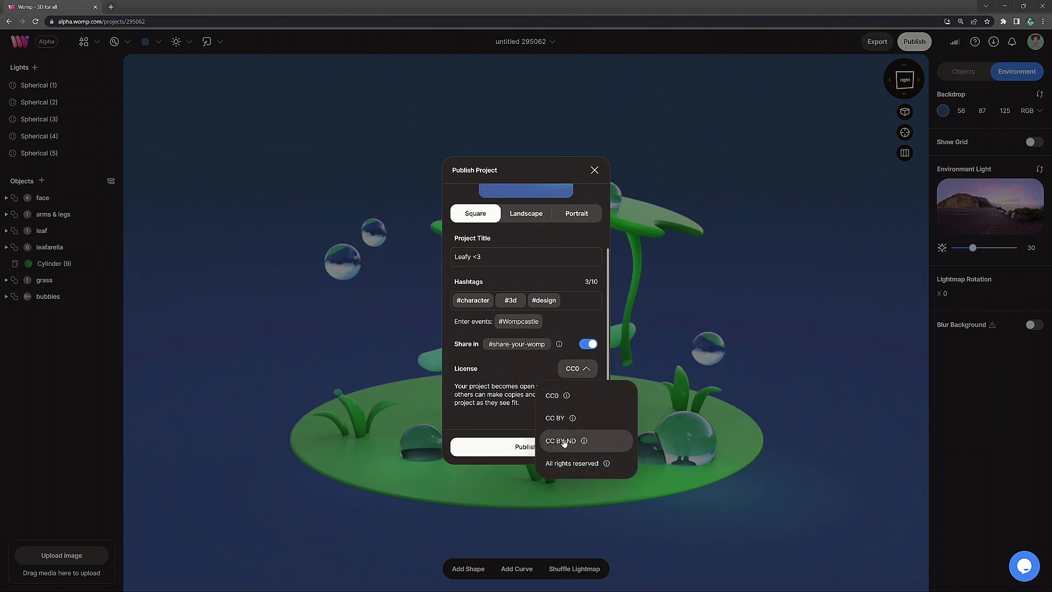
pyautogui.click(529, 447)
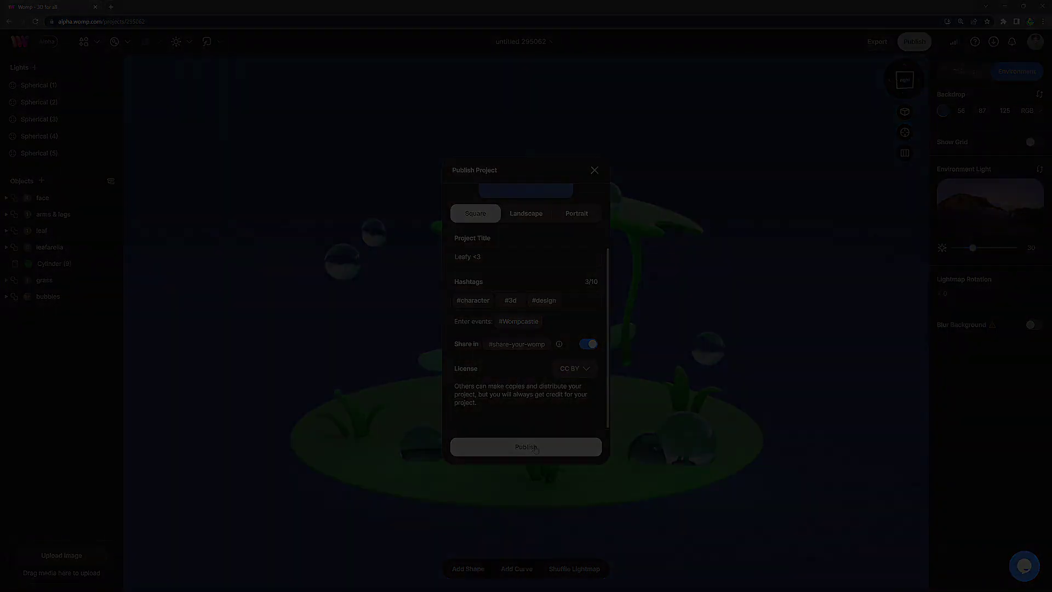